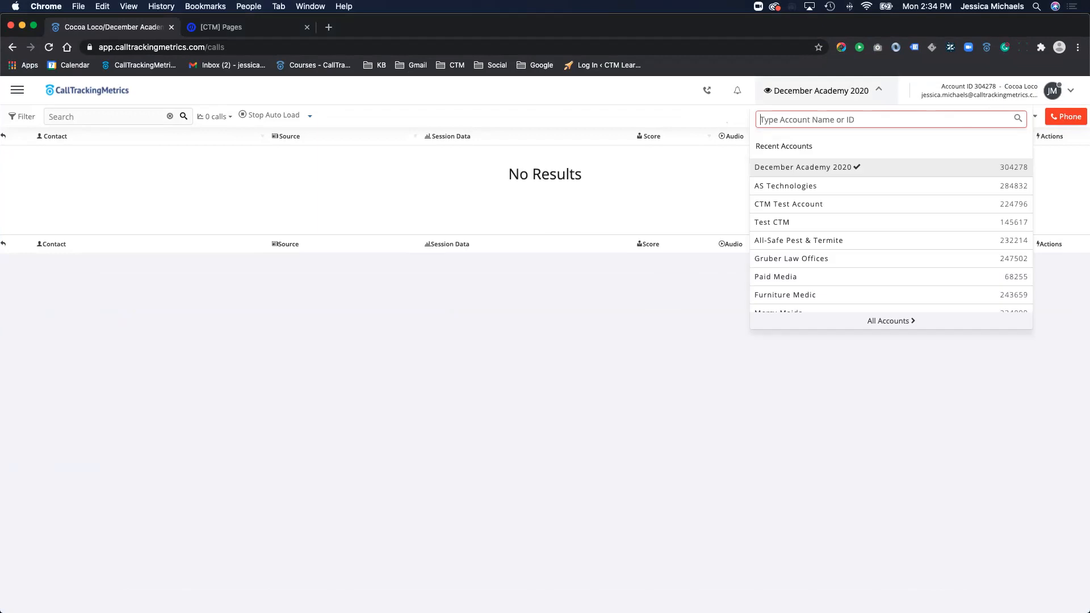
- Switch to the Cocoa Loco account and expand the main navigation menu
{"action": "type", "text": "cocoa loco"}
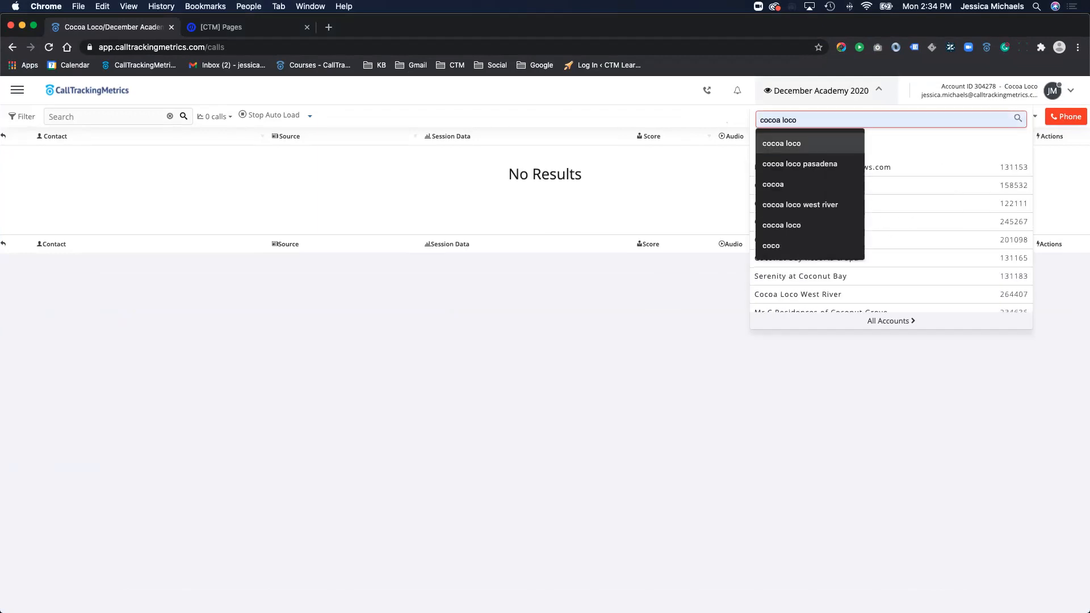
{"action": "left_click", "coordinate": [777, 167]}
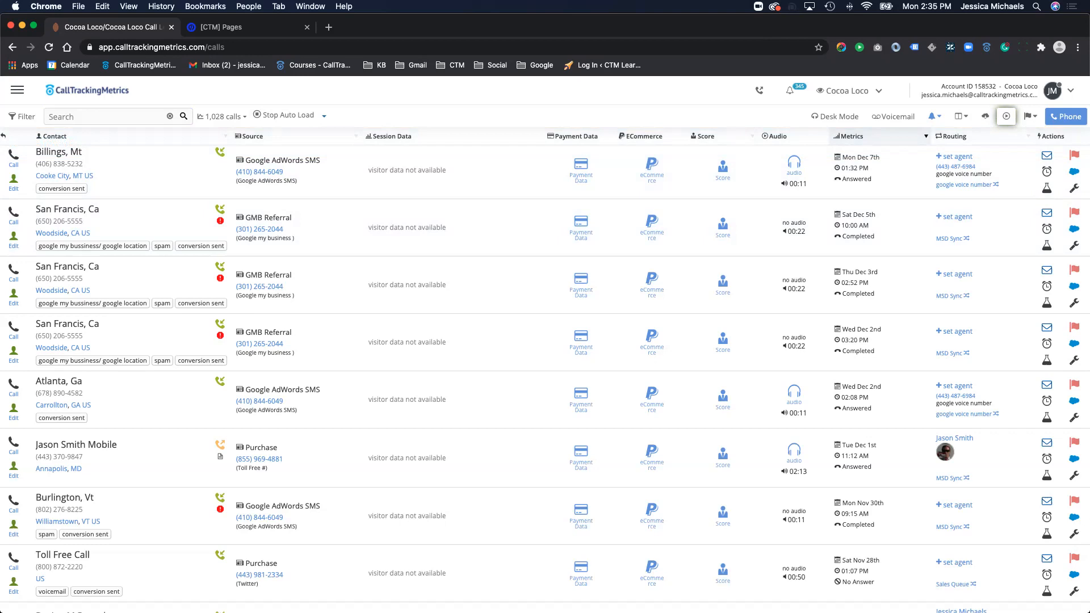
{"action": "left_click", "coordinate": [17, 90]}
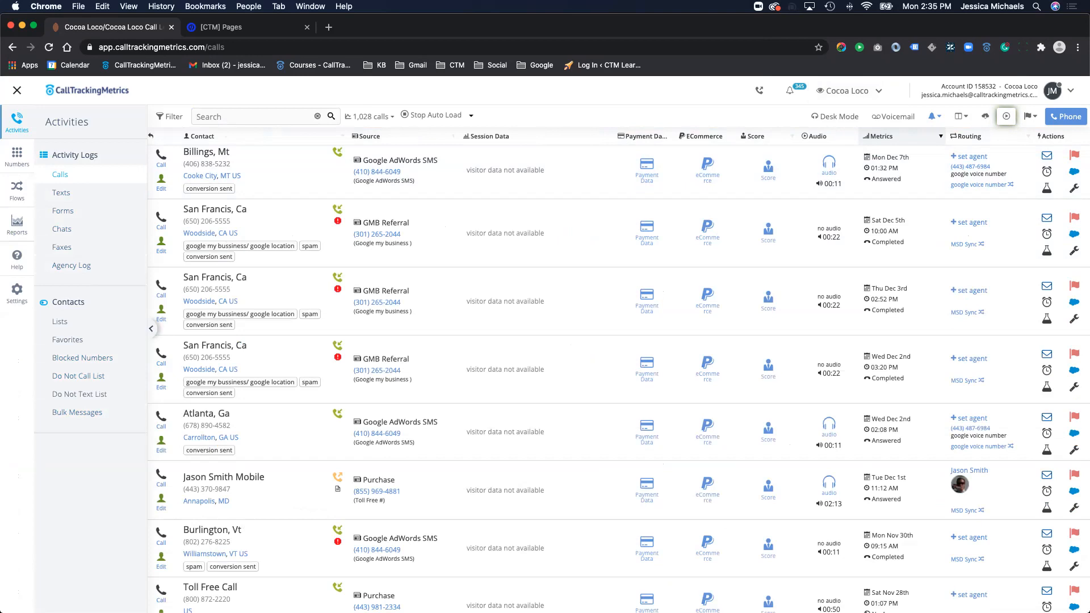
- Try dark mode from the profile settings and restore light mode
{"action": "left_click", "coordinate": [1070, 91]}
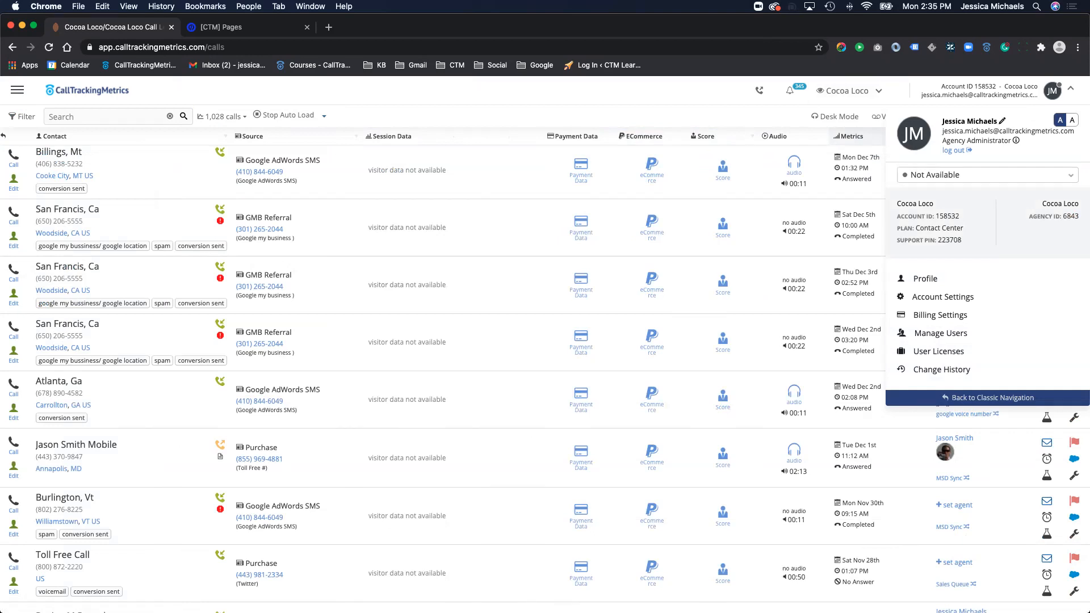
{"action": "left_click", "coordinate": [1059, 120]}
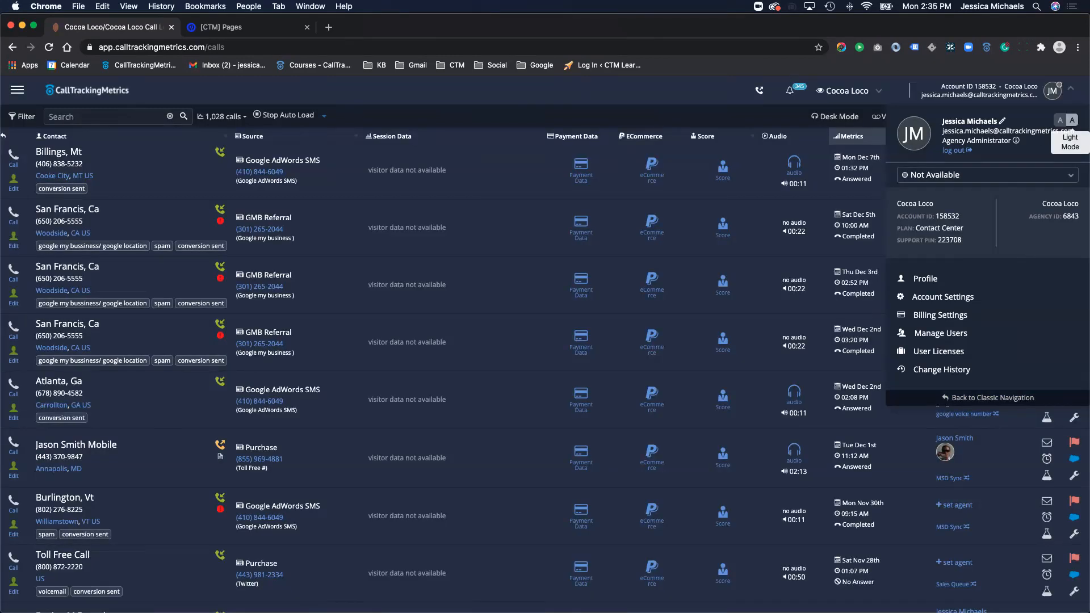
{"action": "left_click", "coordinate": [1072, 121]}
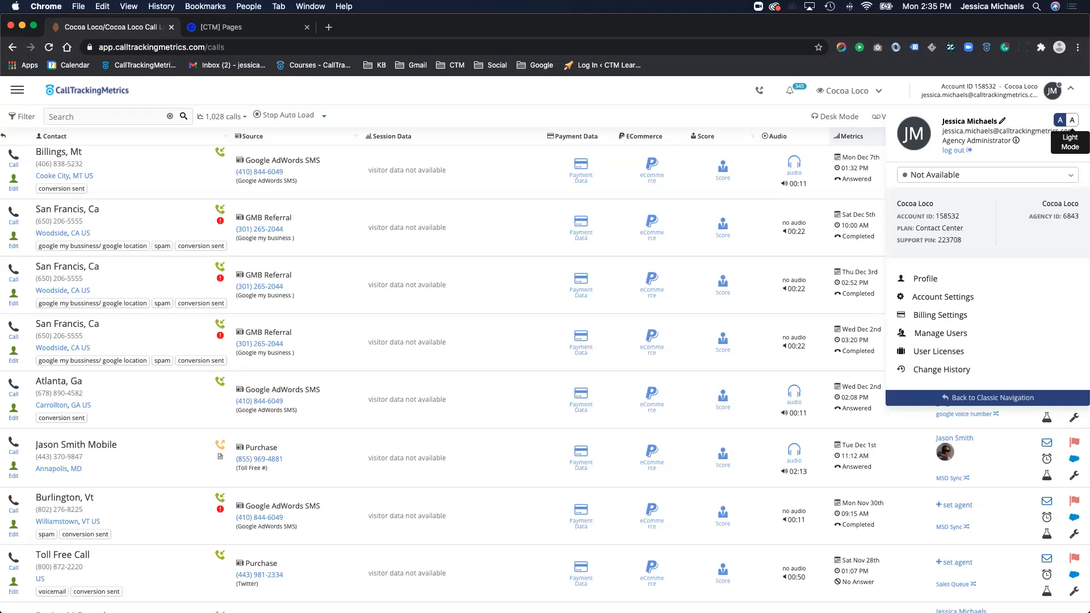
{"action": "left_click", "coordinate": [1071, 89]}
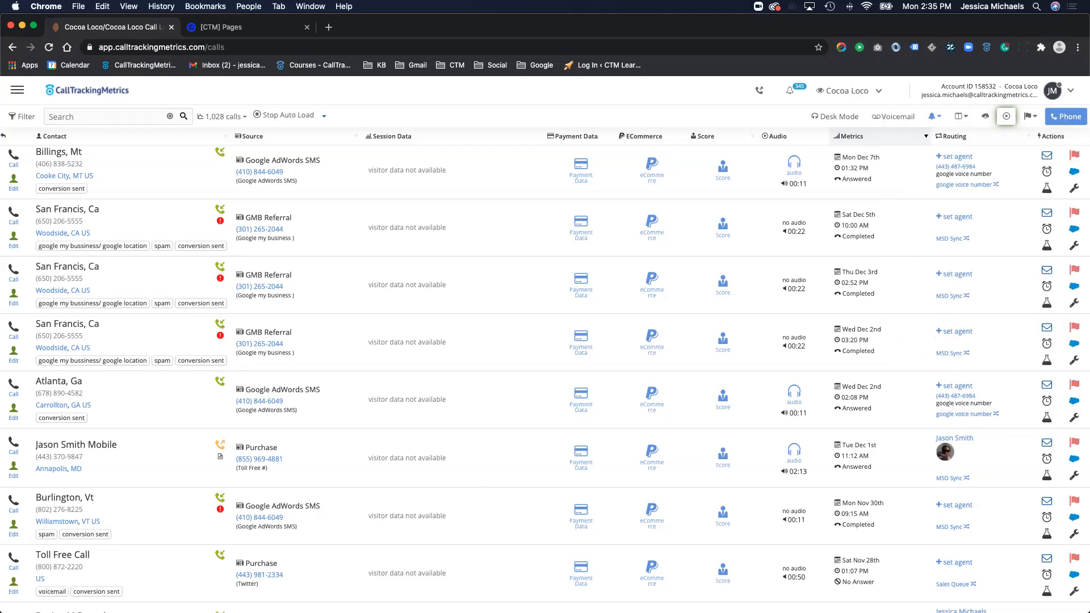
- Open the Tracking Numbers list and expand the additional target numbers of the "Toll Free #" tracking number
{"action": "left_click", "coordinate": [17, 89]}
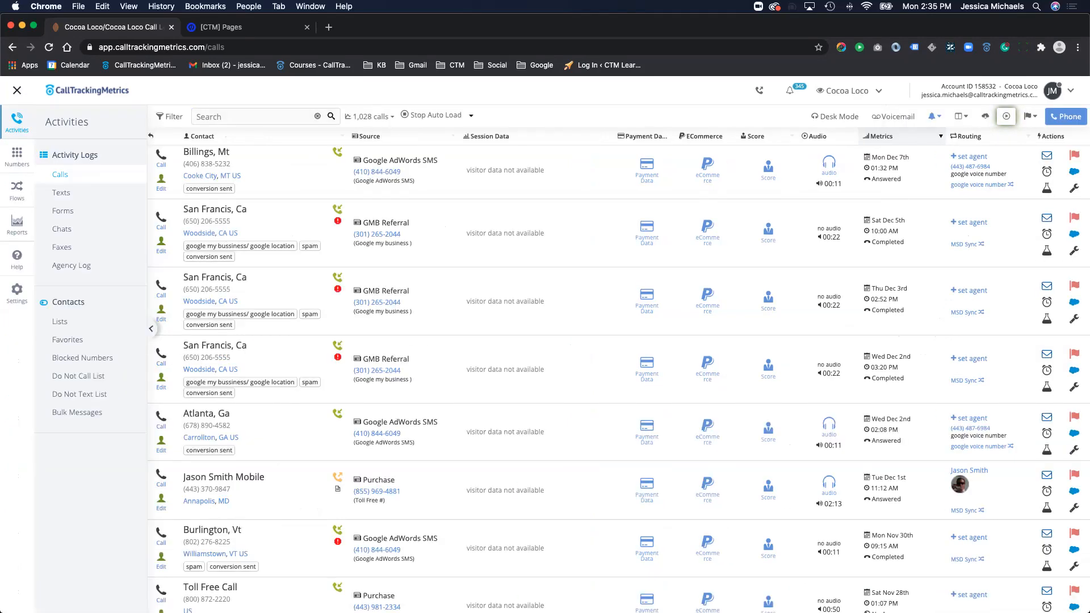
{"action": "left_click", "coordinate": [17, 156]}
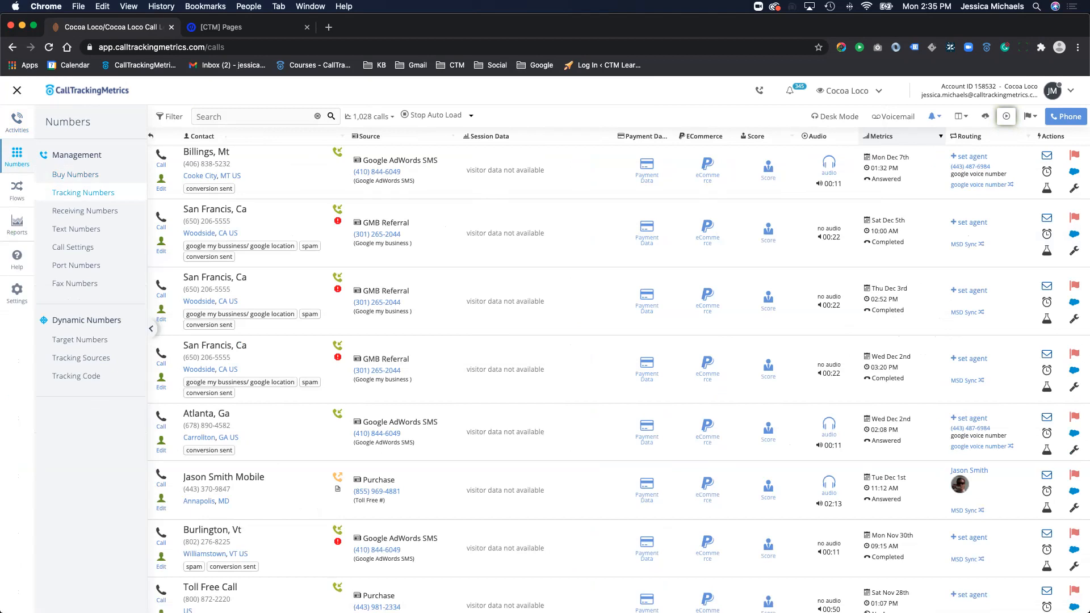
{"action": "left_click", "coordinate": [82, 193]}
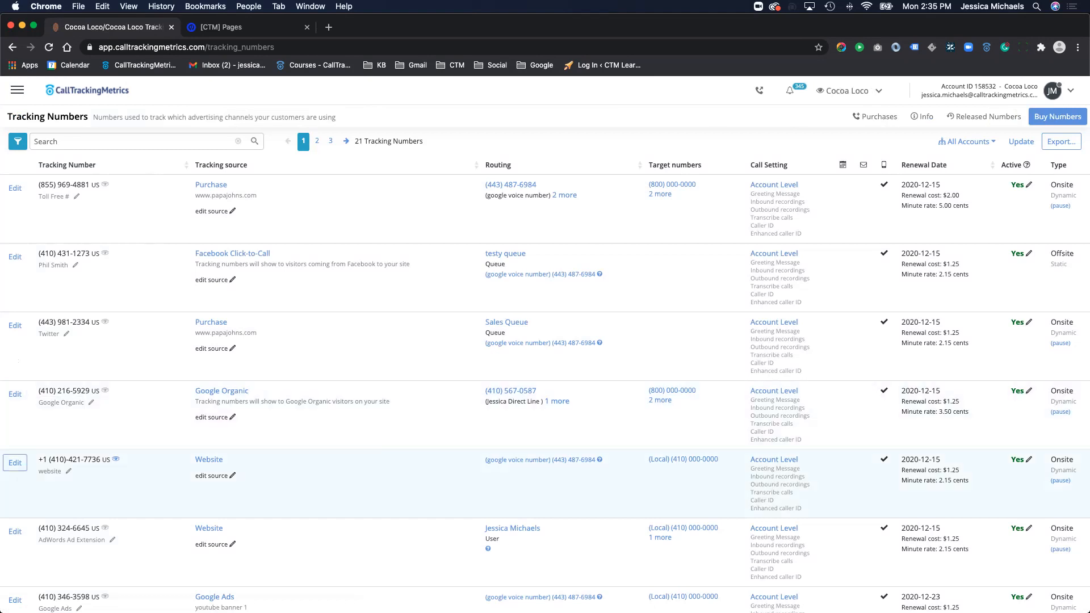
{"action": "scroll", "coordinate": [15, 403], "scroll_direction": "down", "scroll_amount": 5}
{"action": "scroll", "coordinate": [15, 404], "scroll_direction": "up", "scroll_amount": 5}
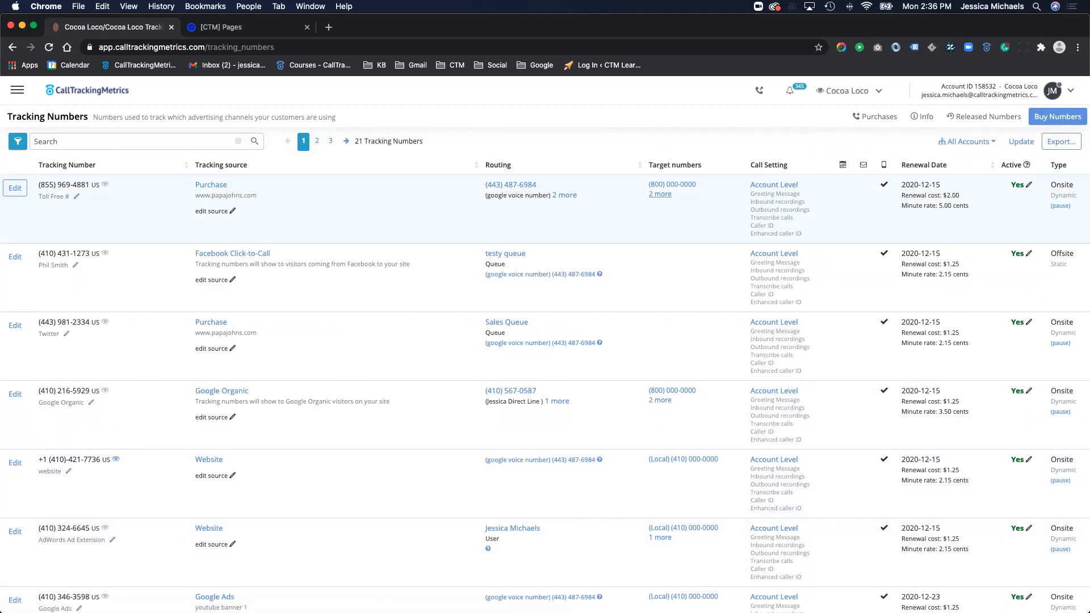
{"action": "left_click", "coordinate": [660, 194]}
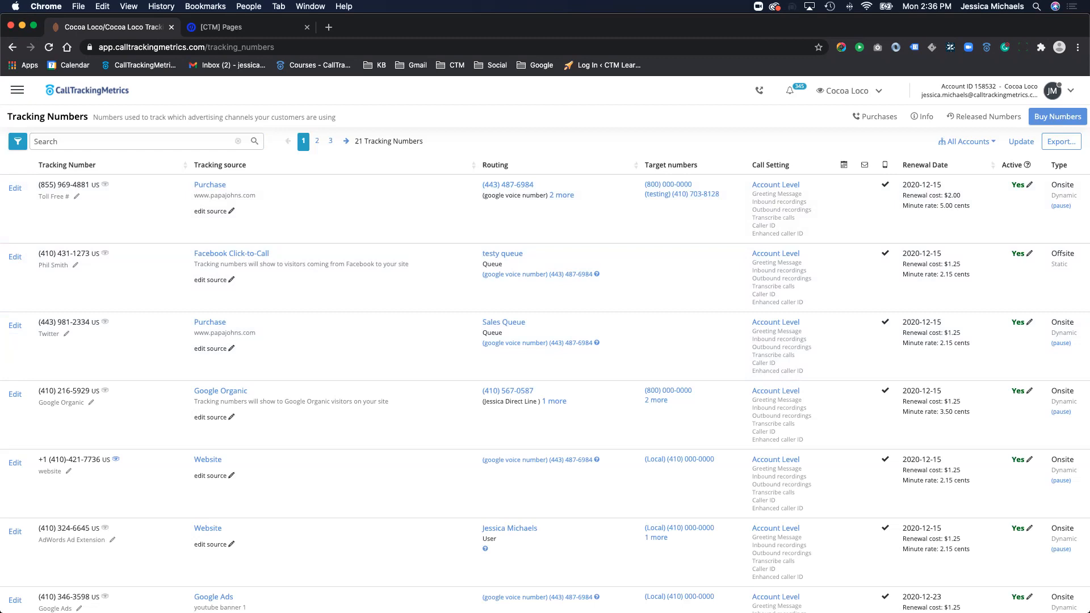
- View the Target Numbers list, and look through the Tracking Sources list
{"action": "left_click", "coordinate": [17, 90]}
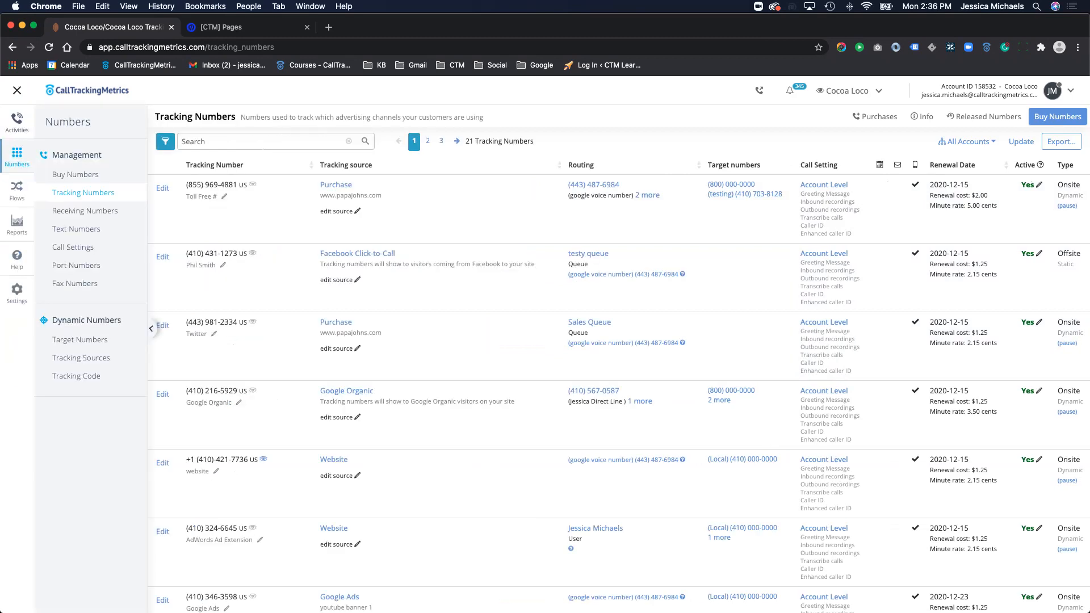
{"action": "left_click", "coordinate": [79, 339]}
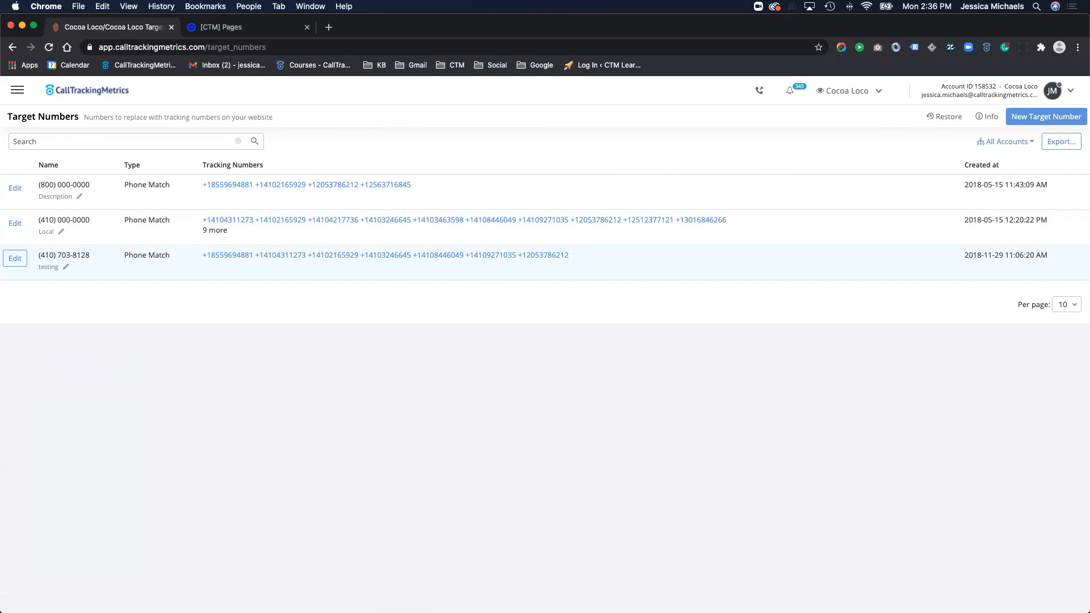
{"action": "left_click", "coordinate": [17, 90]}
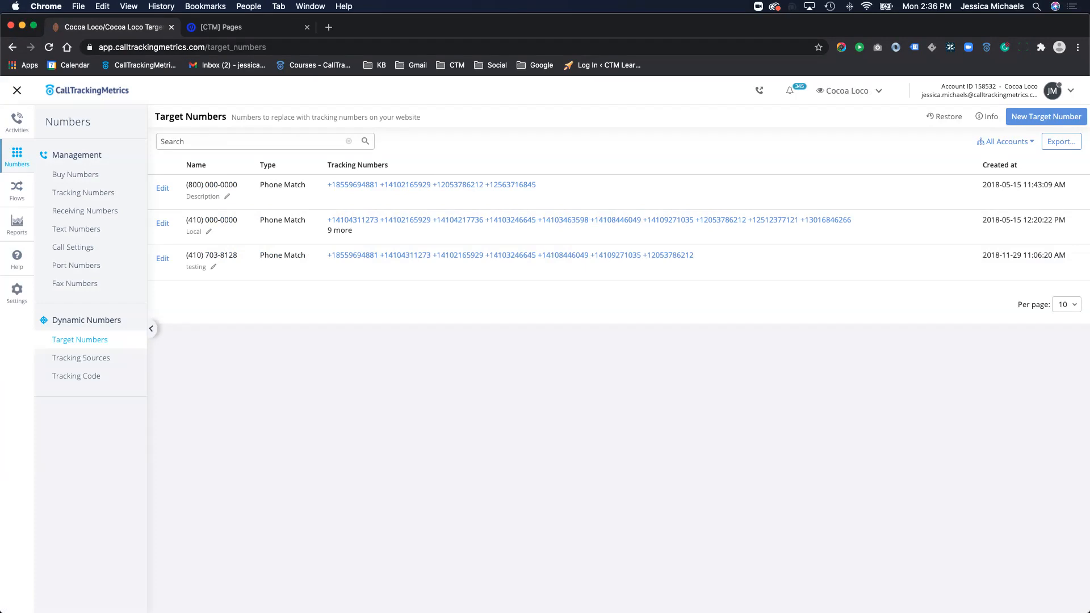
{"action": "left_click", "coordinate": [45, 358]}
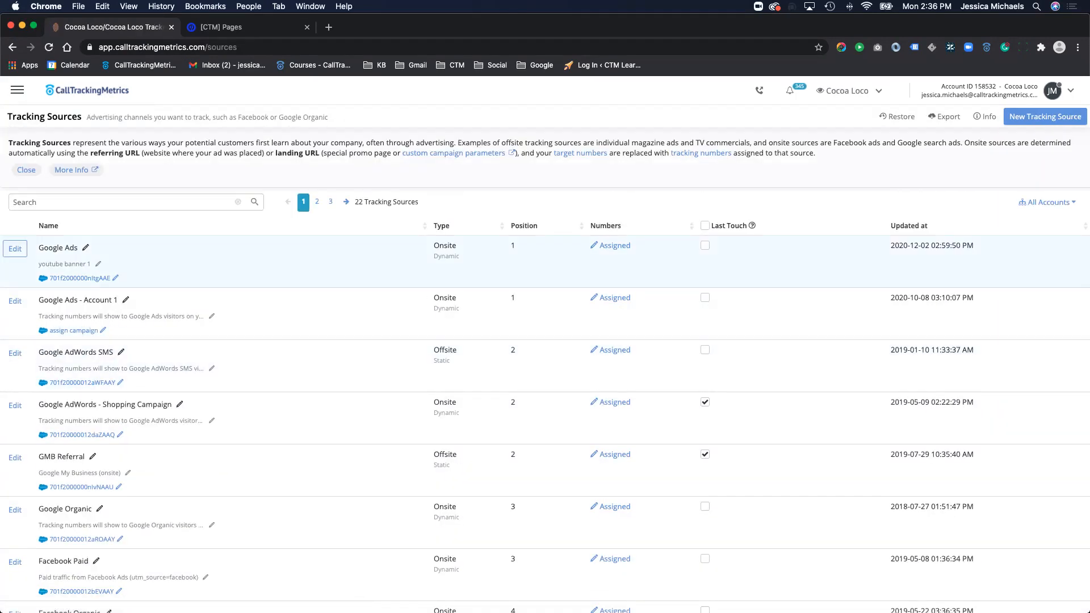
{"action": "scroll", "coordinate": [15, 458], "scroll_direction": "down", "scroll_amount": 5}
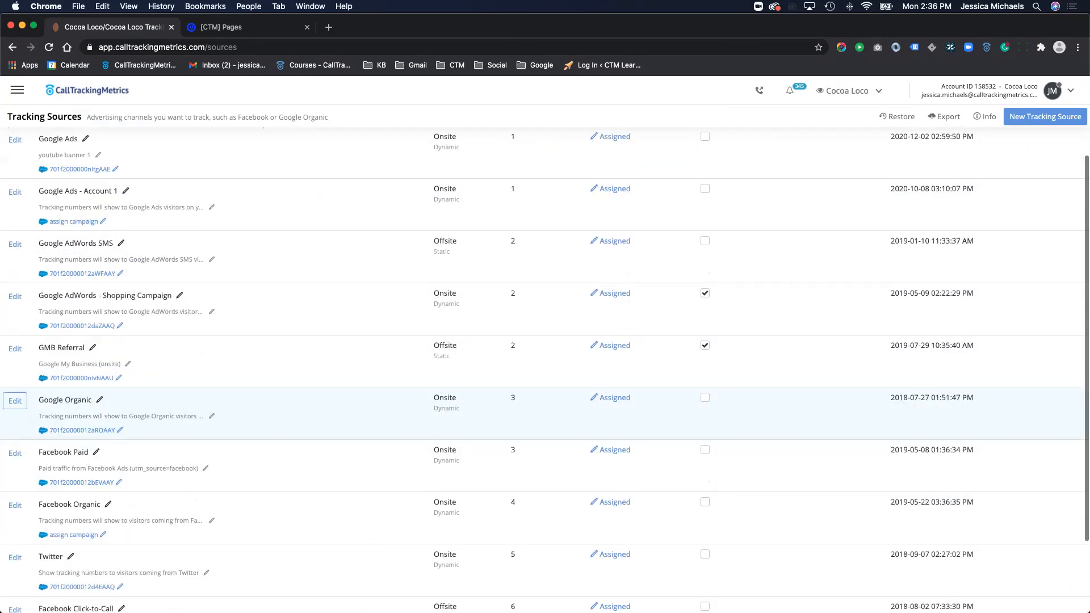
{"action": "scroll", "coordinate": [15, 341], "scroll_direction": "up", "scroll_amount": 5}
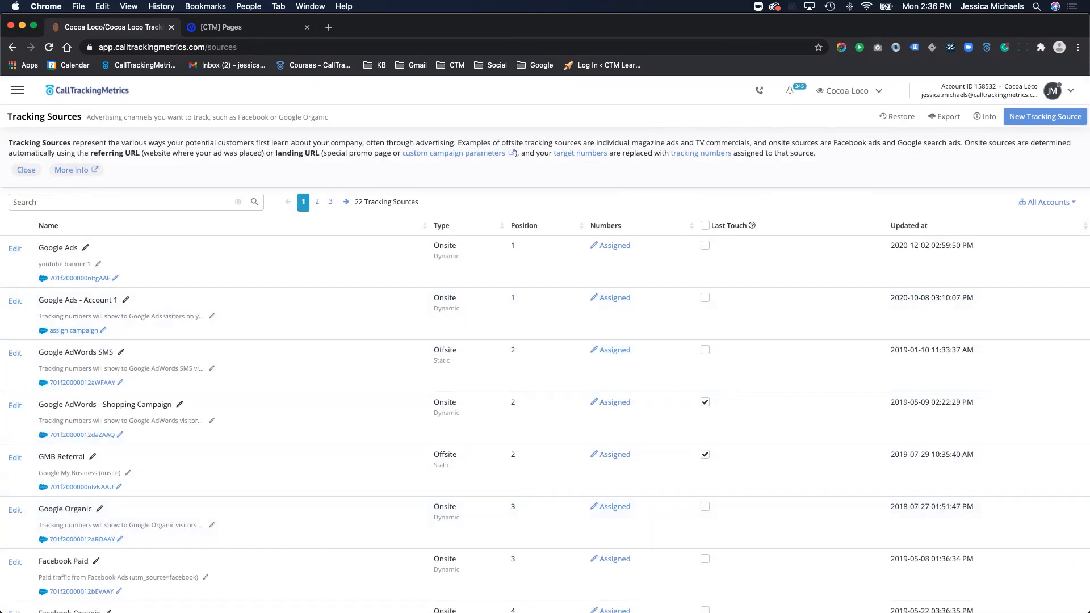
- Start a new tracking source from the Google Ads preset and review its landing URL condition
{"action": "left_click", "coordinate": [1044, 117]}
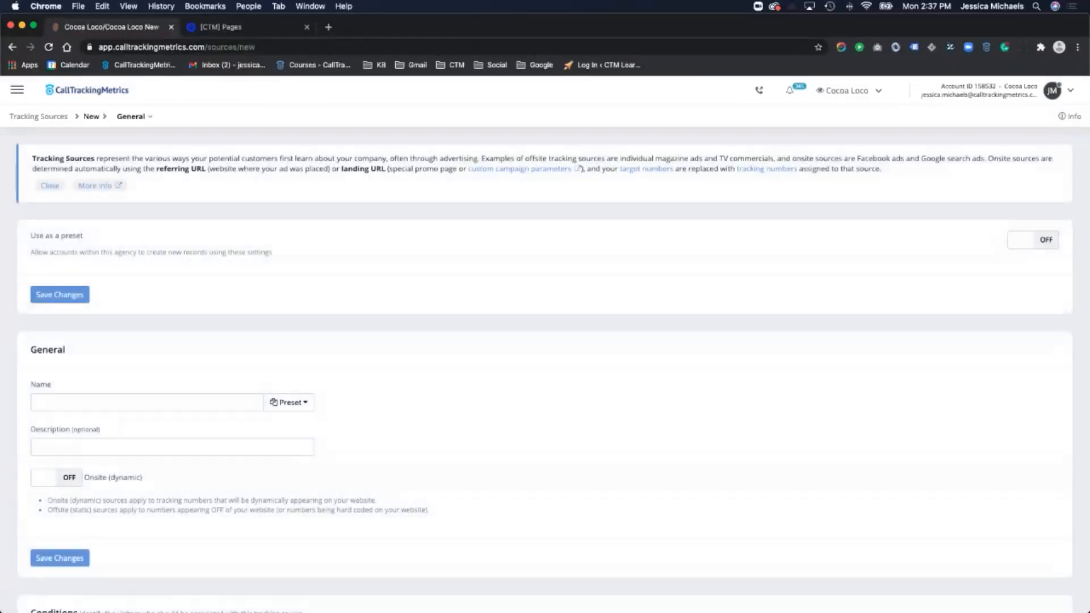
{"action": "scroll", "coordinate": [545, 363], "scroll_direction": "down", "scroll_amount": 5}
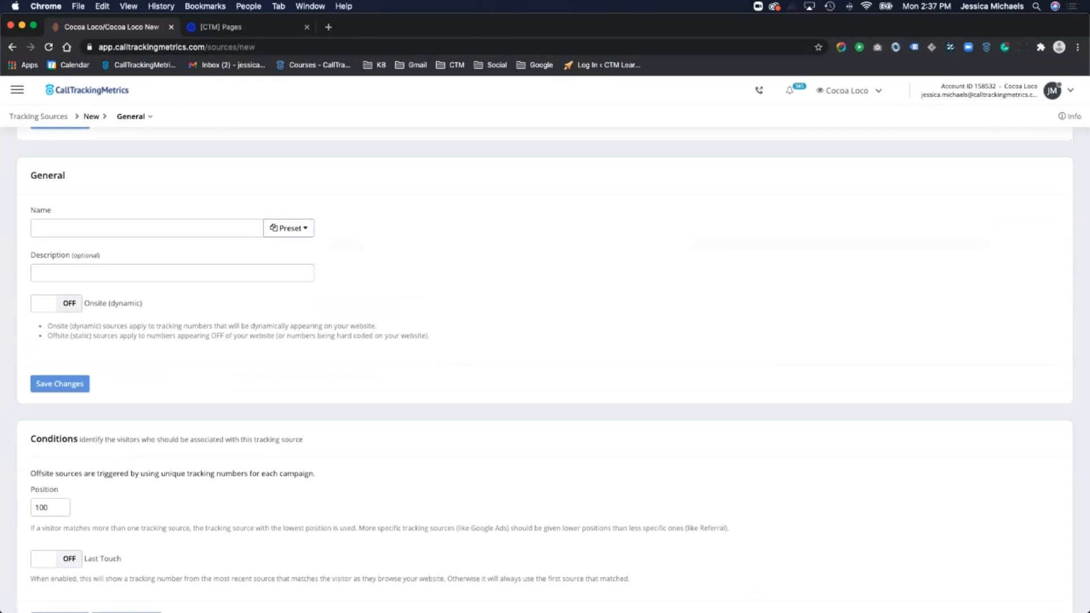
{"action": "left_click", "coordinate": [288, 228]}
{"action": "scroll", "coordinate": [288, 308], "scroll_direction": "down", "scroll_amount": 5}
{"action": "scroll", "coordinate": [289, 310], "scroll_direction": "down", "scroll_amount": 5}
{"action": "scroll", "coordinate": [289, 309], "scroll_direction": "down", "scroll_amount": 1}
{"action": "scroll", "coordinate": [289, 310], "scroll_direction": "up", "scroll_amount": 6}
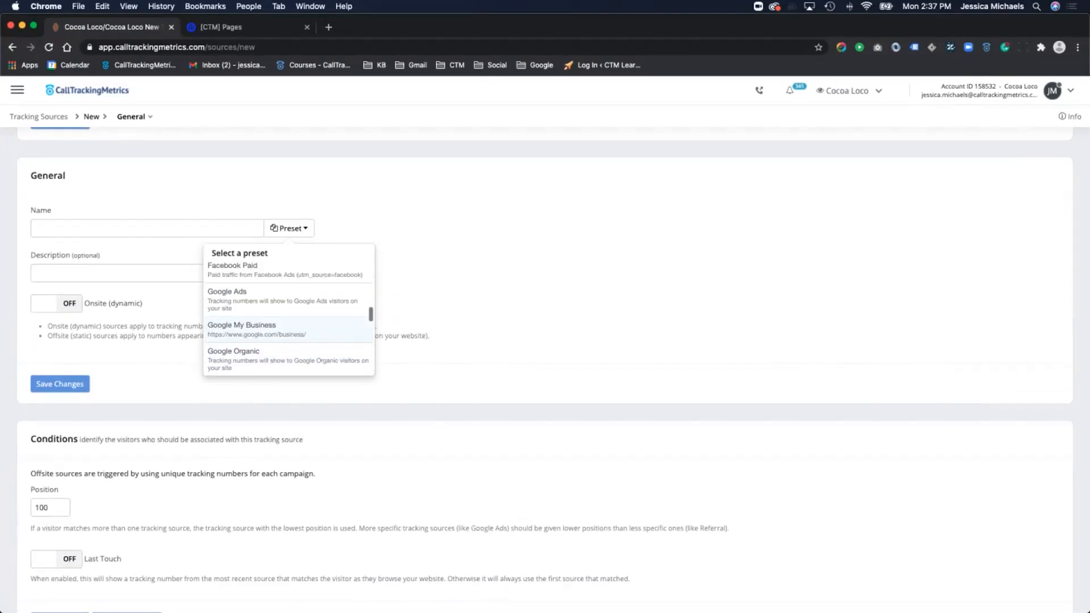
{"action": "left_click", "coordinate": [289, 299]}
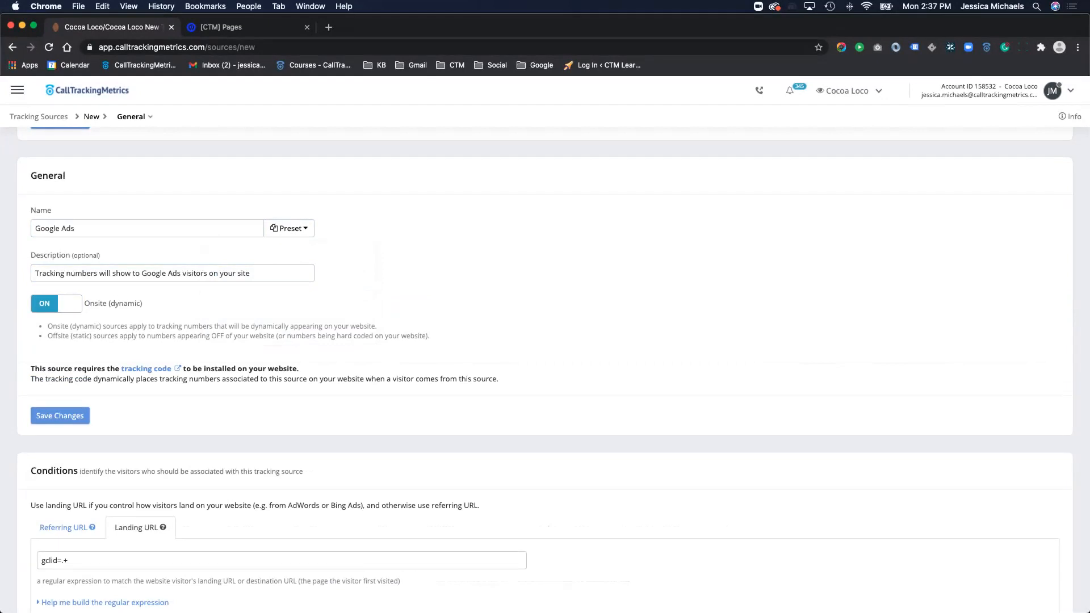
{"action": "scroll", "coordinate": [545, 369], "scroll_direction": "down", "scroll_amount": 5}
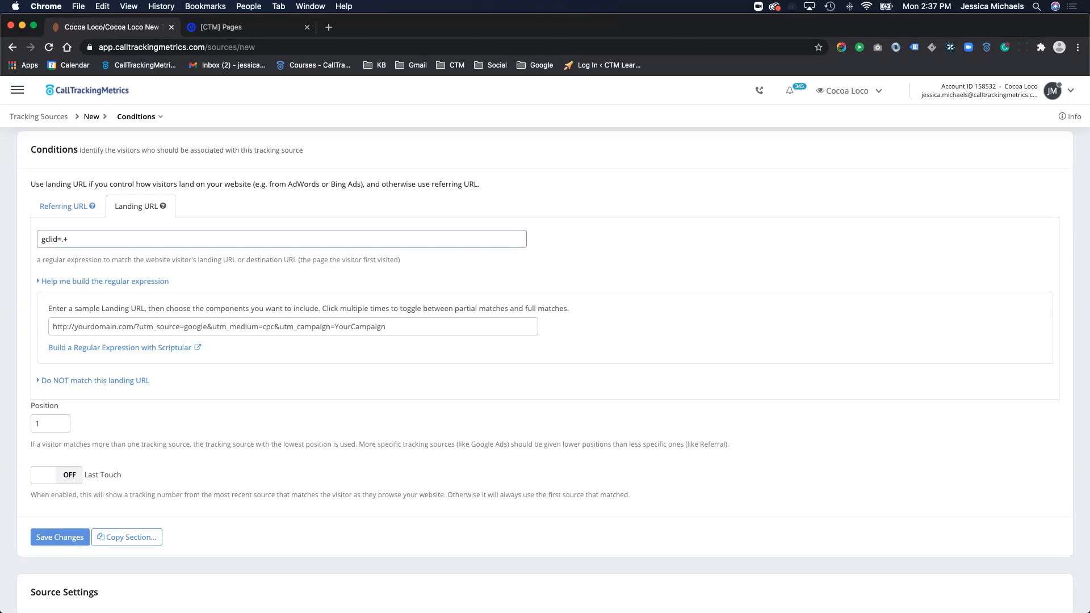
{"action": "scroll", "coordinate": [545, 352], "scroll_direction": "down", "scroll_amount": 3}
{"action": "scroll", "coordinate": [545, 352], "scroll_direction": "up", "scroll_amount": 11}
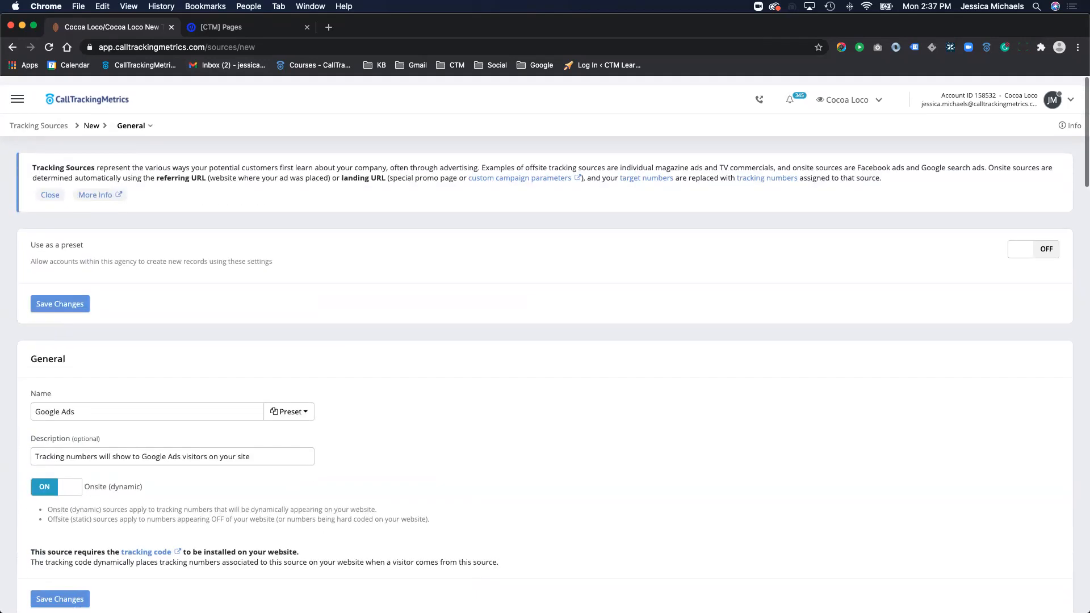
- Apply the Facebook preset to the new tracking source and review its referring URL condition
{"action": "scroll", "coordinate": [545, 352], "scroll_direction": "down", "scroll_amount": 2}
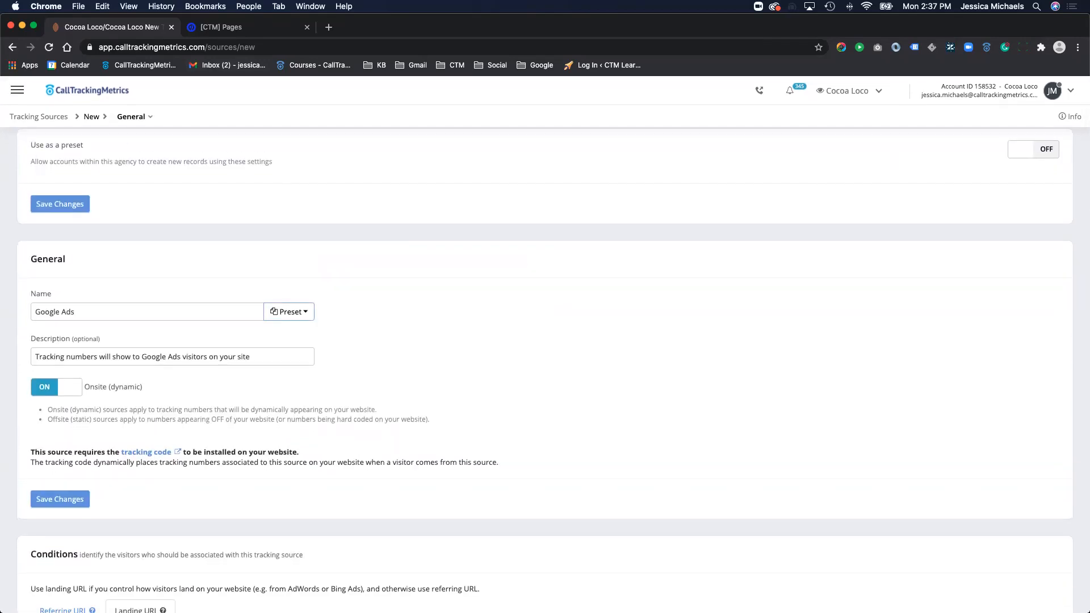
{"action": "left_click", "coordinate": [289, 311]}
{"action": "scroll", "coordinate": [289, 407], "scroll_direction": "down", "scroll_amount": 3}
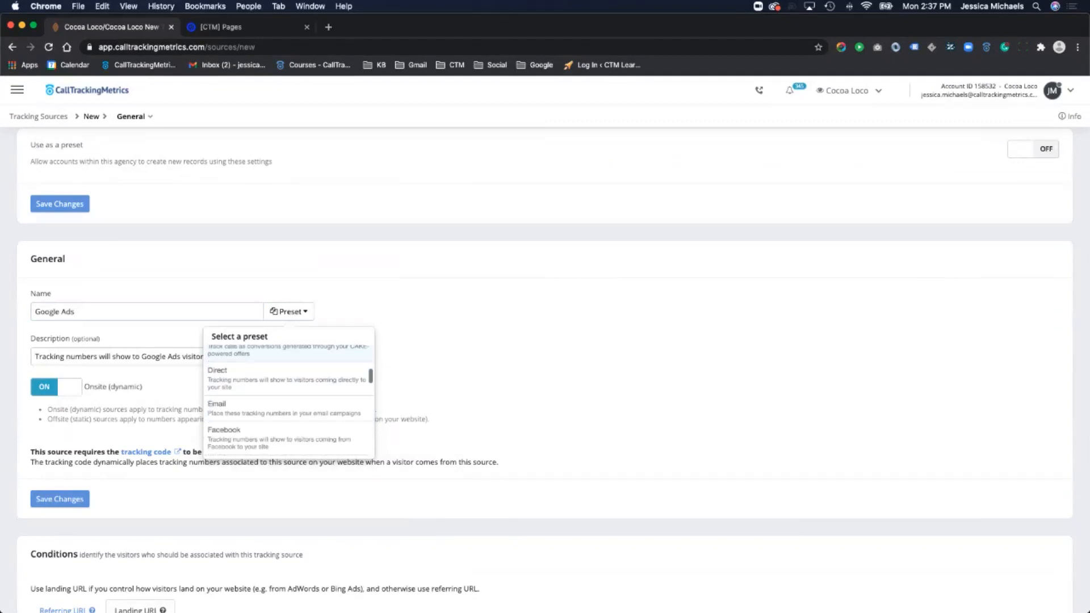
{"action": "scroll", "coordinate": [289, 397], "scroll_direction": "down", "scroll_amount": 2}
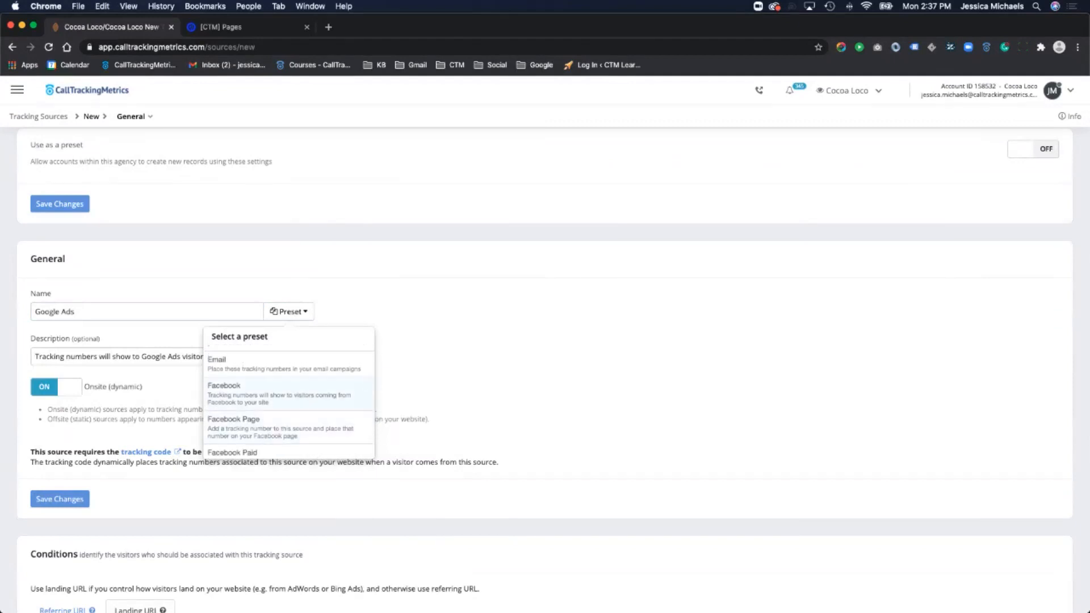
{"action": "left_click", "coordinate": [278, 393]}
{"action": "scroll", "coordinate": [545, 369], "scroll_direction": "down", "scroll_amount": 5}
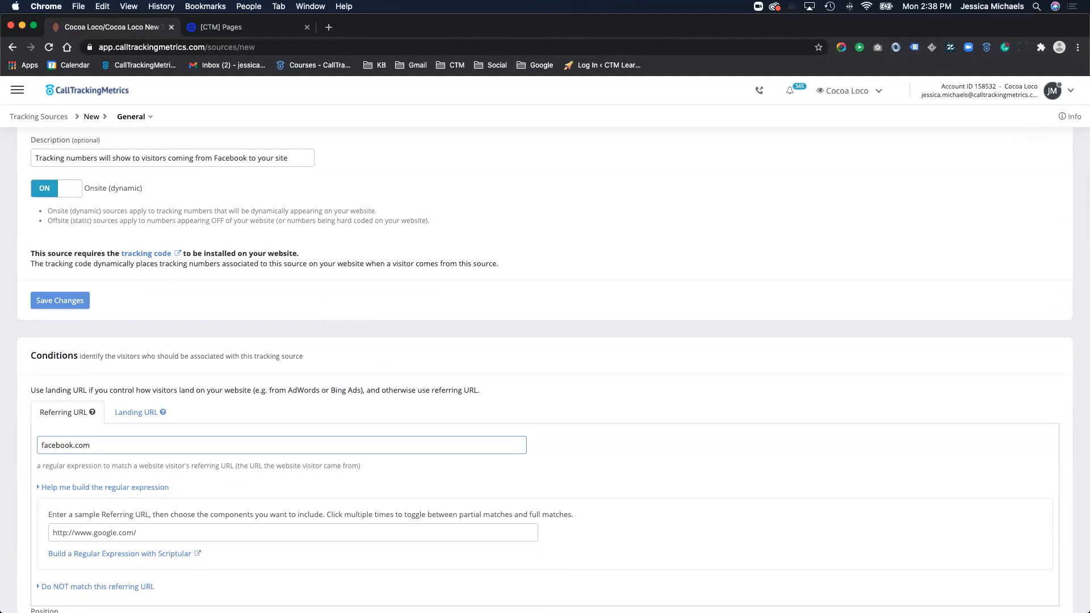
{"action": "scroll", "coordinate": [545, 369], "scroll_direction": "up", "scroll_amount": 2}
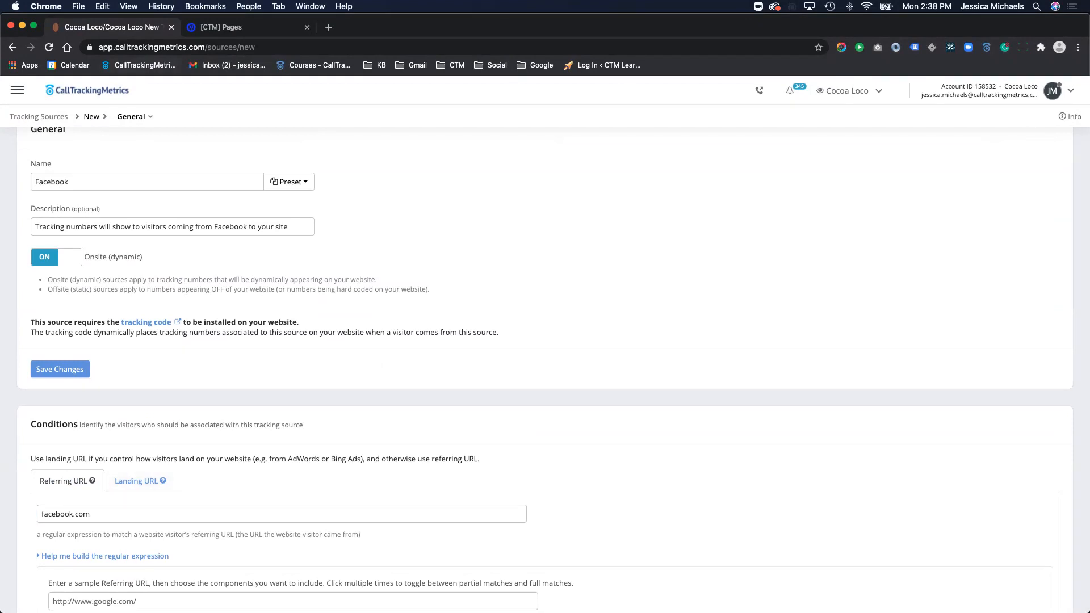
- Open the Receiving Numbers list of the account
{"action": "left_click", "coordinate": [17, 91]}
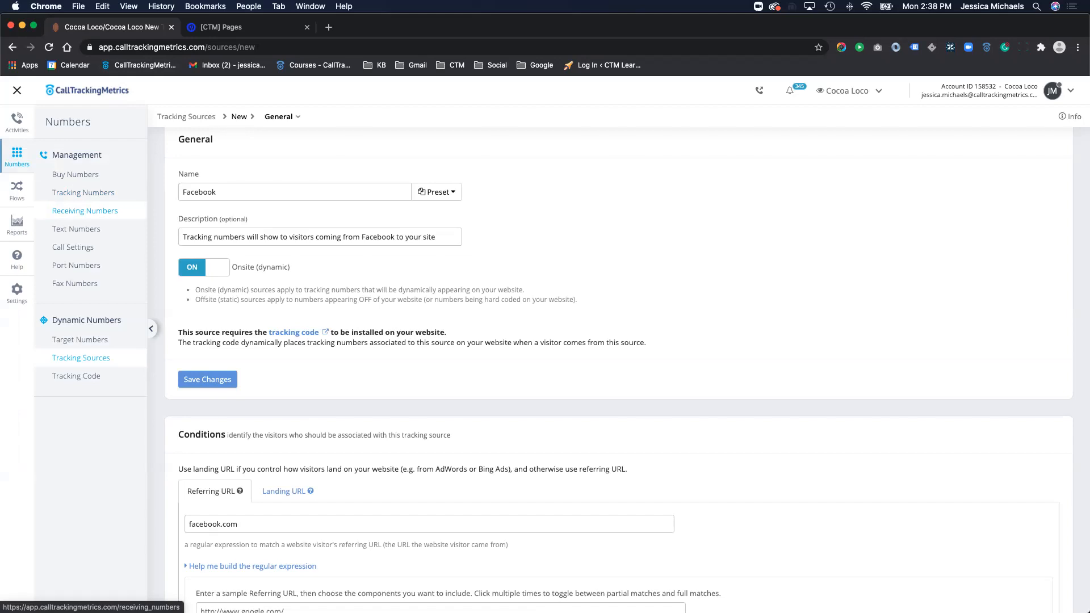
{"action": "left_click", "coordinate": [85, 211]}
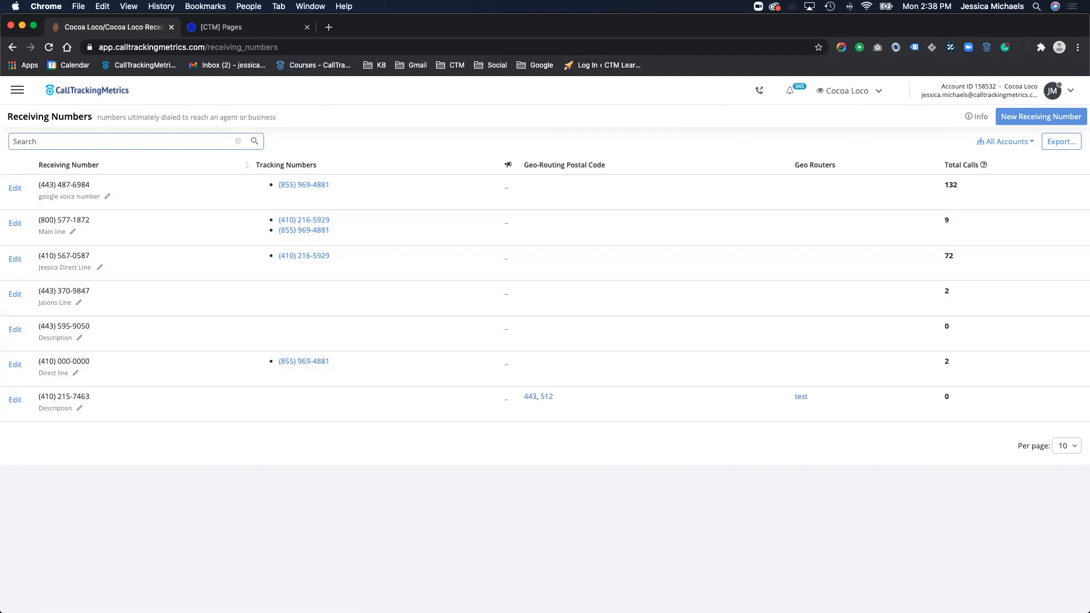
- Switch to the Google Slides workshop presentation and advance to the Tracking Code slide
{"action": "key", "text": "ctrl+Up"}
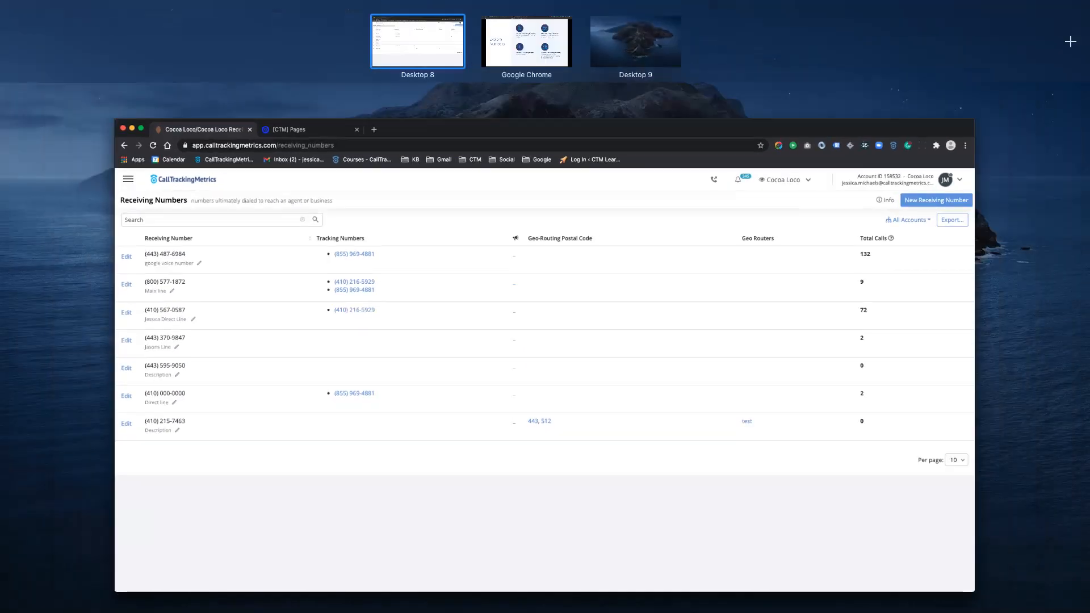
{"action": "key", "text": "ctrl+Right"}
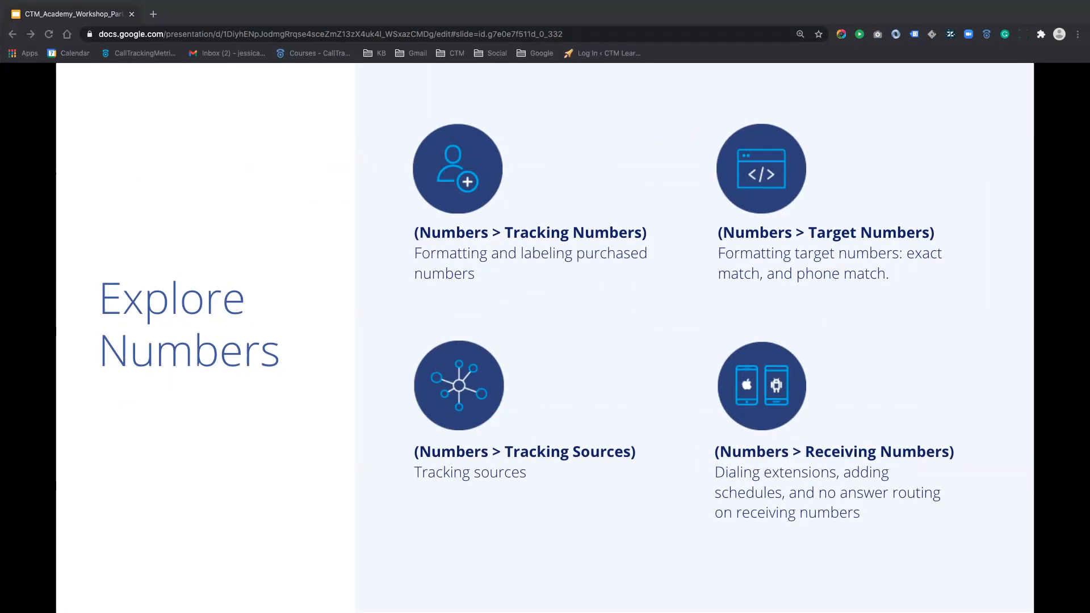
{"action": "key", "text": "Right"}
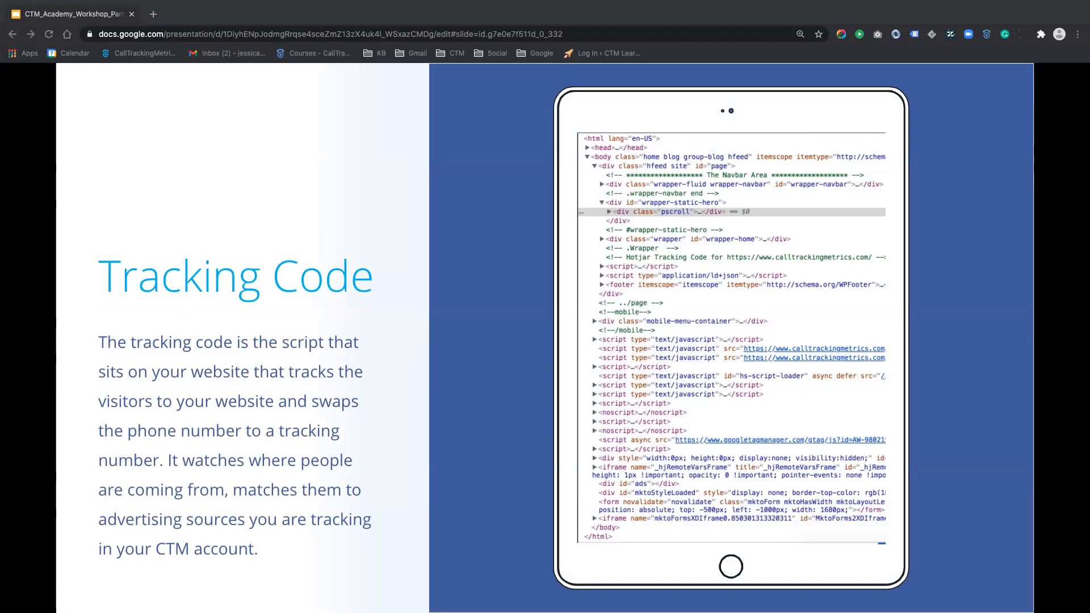
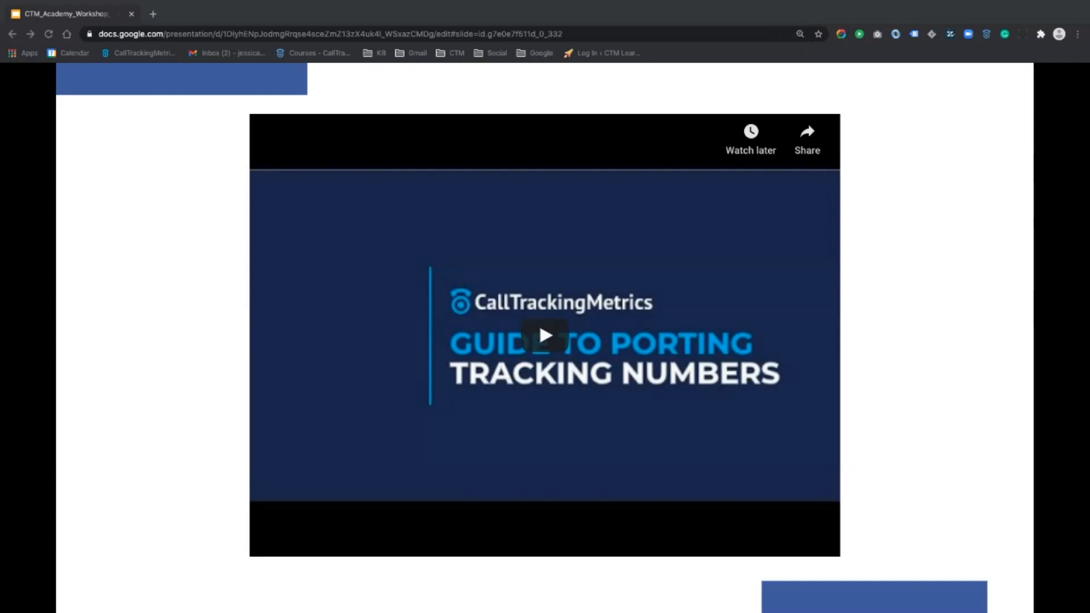
- Advance the workshop presentation past the porting, quiz and section three slides to the Working Session slide
{"action": "key", "text": "space"}
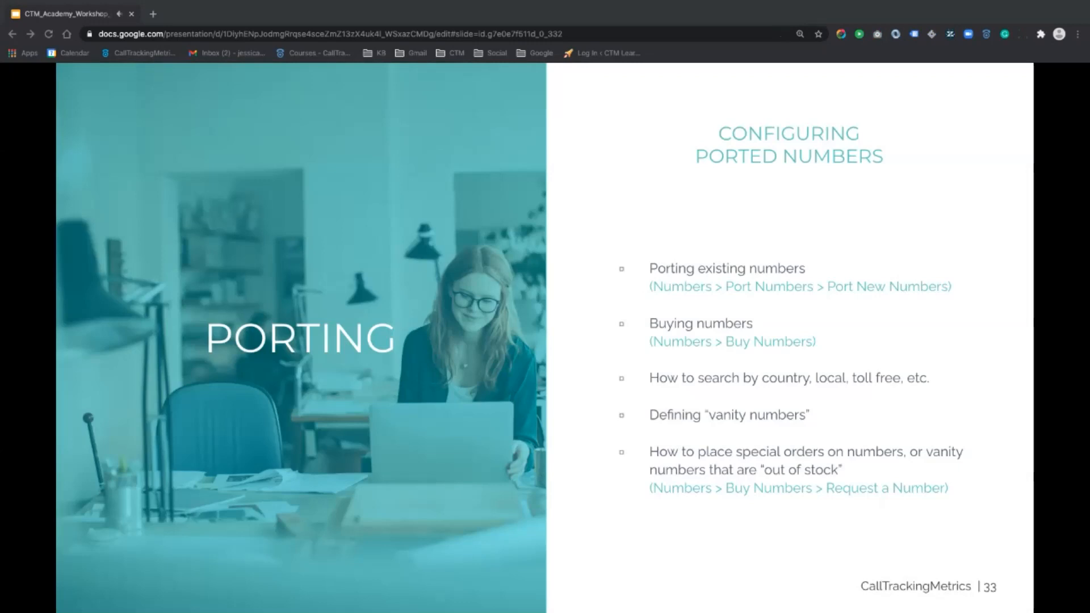
{"action": "key", "text": "Right"}
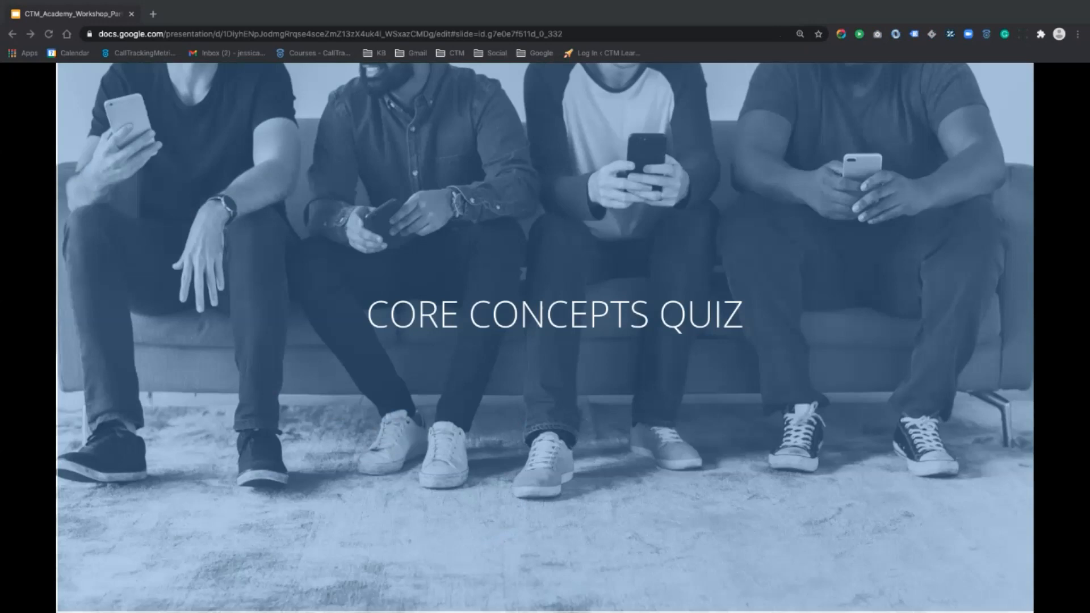
{"action": "key", "text": "Right"}
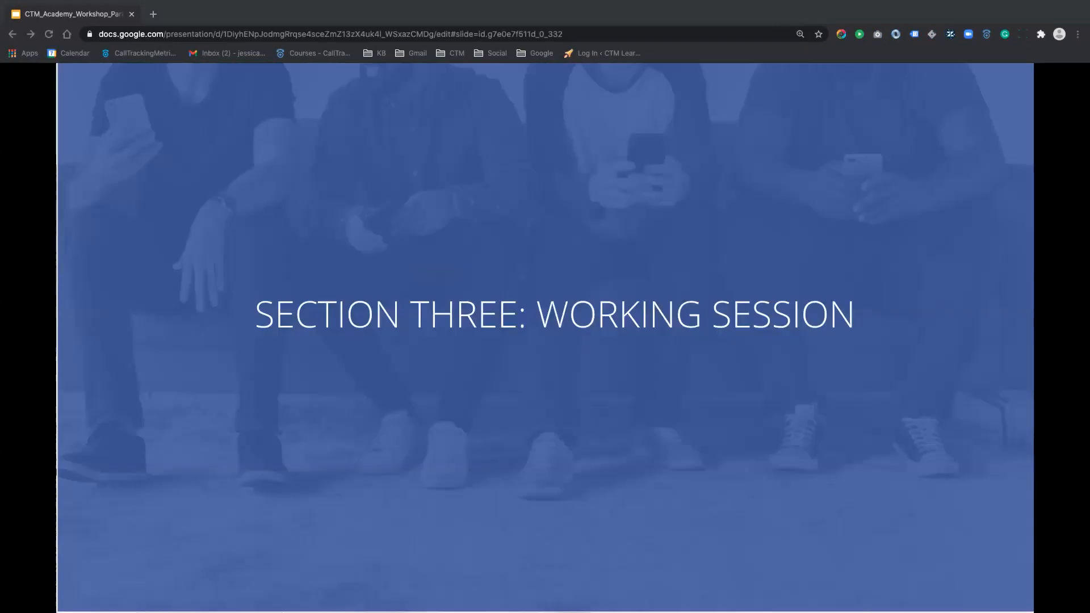
{"action": "key", "text": "Right"}
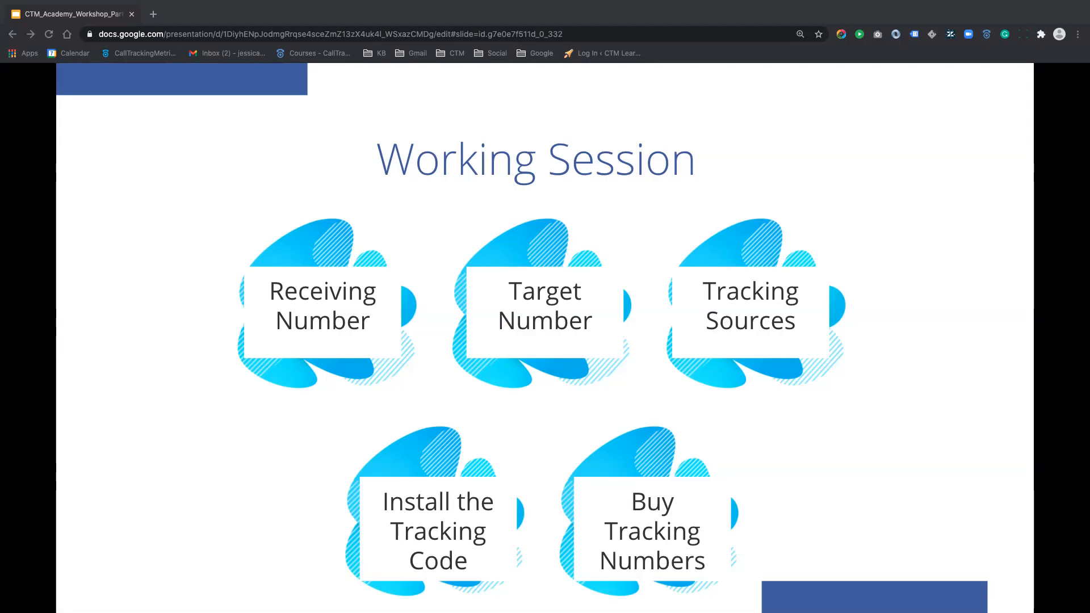
- Switch to CallTrackingMetrics, change the active account to December Academy 2020 and open its call log
{"action": "key", "text": "ctrl+Up"}
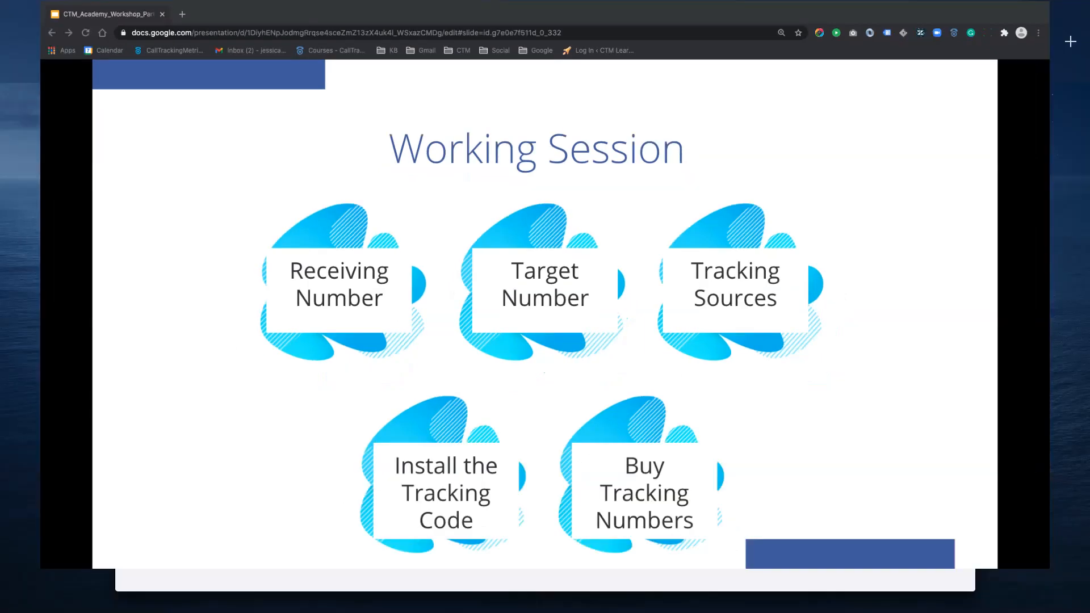
{"action": "left_click", "coordinate": [545, 356]}
{"action": "left_click", "coordinate": [847, 91]}
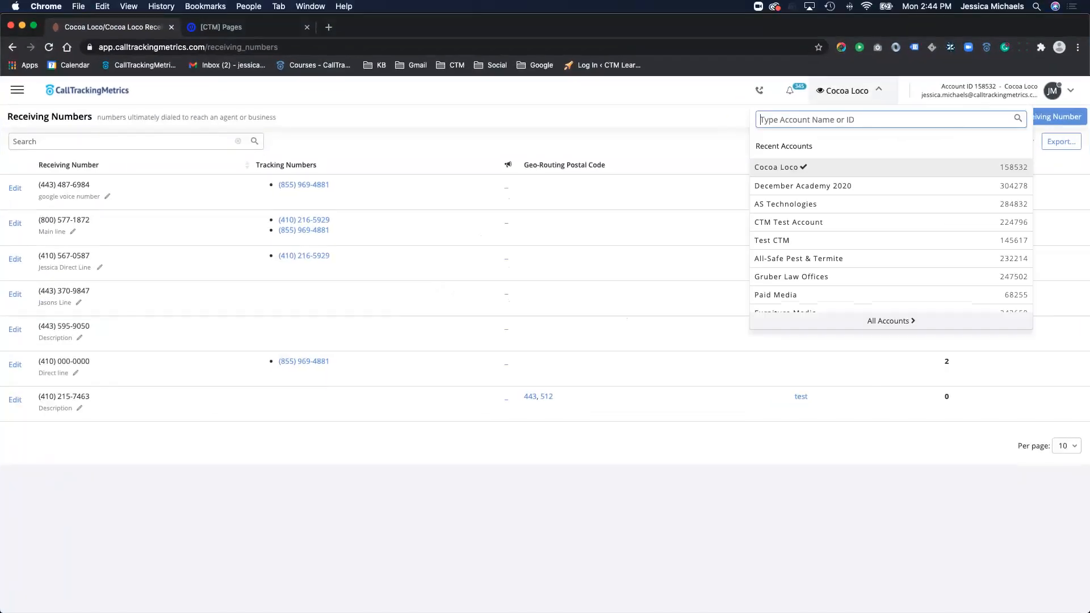
{"action": "left_click", "coordinate": [803, 186]}
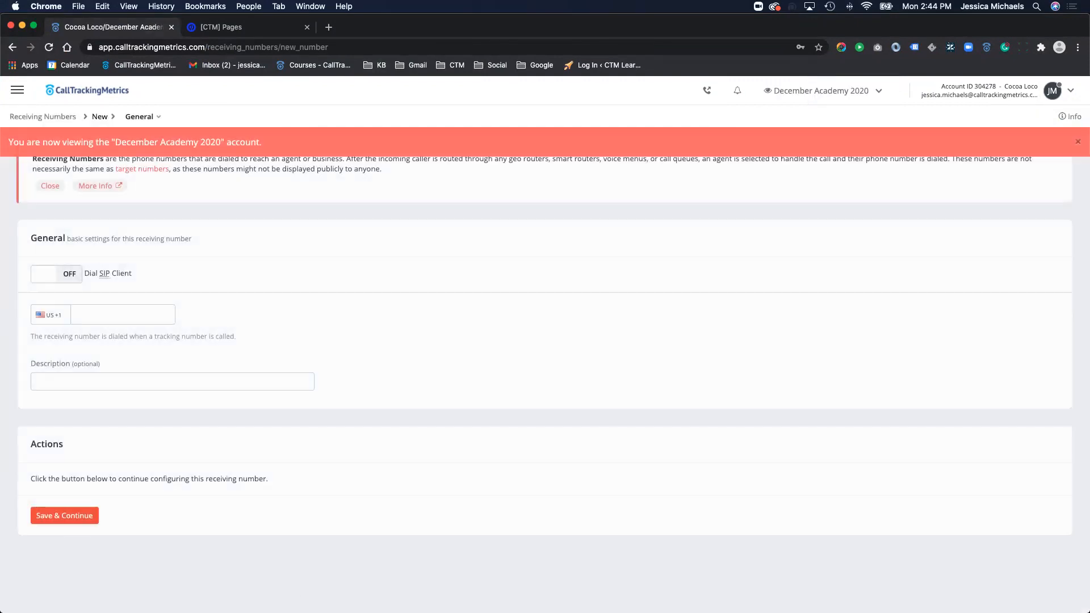
{"action": "left_click", "coordinate": [87, 90]}
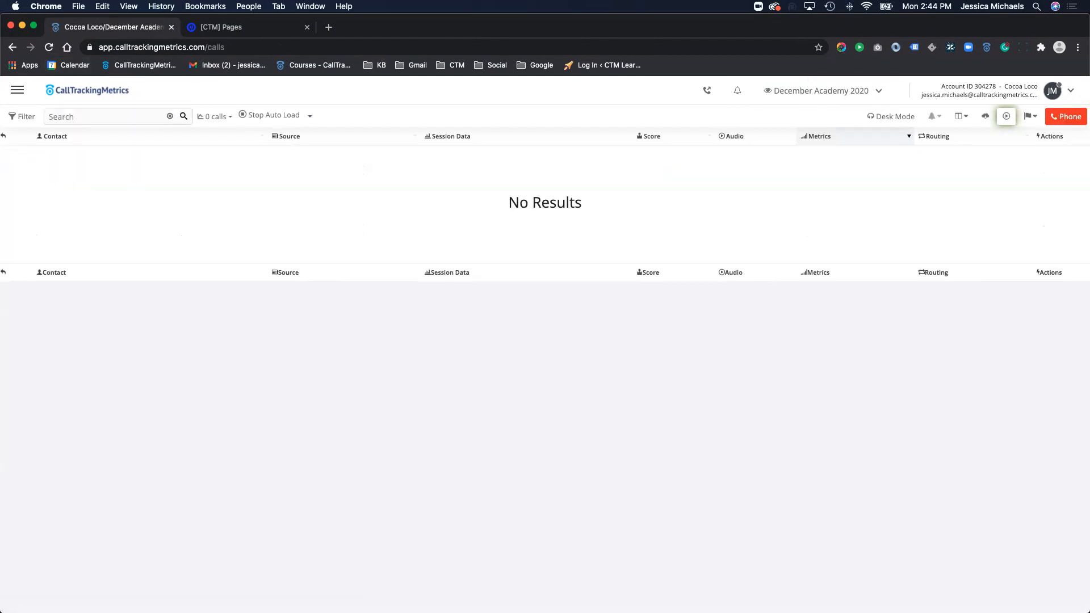
- Switch to Unbounce and sign in with the prefilled account credentials
{"action": "left_click", "coordinate": [239, 27]}
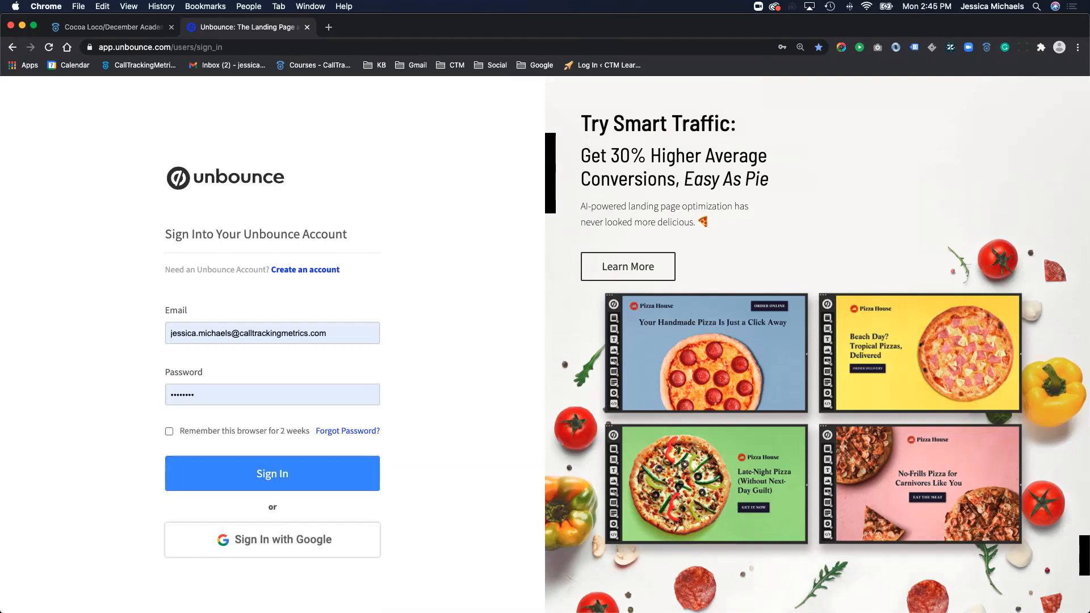
{"action": "left_click", "coordinate": [272, 474]}
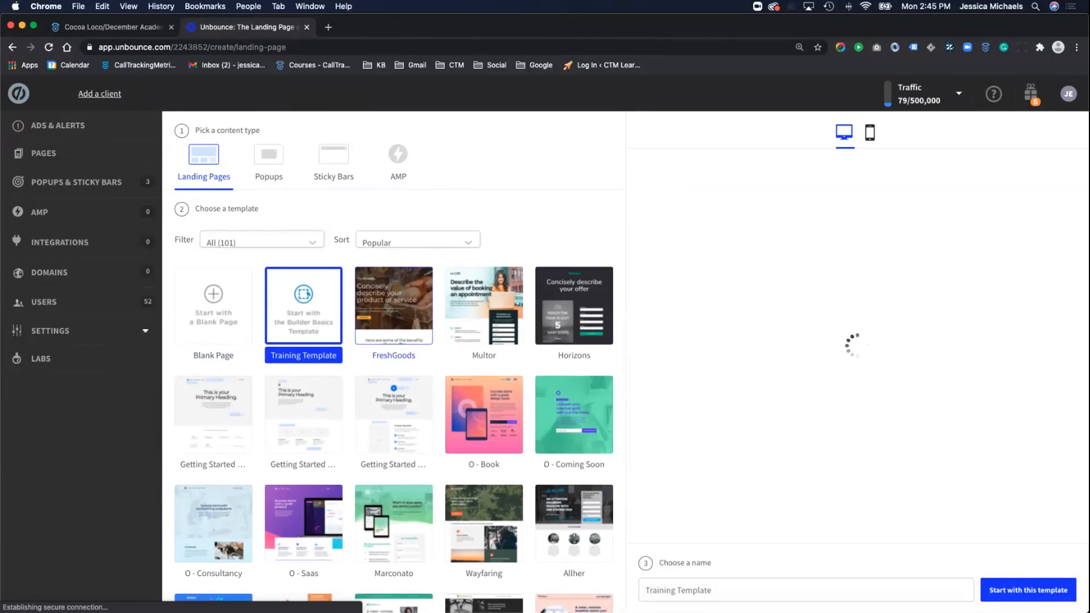
- Create a landing page from the Marconato template and name it Winter_Academy2020
{"action": "scroll", "coordinate": [394, 437], "scroll_direction": "down", "scroll_amount": 2}
{"action": "scroll", "coordinate": [393, 437], "scroll_direction": "down", "scroll_amount": 2}
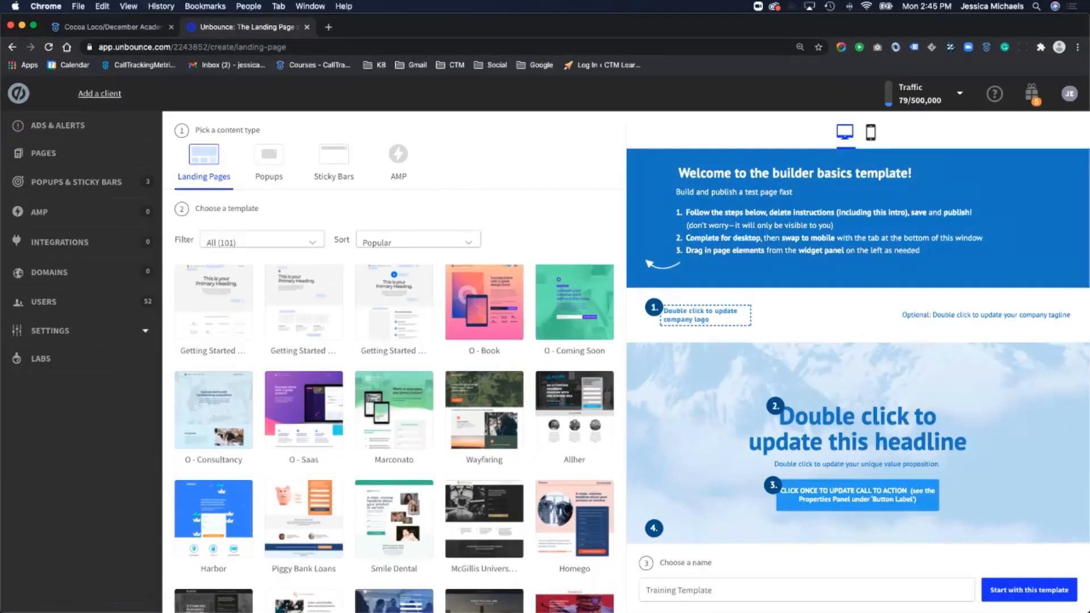
{"action": "left_click", "coordinate": [394, 410]}
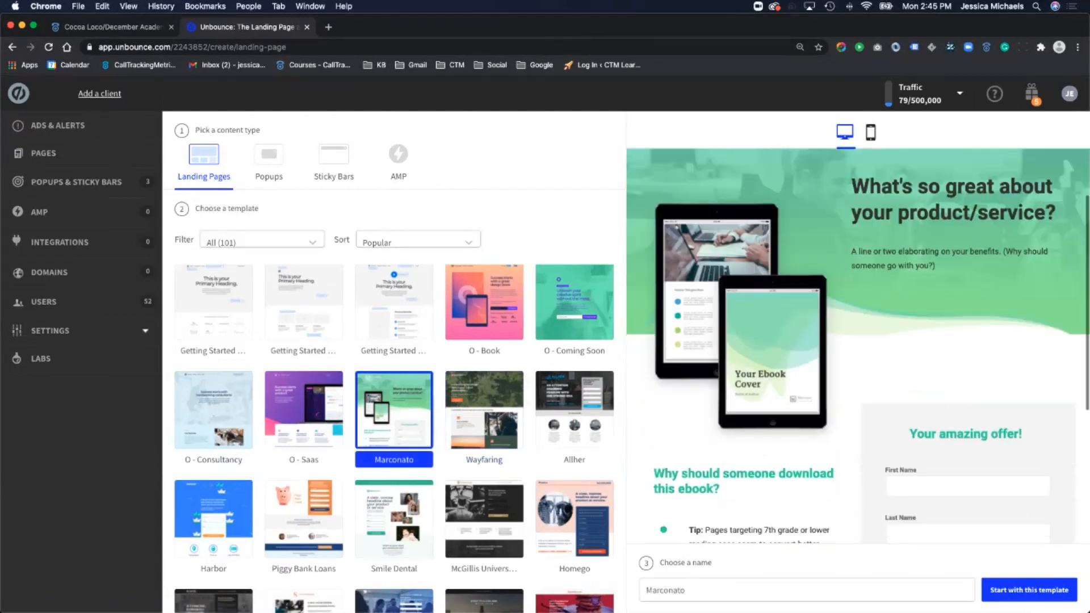
{"action": "left_click", "coordinate": [806, 590]}
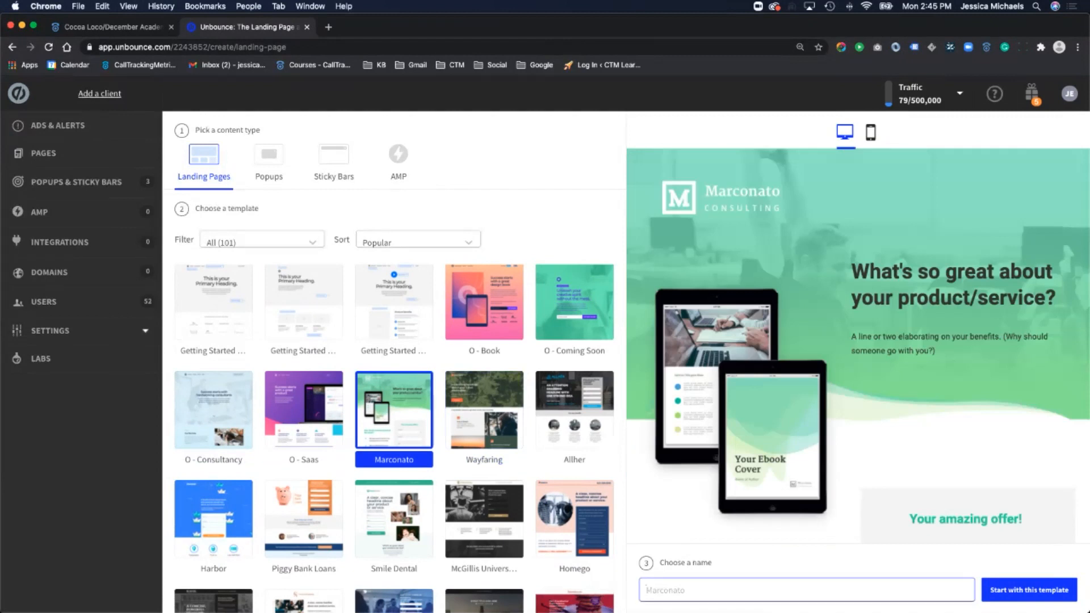
{"action": "type", "text": "Winte"}
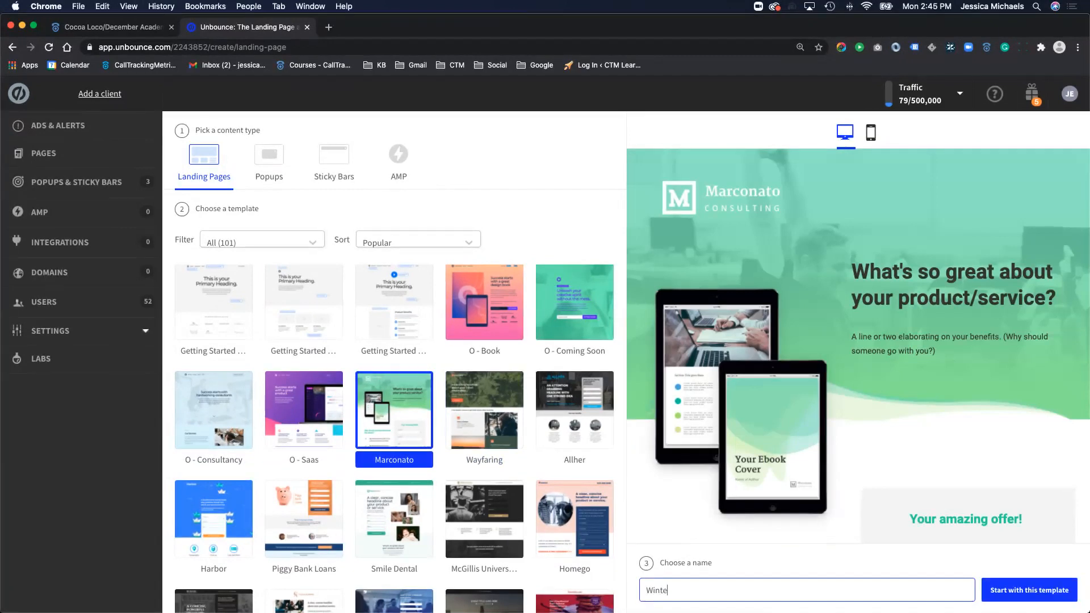
{"action": "type", "text": "r_Academy20"}
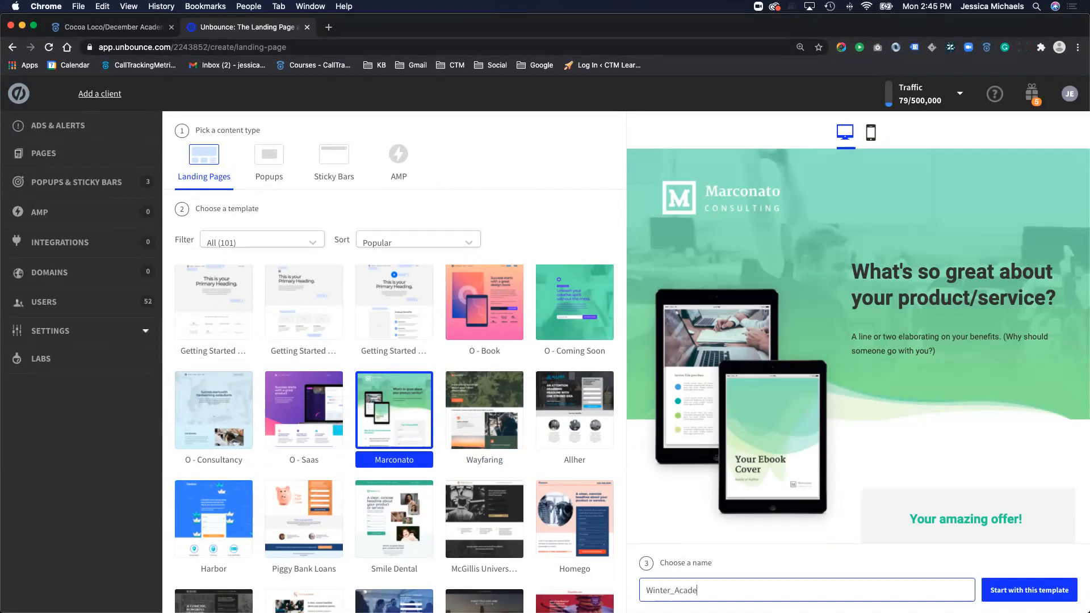
{"action": "type", "text": "20"}
{"action": "key", "text": "Return"}
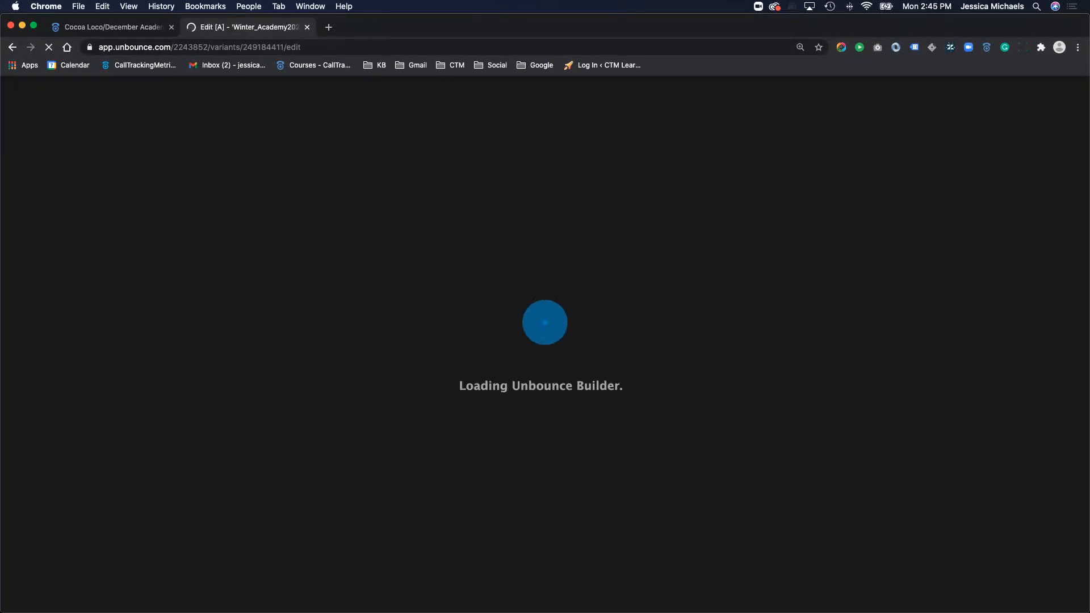
- Replace the whole header headline "What's so great about your product/service?" with the placeholder phone number
{"action": "scroll", "coordinate": [500, 341], "scroll_direction": "down", "scroll_amount": 8}
{"action": "scroll", "coordinate": [500, 341], "scroll_direction": "up", "scroll_amount": 8}
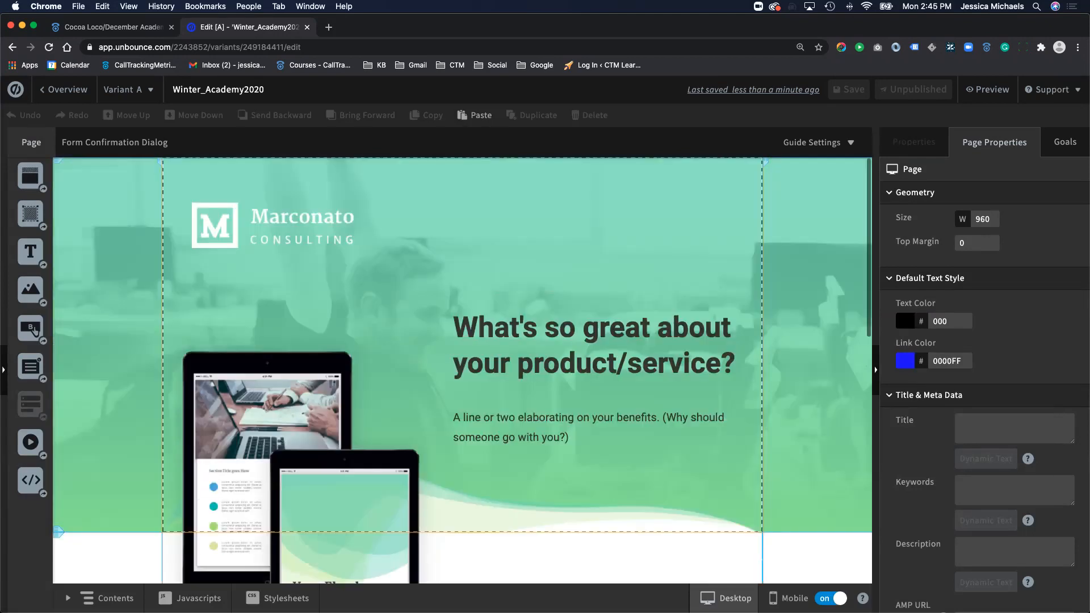
{"action": "left_click", "coordinate": [576, 329]}
{"action": "left_click", "coordinate": [577, 328]}
{"action": "left_click_drag", "start_coordinate": [736, 364], "coordinate": [443, 364]}
{"action": "left_click", "coordinate": [434, 363]}
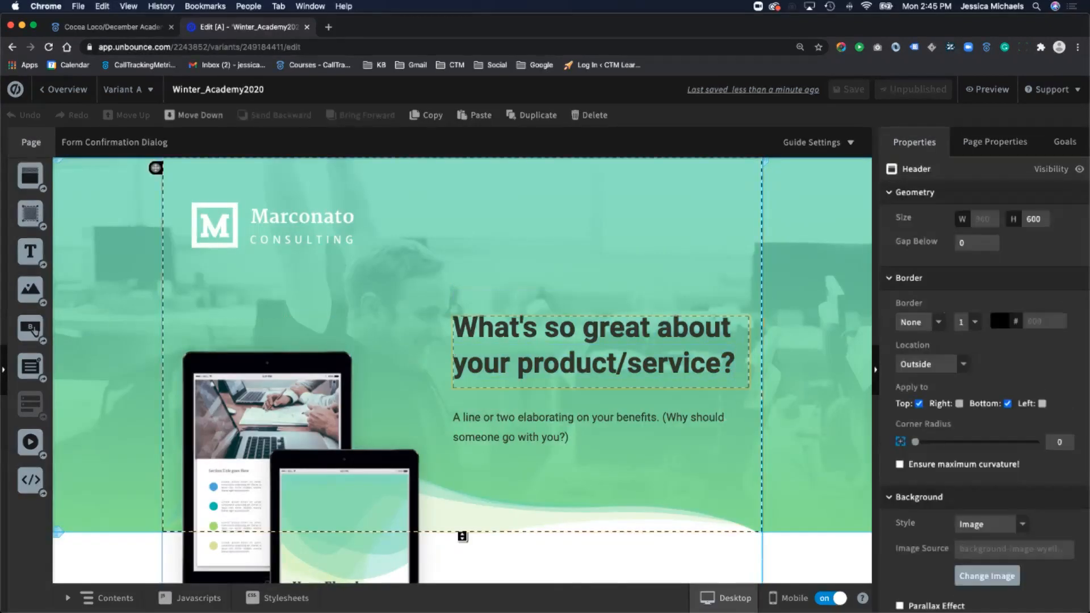
{"action": "left_click", "coordinate": [591, 350]}
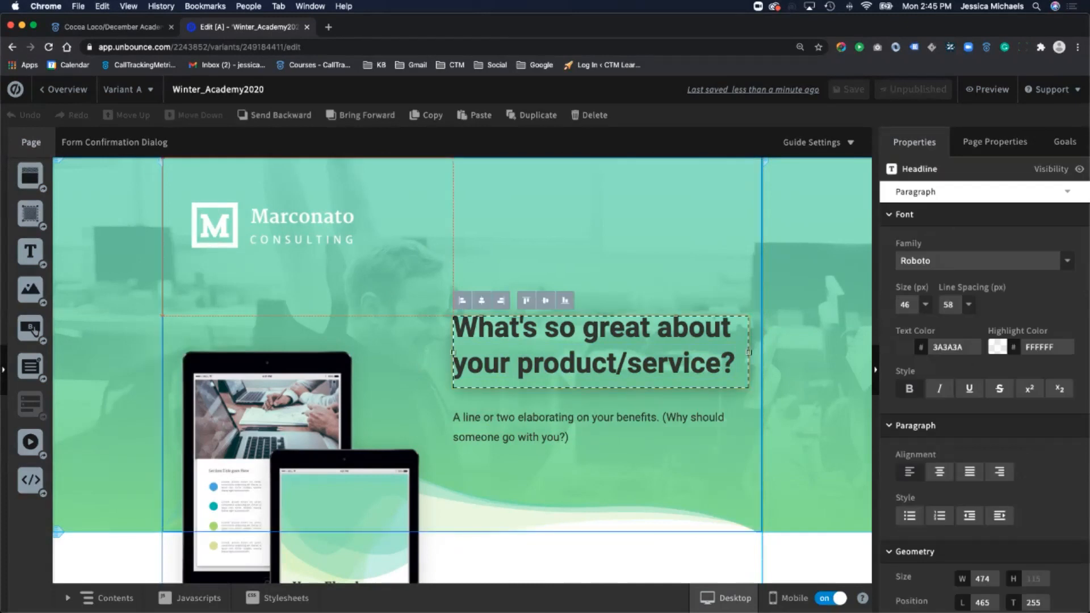
{"action": "double_click", "coordinate": [735, 363]}
{"action": "key", "text": "super+a"}
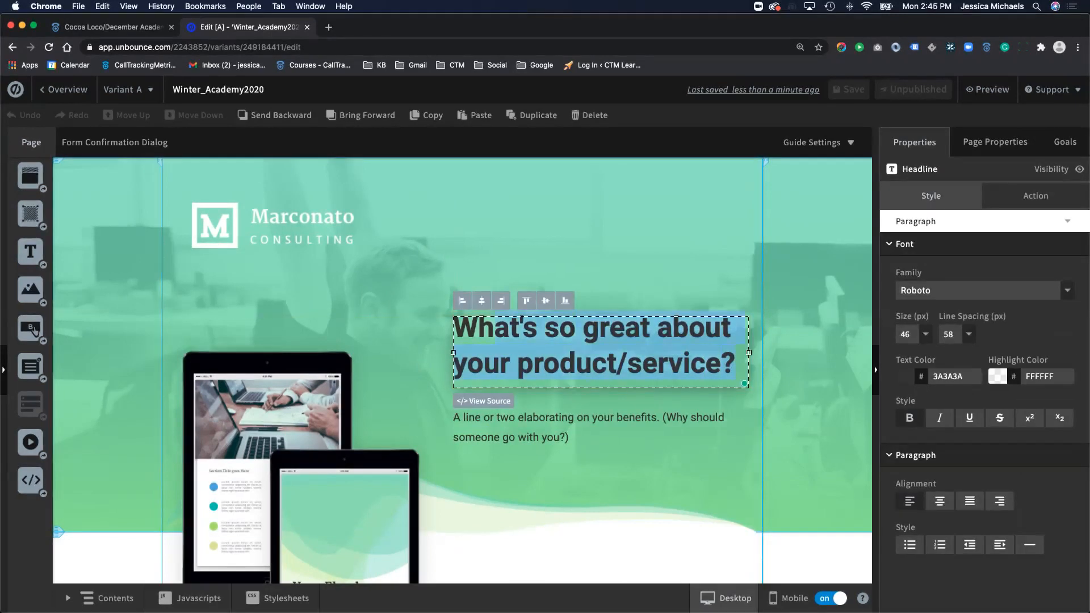
{"action": "type", "text": "410-"}
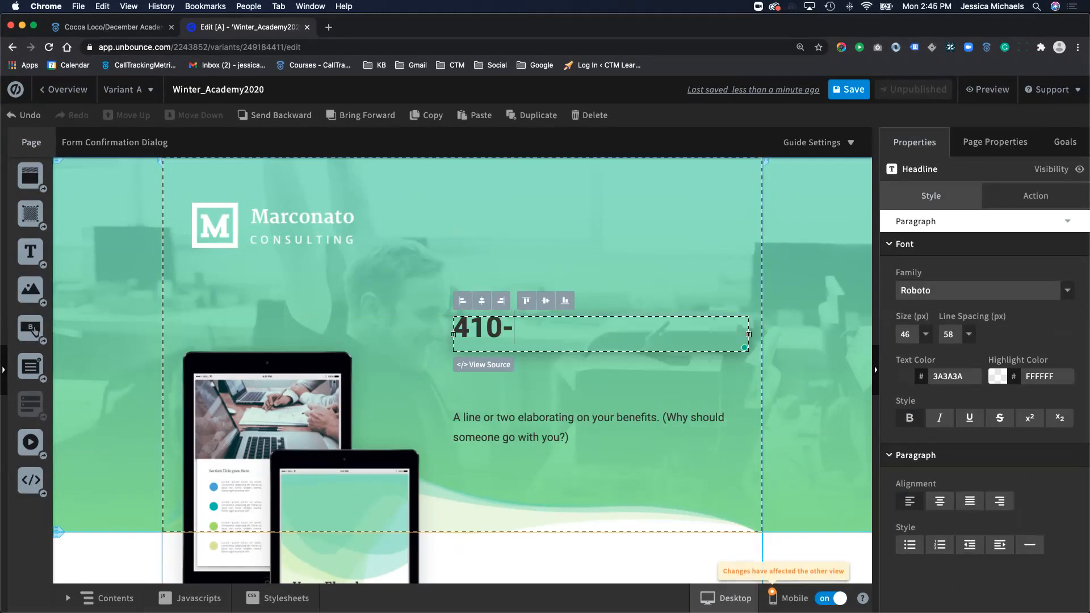
{"action": "type", "text": "000-0000"}
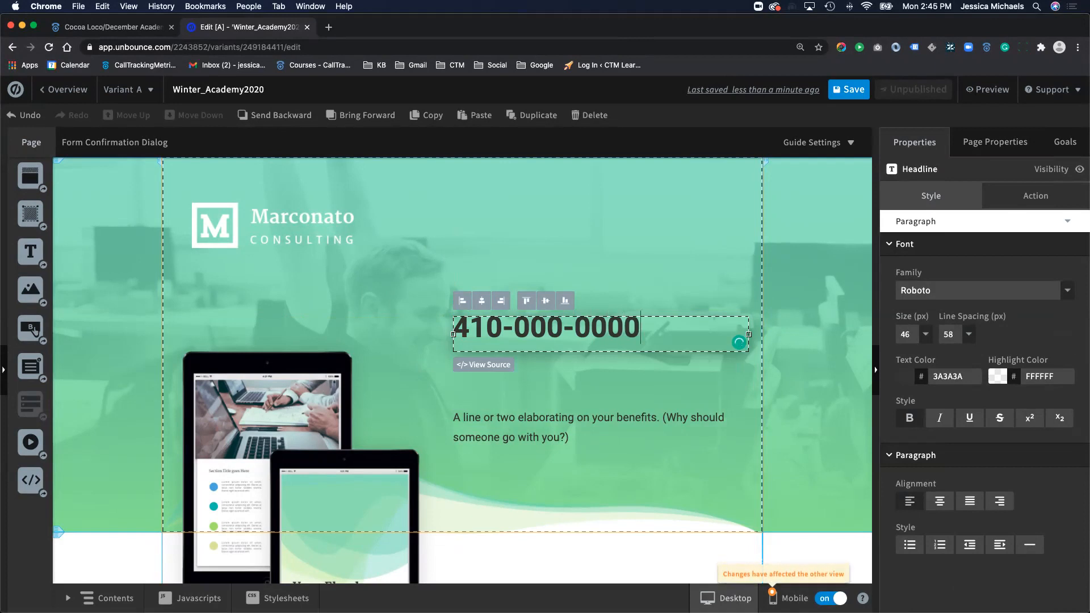
{"action": "left_click", "coordinate": [602, 256]}
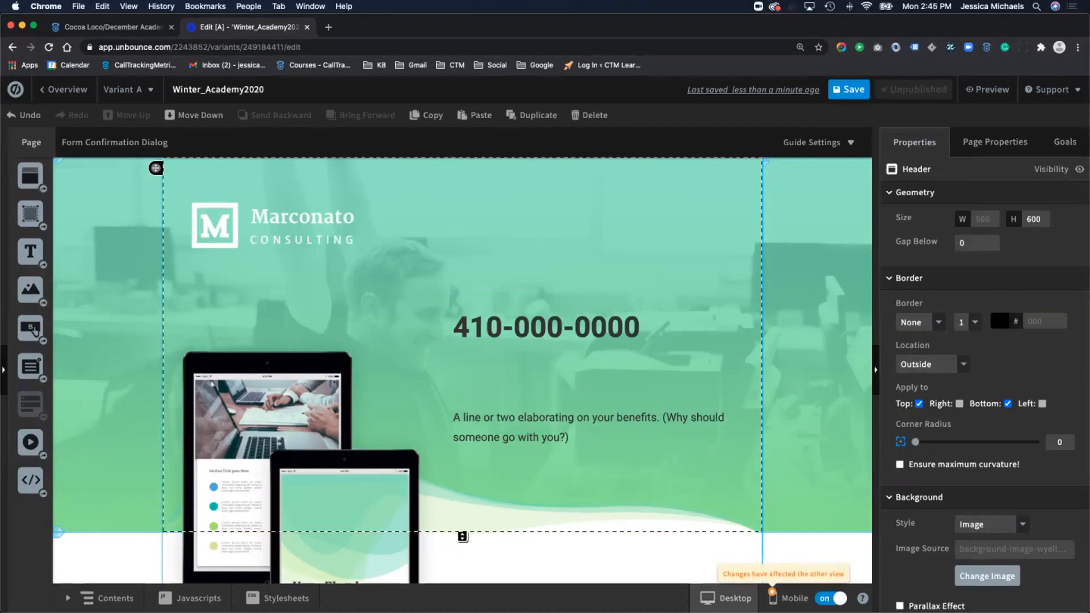
- Save the landing page edits and publish Winter_Academy2020 at its current URL from the page overview
{"action": "left_click", "coordinate": [849, 90]}
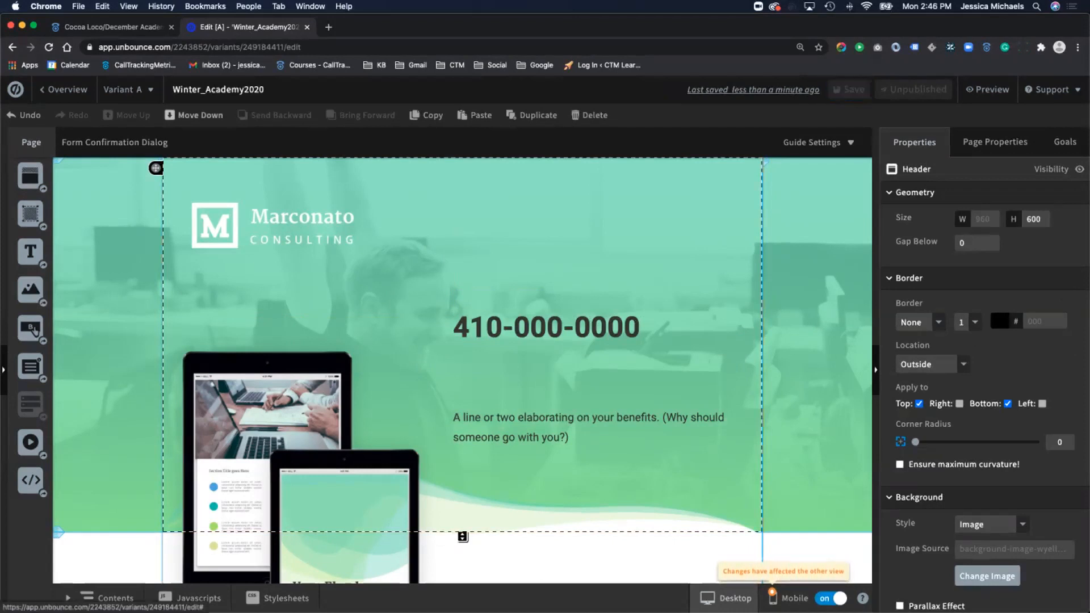
{"action": "left_click", "coordinate": [67, 89]}
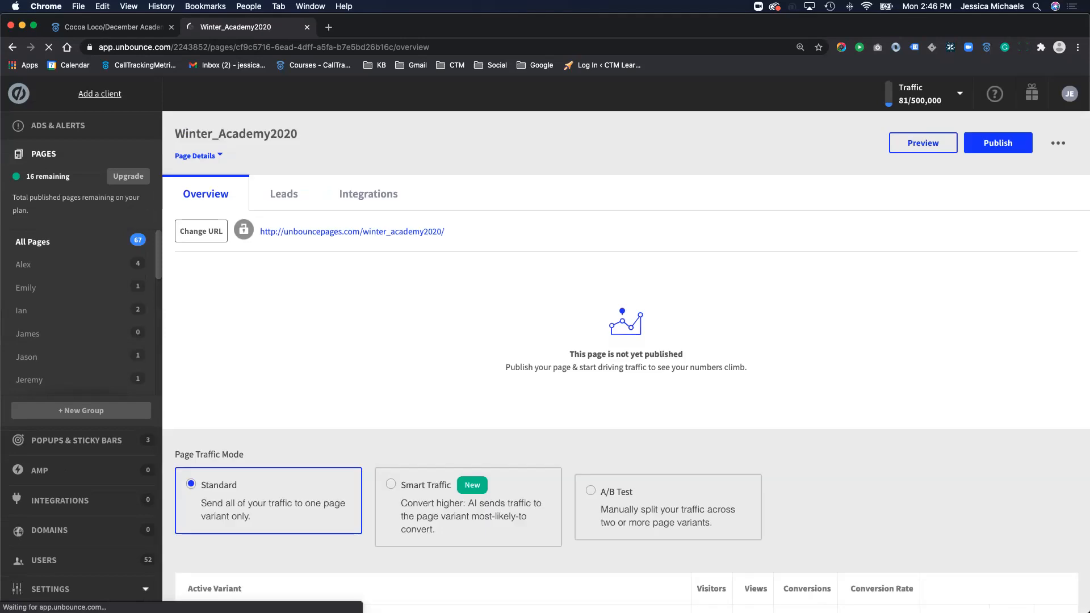
{"action": "left_click", "coordinate": [998, 143]}
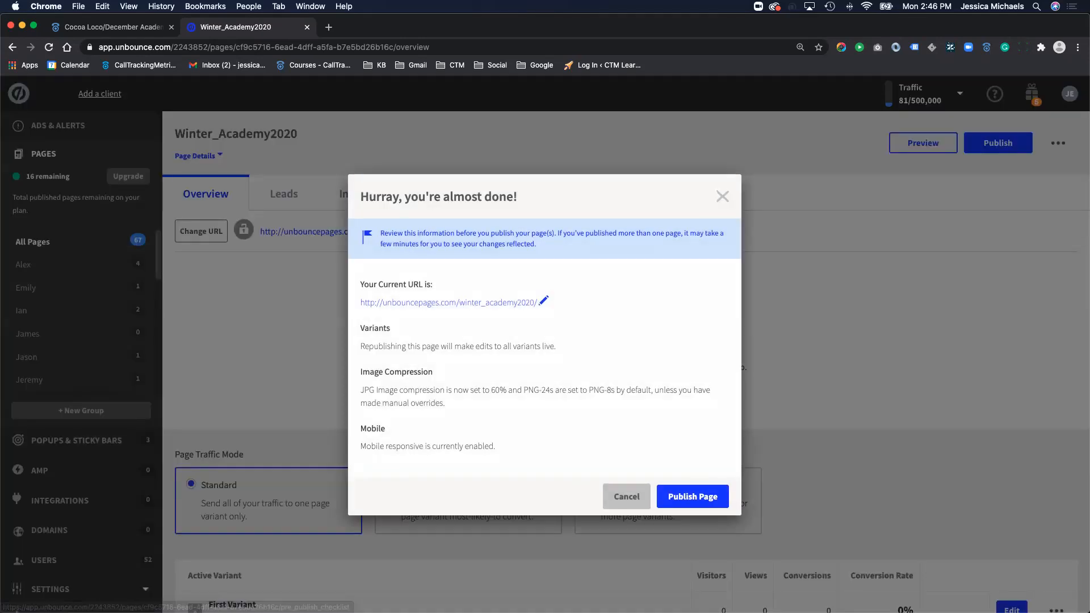
{"action": "left_click", "coordinate": [693, 496]}
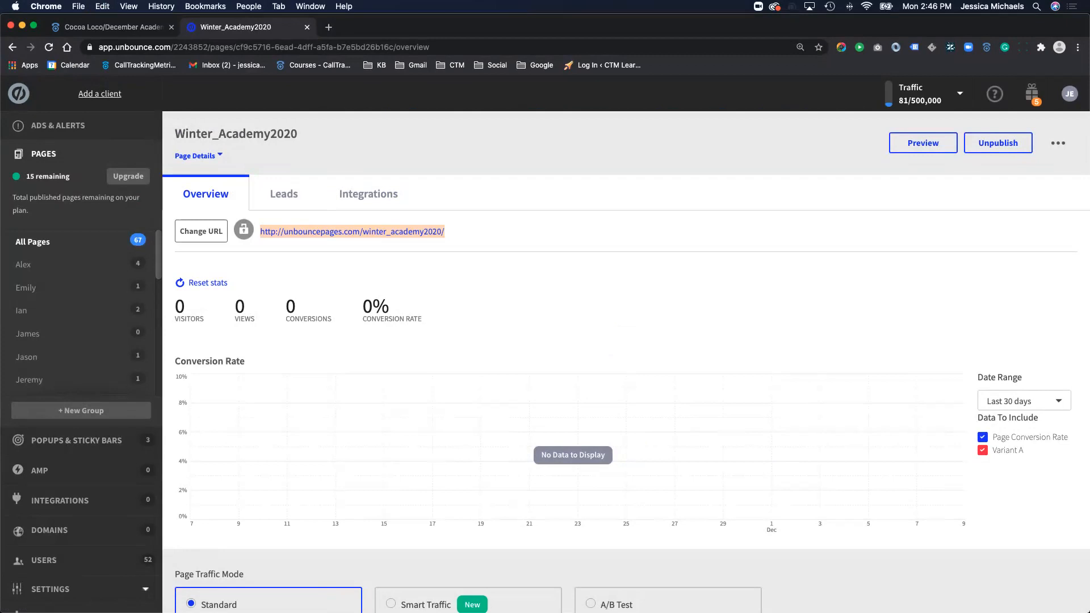
- View the published page unbouncepages.com/winter_academy2020/ in a new incognito window, check its phone number headline, and close the window
{"action": "key", "text": "super+shift+n"}
{"action": "type", "text": "http://unbouncepages.com/winter_academy2020/"}
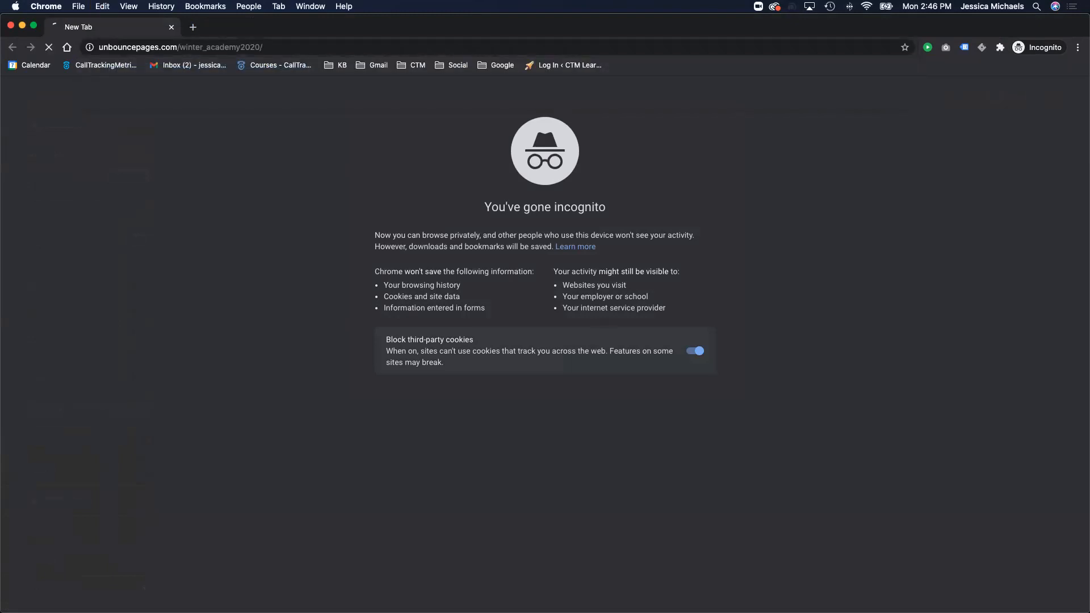
{"action": "key", "text": "Return"}
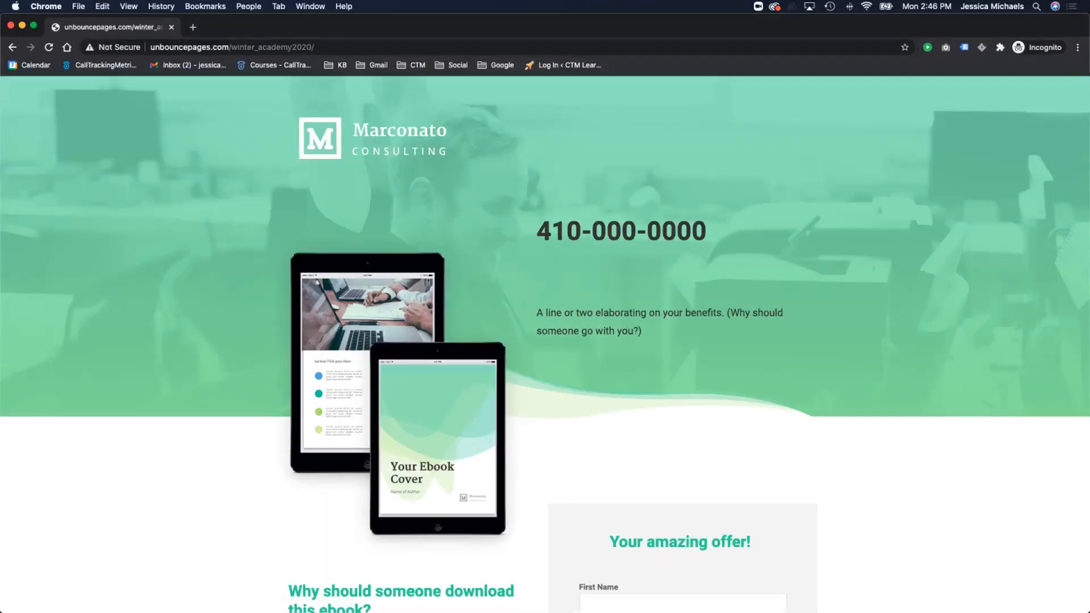
{"action": "scroll", "coordinate": [546, 344], "scroll_direction": "down", "scroll_amount": 7}
{"action": "scroll", "coordinate": [545, 344], "scroll_direction": "up", "scroll_amount": 7}
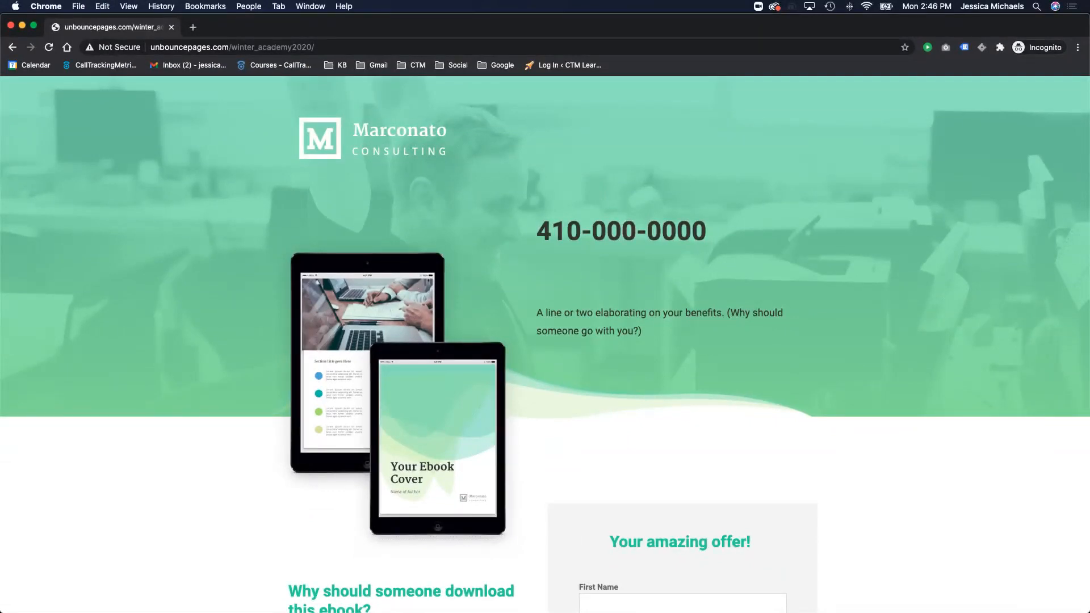
{"action": "left_click", "coordinate": [22, 25]}
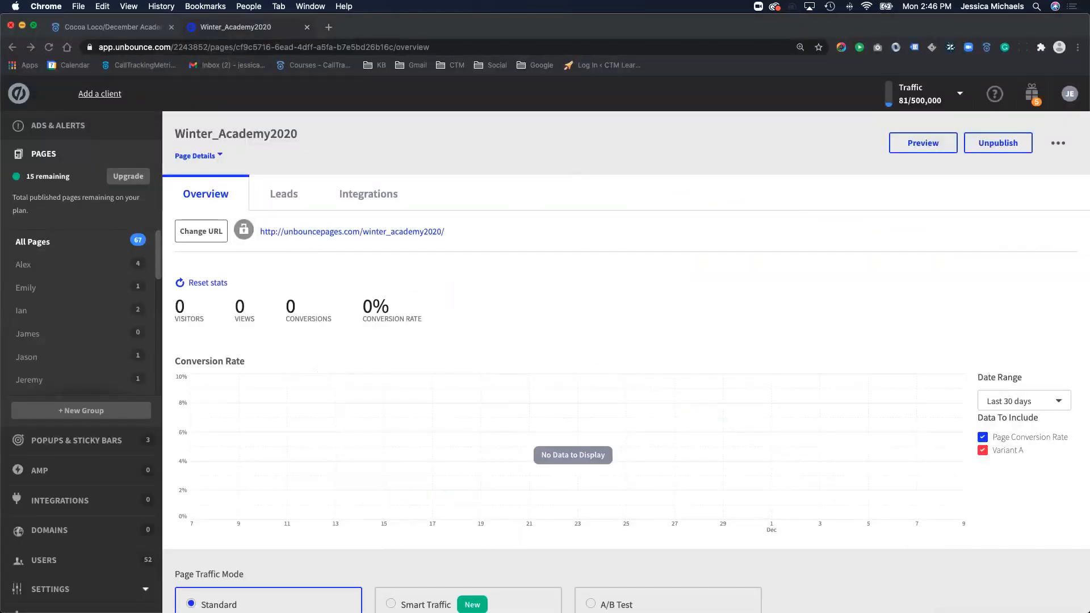
- Return to CallTrackingMetrics and open the new target number form for the December Academy 2020 account
{"action": "left_click", "coordinate": [113, 28]}
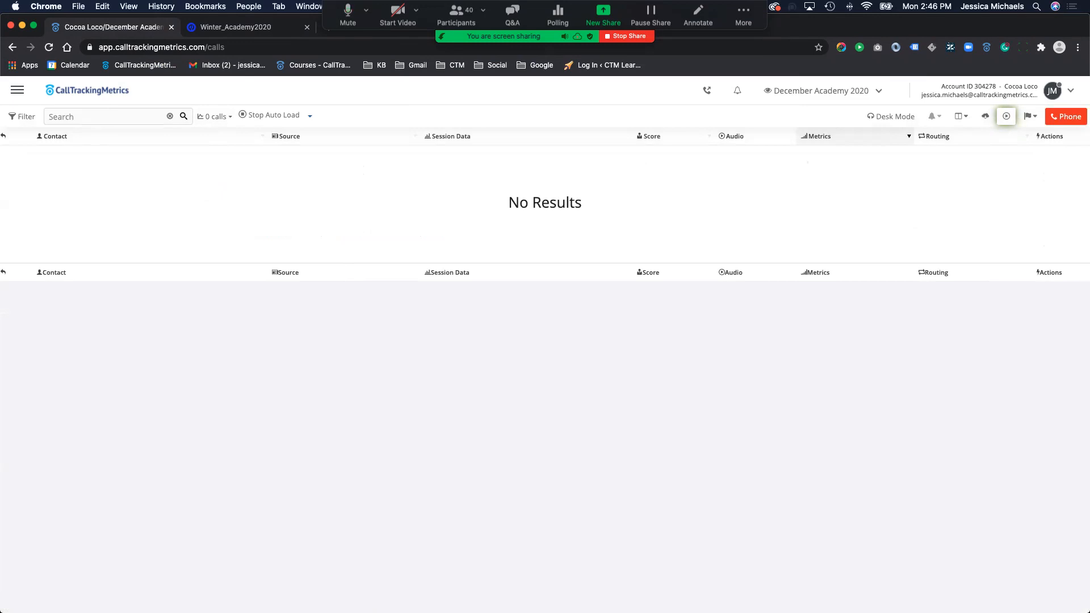
{"action": "left_click", "coordinate": [17, 91]}
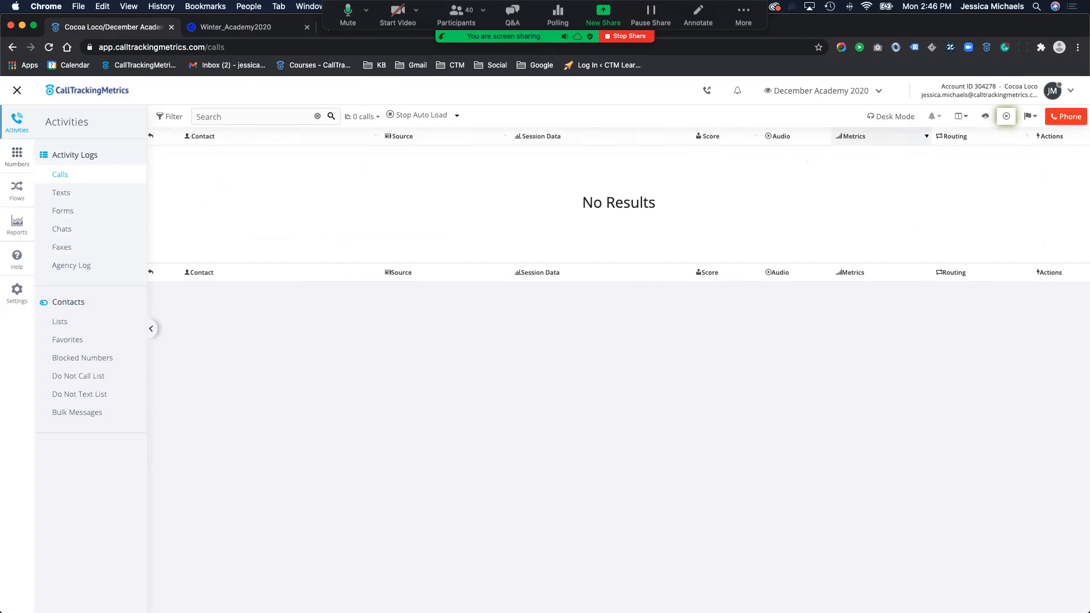
{"action": "left_click", "coordinate": [17, 156]}
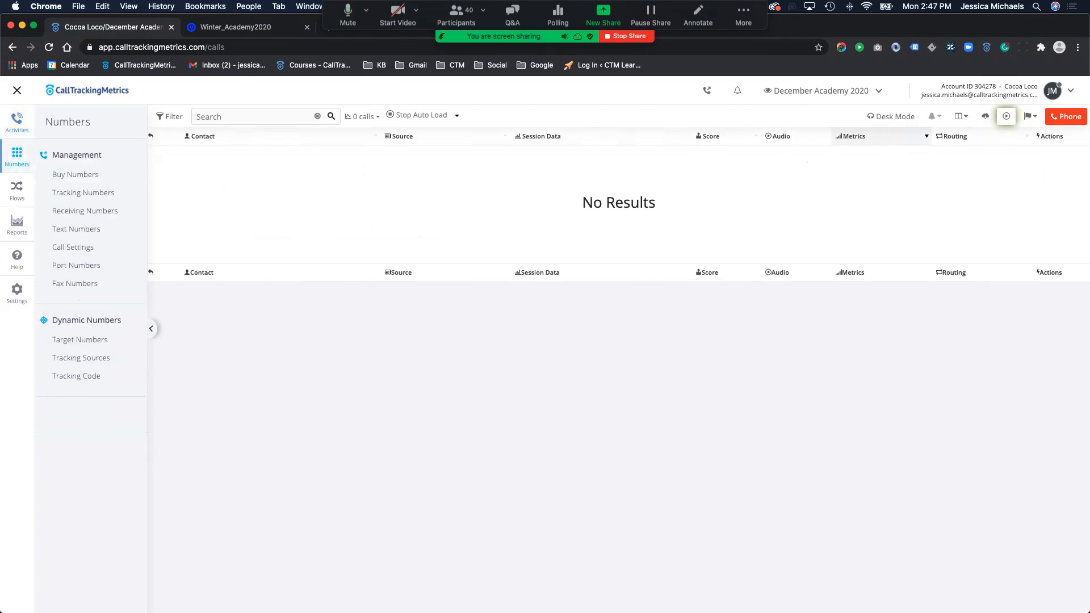
{"action": "left_click", "coordinate": [79, 340]}
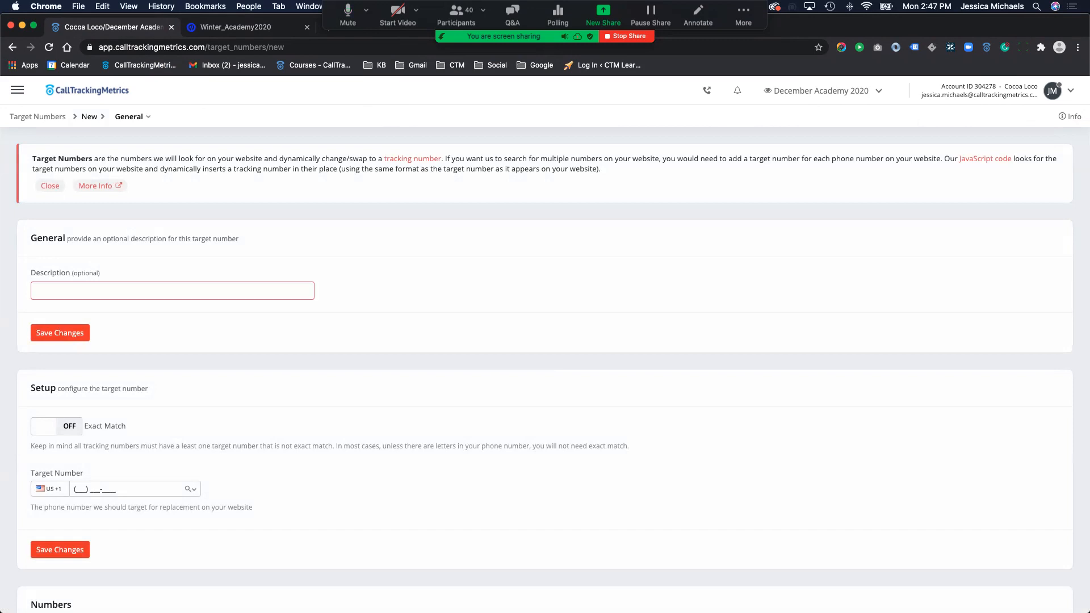
- Set the new target number's description to "Website Target Number"
{"action": "left_click", "coordinate": [172, 291]}
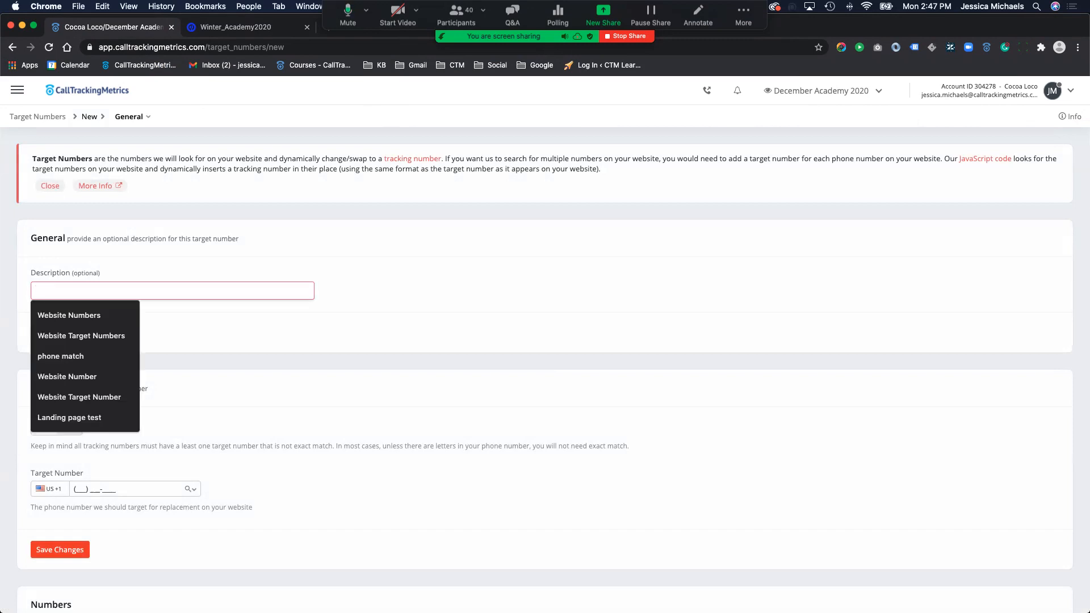
{"action": "key", "text": "Down"}
{"action": "key", "text": "Down"}
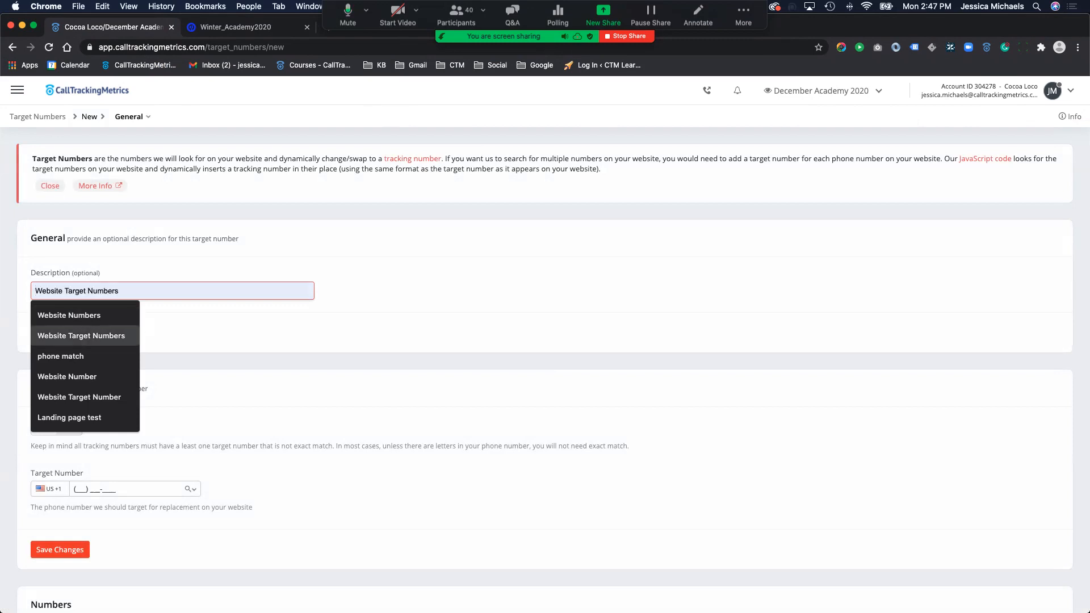
{"action": "key", "text": "Return"}
{"action": "type", "text": "\\"}
{"action": "key", "text": "BackSpace"}
{"action": "key", "text": "BackSpace"}
{"action": "key", "text": "Escape"}
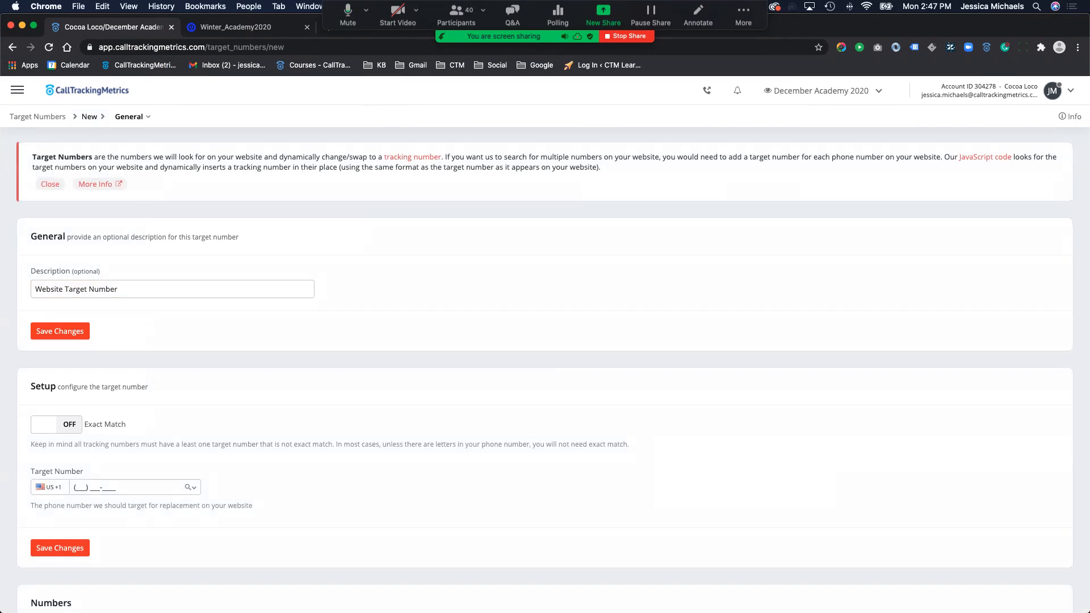
- Enter the landing page's placeholder phone number as the target number, save it, and return to the target numbers list
{"action": "scroll", "coordinate": [545, 369], "scroll_direction": "down", "scroll_amount": 1}
{"action": "left_click", "coordinate": [95, 473]}
{"action": "type", "text": "410) 000-0000"}
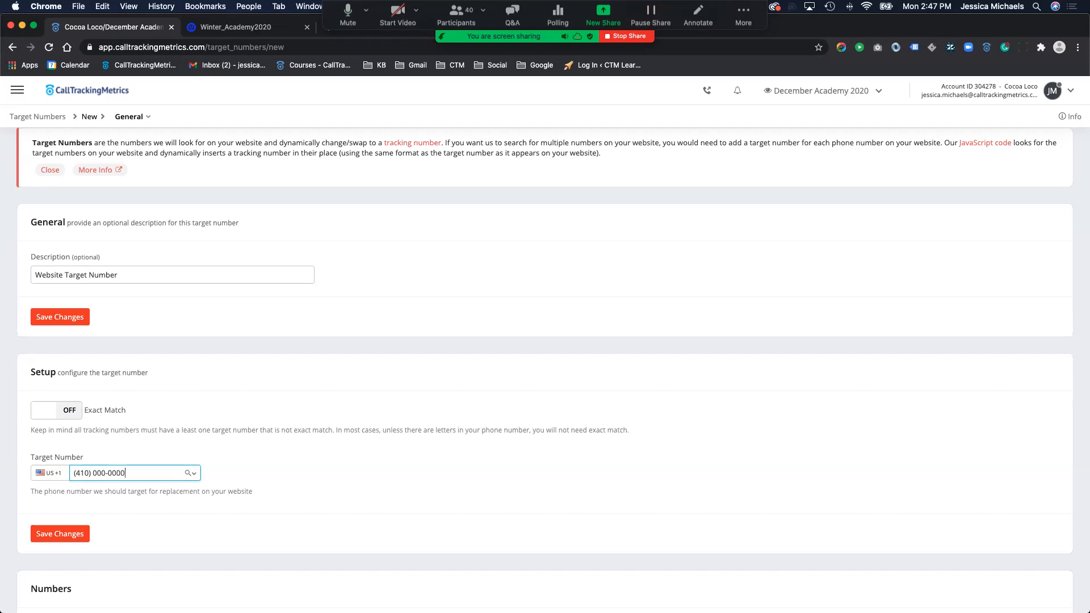
{"action": "key", "text": "Return"}
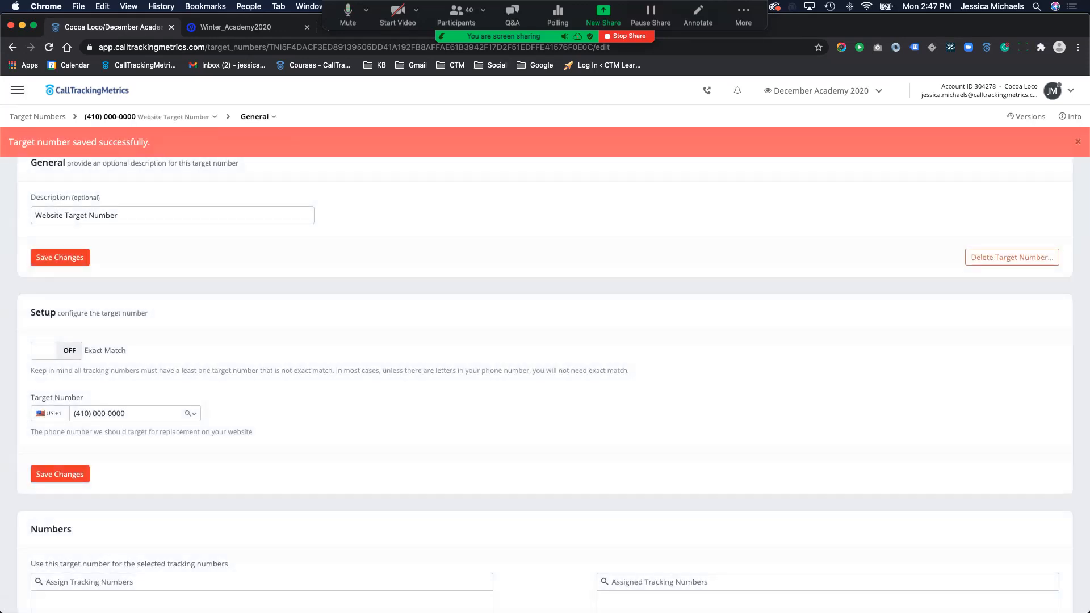
{"action": "left_click", "coordinate": [37, 116]}
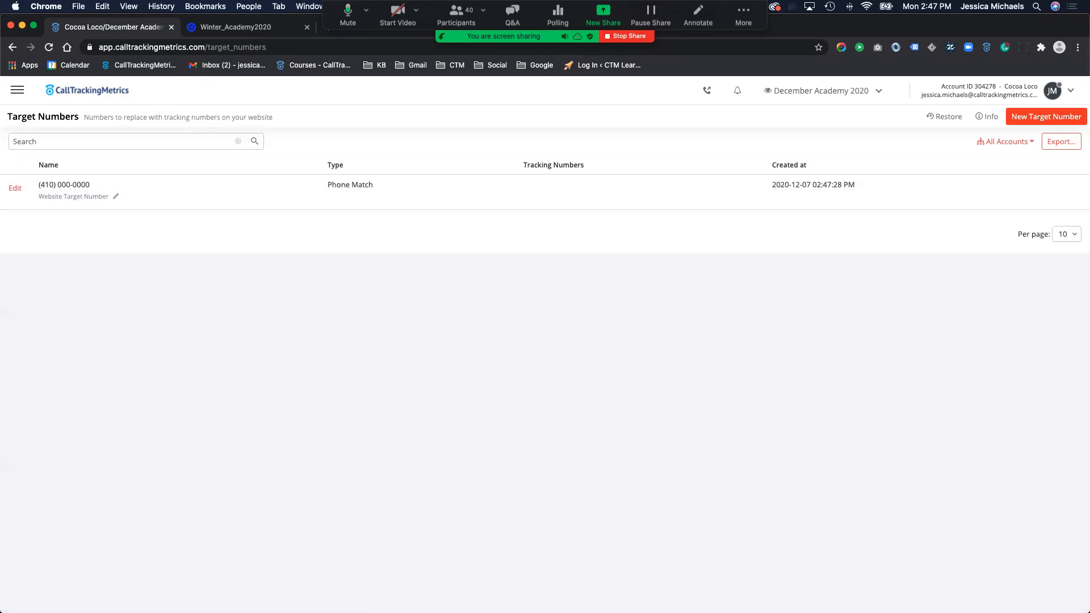
- Start a new receiving number and fill in the direct phone number from the first saved browser entry
{"action": "left_click", "coordinate": [17, 90]}
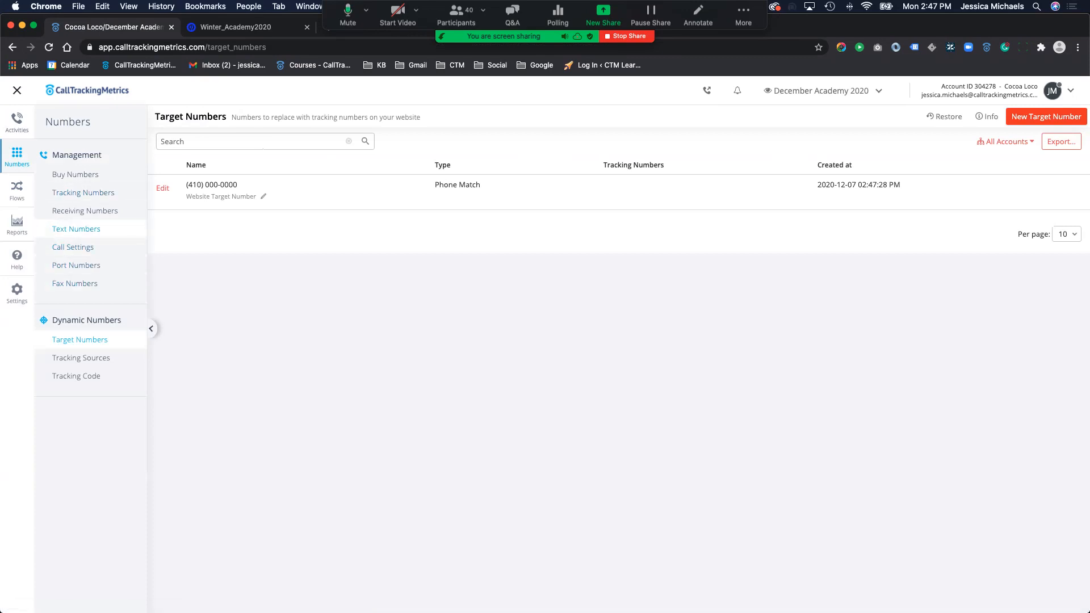
{"action": "left_click", "coordinate": [84, 211]}
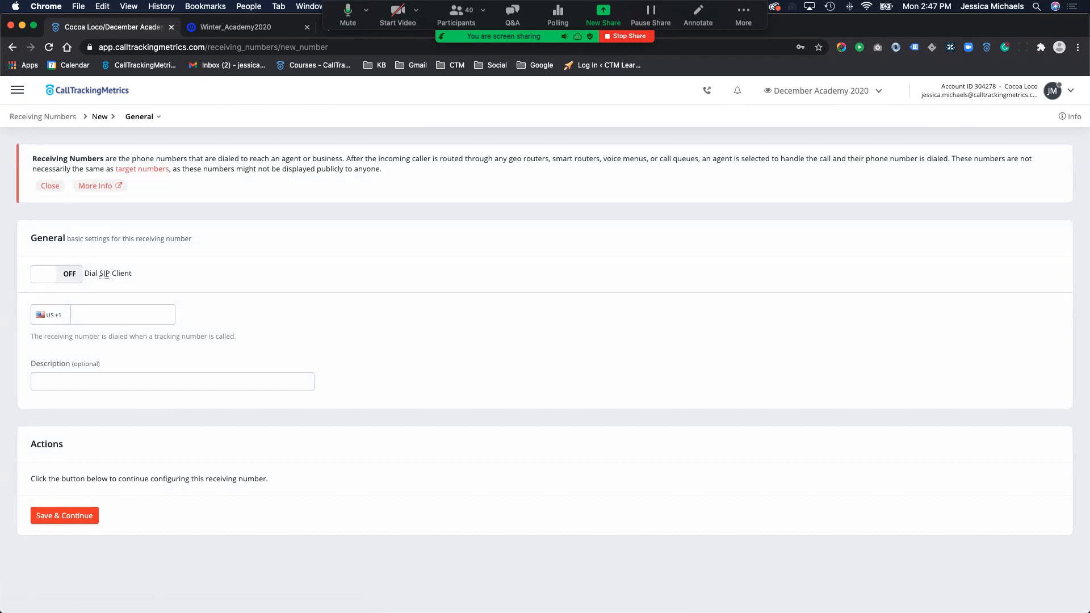
{"action": "scroll", "coordinate": [545, 346], "scroll_direction": "down", "scroll_amount": 2}
{"action": "double_click", "coordinate": [121, 286]}
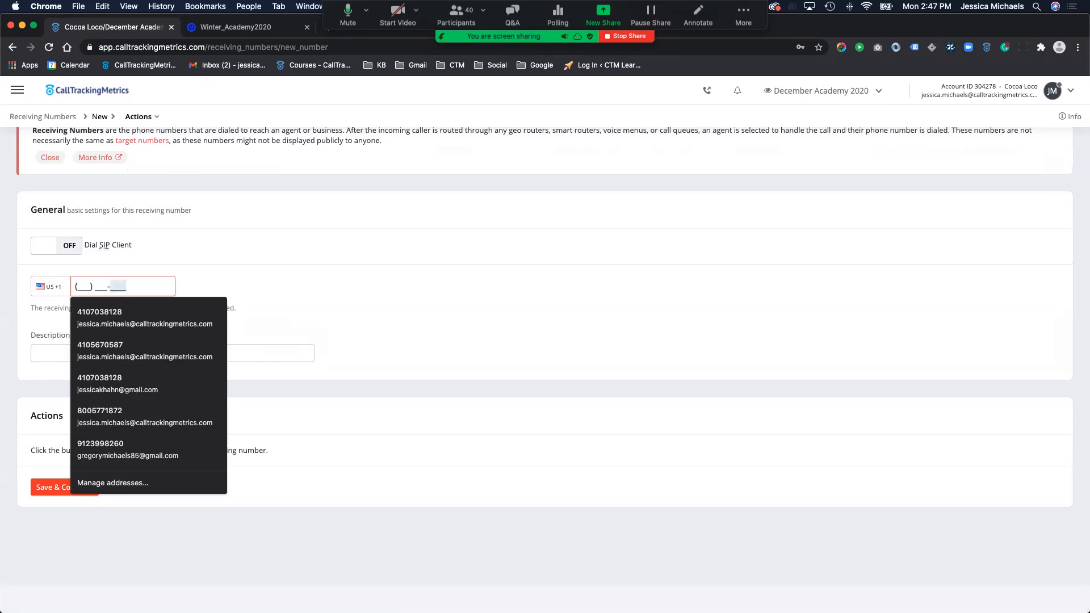
{"action": "key", "text": "Down"}
{"action": "key", "text": "Return"}
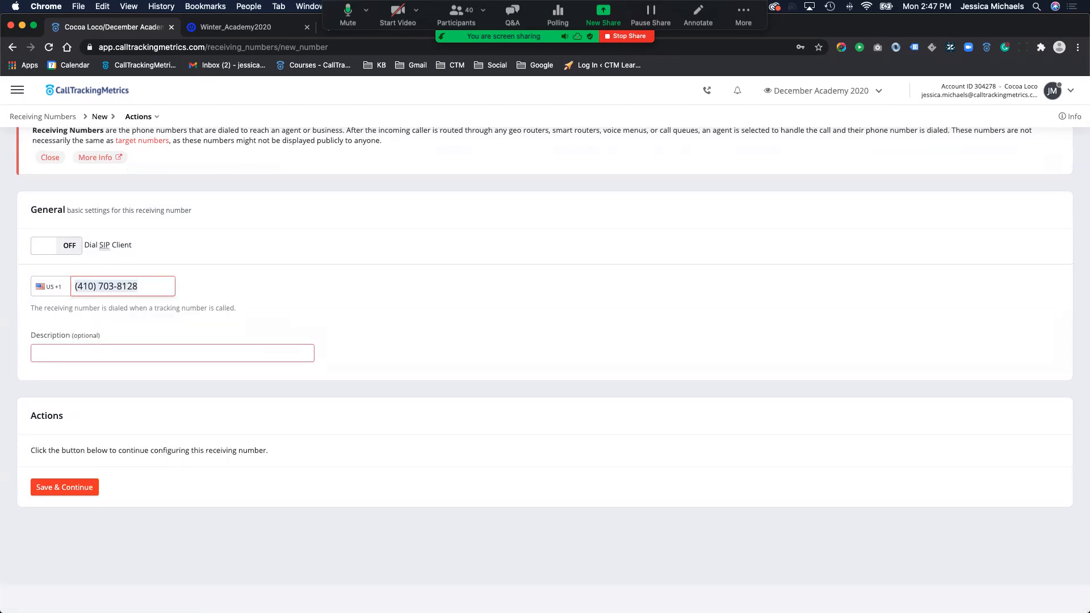
- Describe the receiving number as the owner's cell phone, save it, and return to the receiving numbers list
{"action": "left_click", "coordinate": [172, 353]}
{"action": "type", "text": "J"}
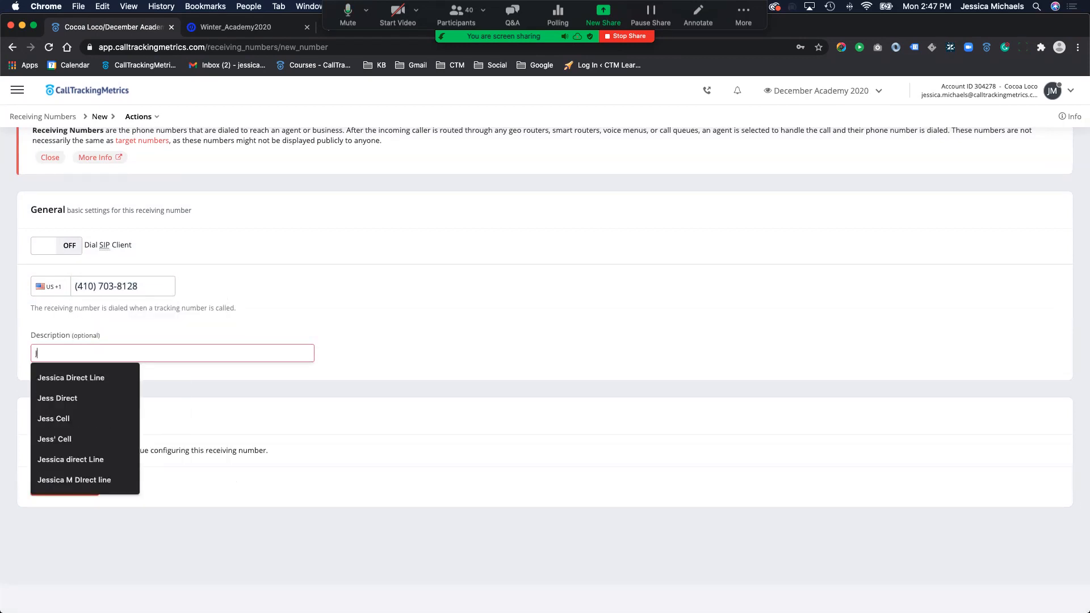
{"action": "key", "text": "BackSpace"}
{"action": "type", "text": "Jess Cell"}
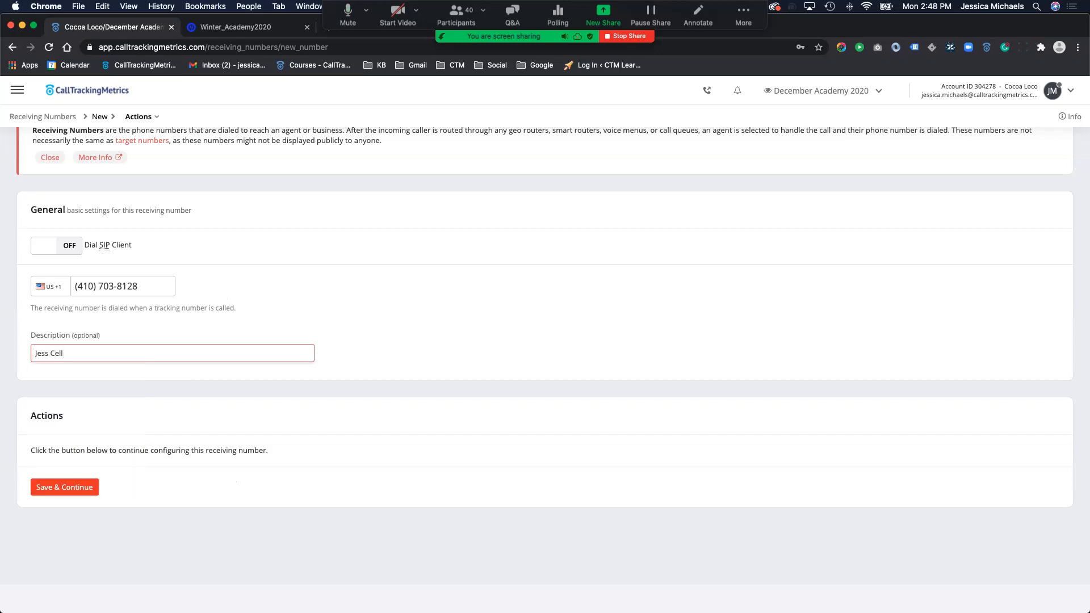
{"action": "key", "text": "Tab"}
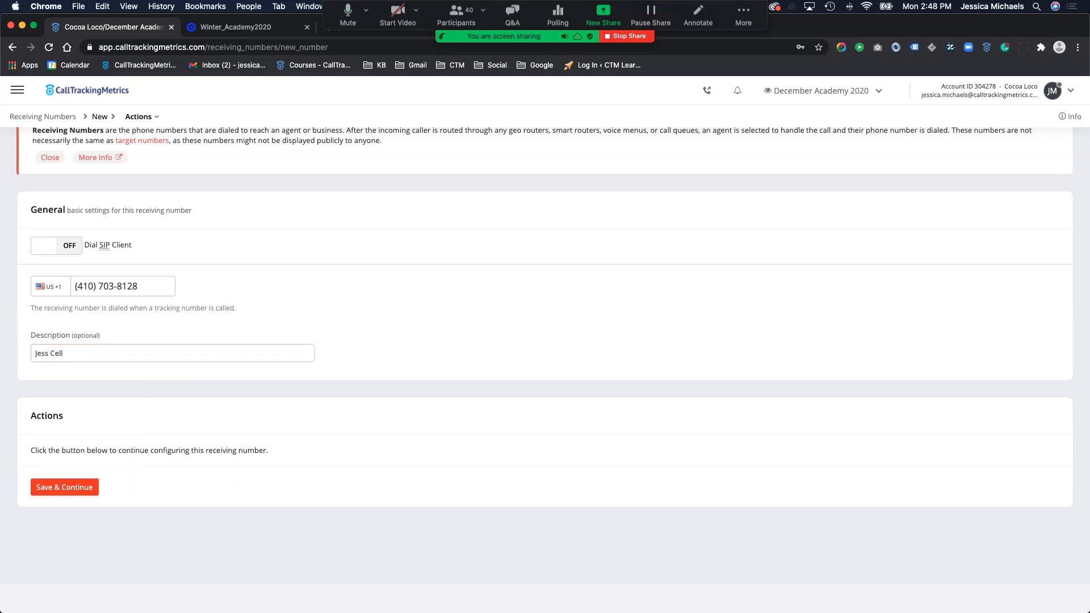
{"action": "scroll", "coordinate": [545, 340], "scroll_direction": "up", "scroll_amount": 1}
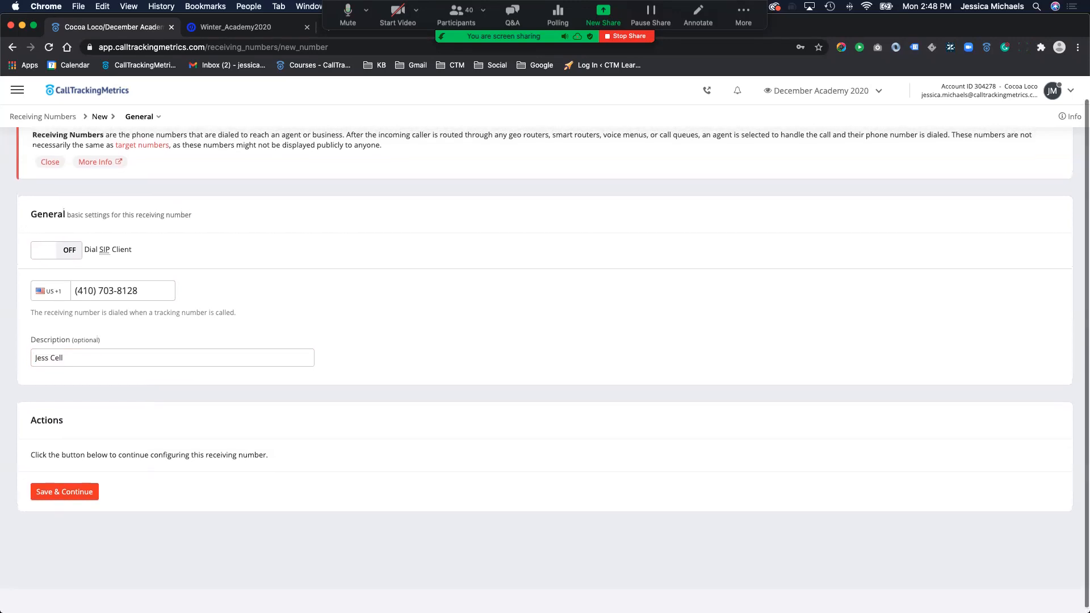
{"action": "scroll", "coordinate": [545, 341], "scroll_direction": "up", "scroll_amount": 1}
{"action": "left_click", "coordinate": [64, 516]}
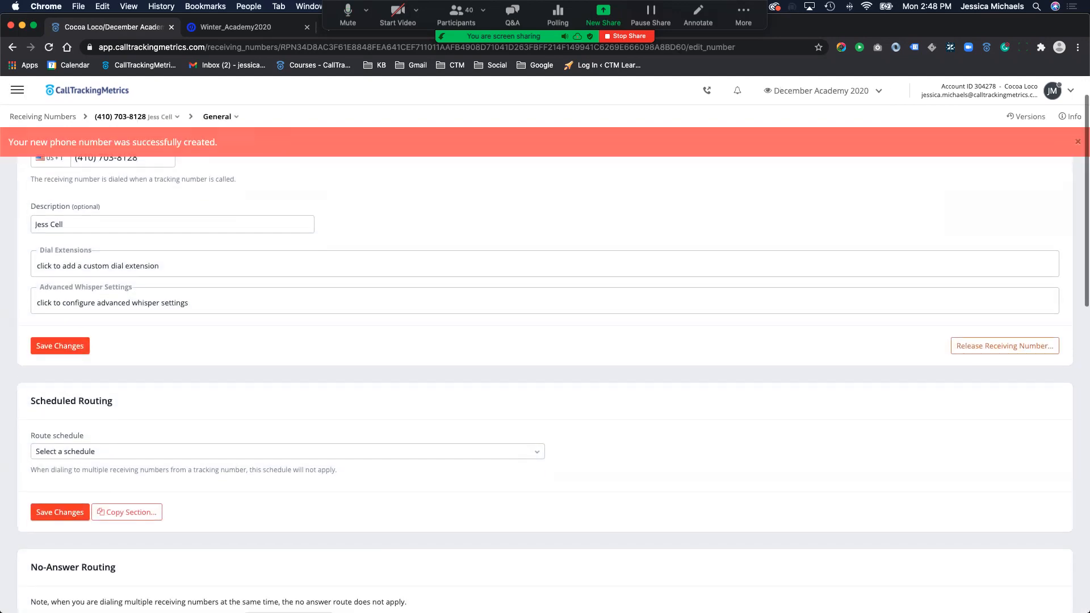
{"action": "left_click", "coordinate": [43, 116]}
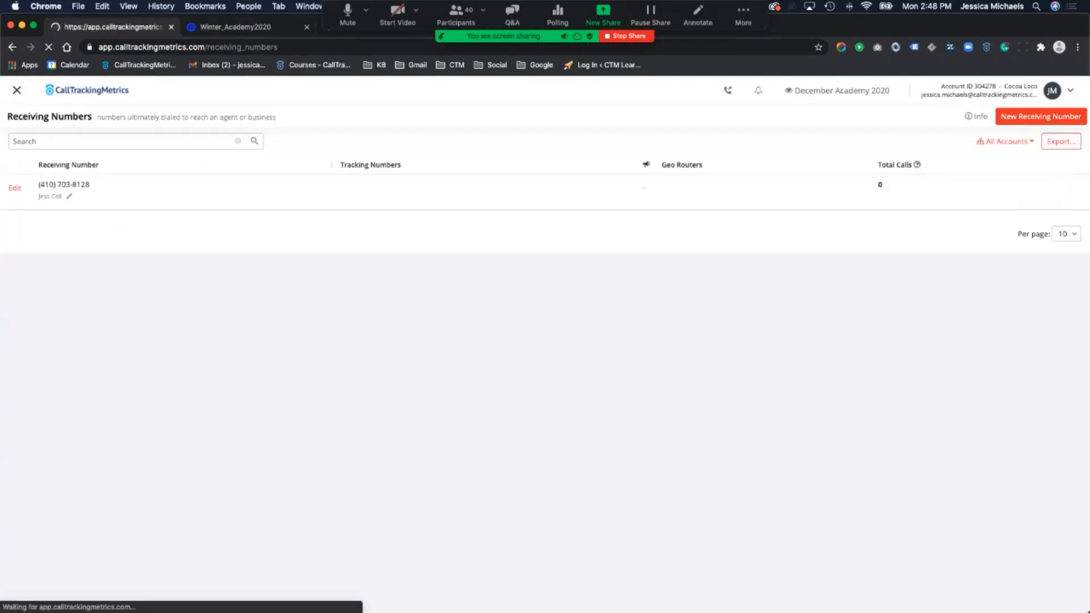
- Start a new tracking source and fill it from the Google Ads preset
{"action": "left_click", "coordinate": [17, 90]}
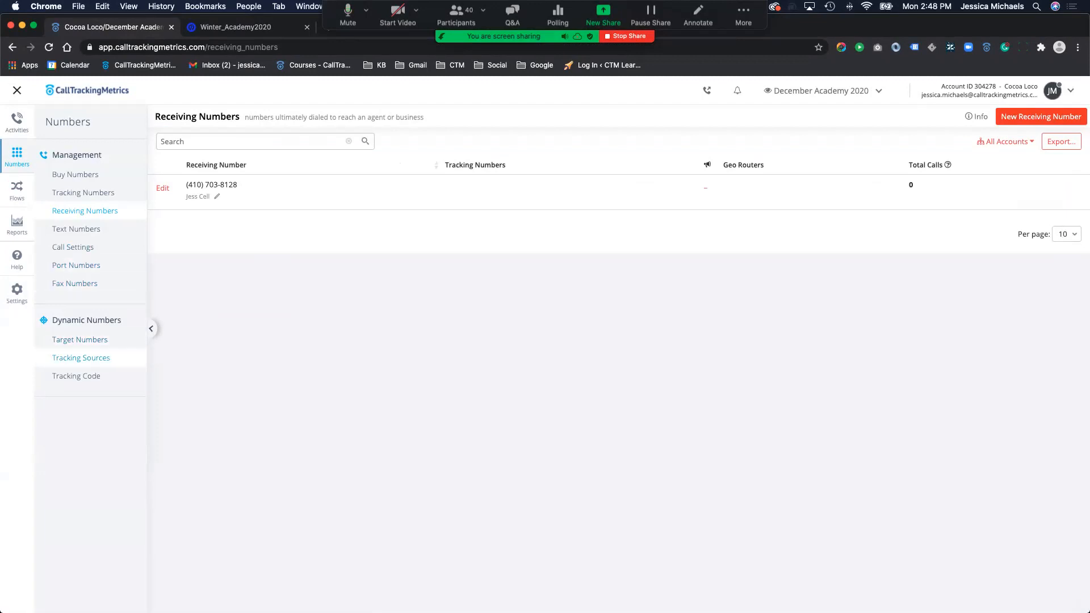
{"action": "left_click", "coordinate": [81, 358]}
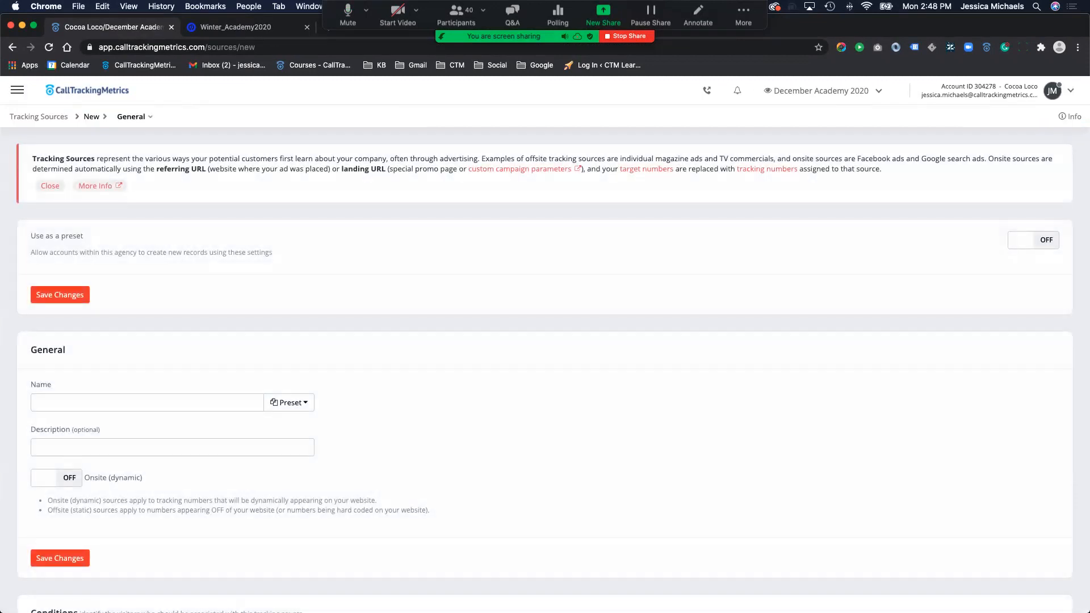
{"action": "scroll", "coordinate": [545, 340], "scroll_direction": "down", "scroll_amount": 5}
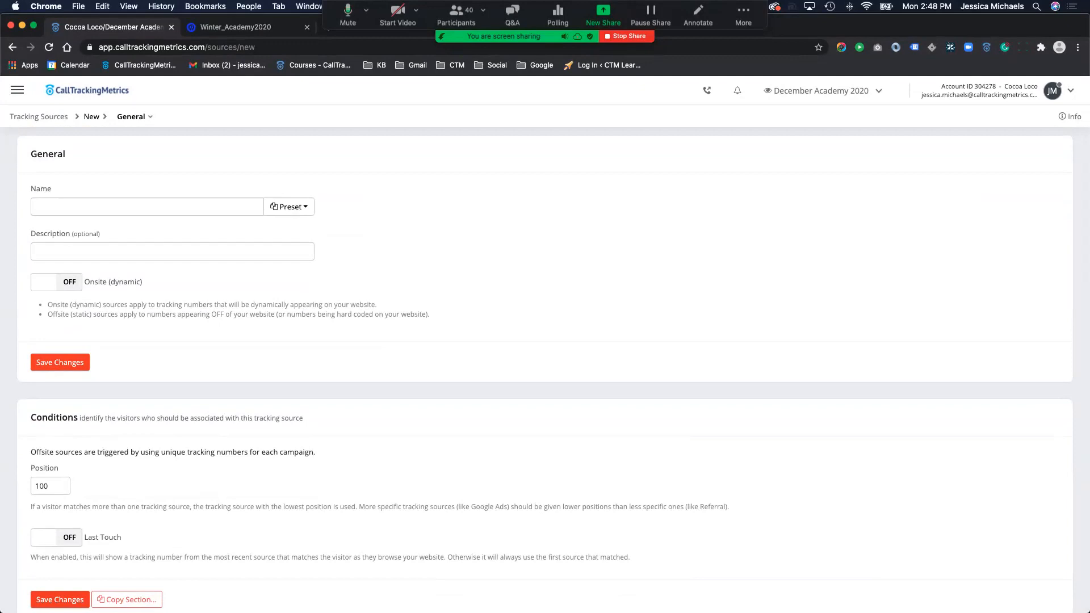
{"action": "left_click", "coordinate": [289, 207]}
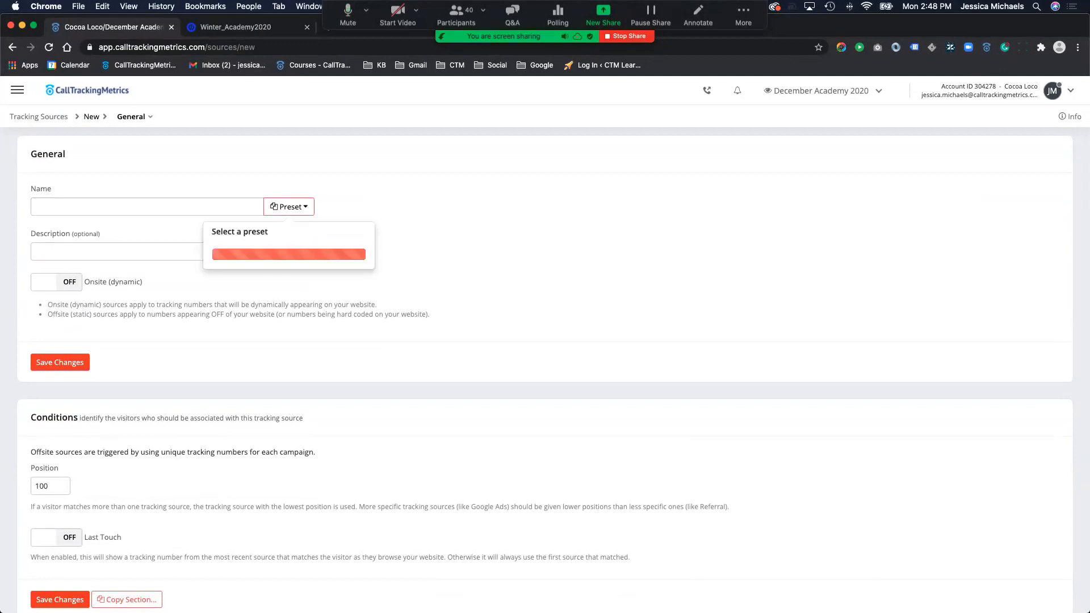
{"action": "scroll", "coordinate": [289, 227], "scroll_direction": "down", "scroll_amount": 2}
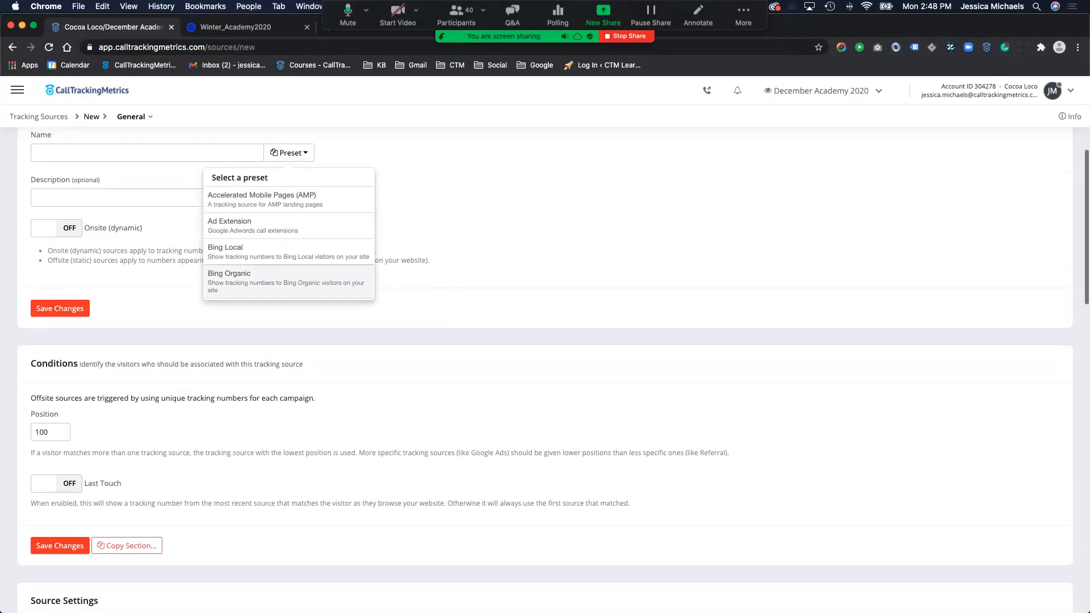
{"action": "scroll", "coordinate": [288, 233], "scroll_direction": "down", "scroll_amount": 6}
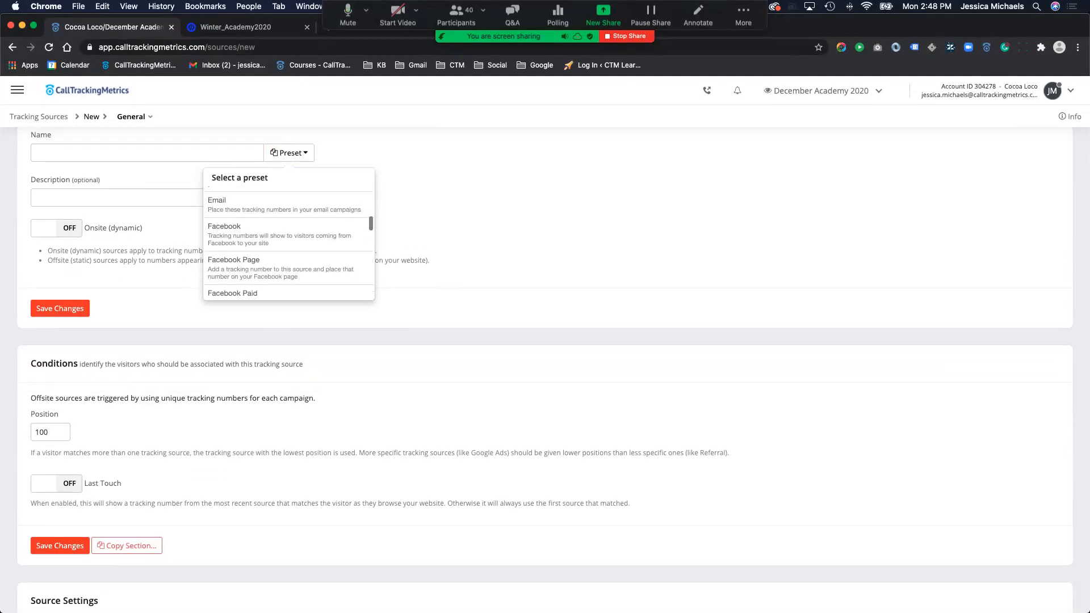
{"action": "left_click", "coordinate": [284, 270]}
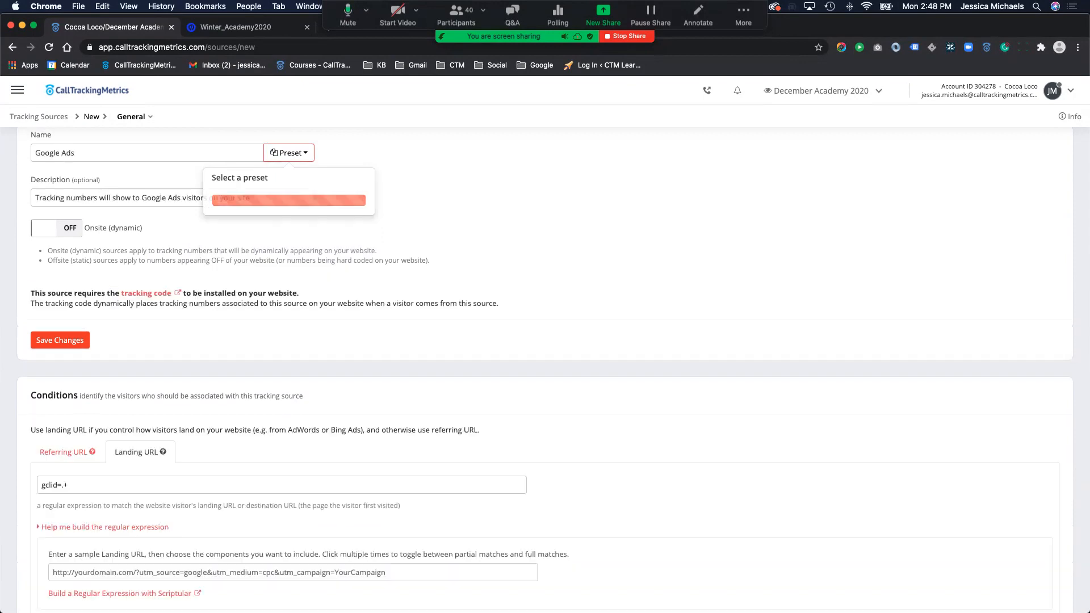
- Review the Google Ads tracking source's settings, save it, and return to the tracking sources list
{"action": "scroll", "coordinate": [284, 227], "scroll_direction": "down", "scroll_amount": 2}
{"action": "scroll", "coordinate": [283, 227], "scroll_direction": "up", "scroll_amount": 3}
{"action": "scroll", "coordinate": [284, 233], "scroll_direction": "up", "scroll_amount": 1}
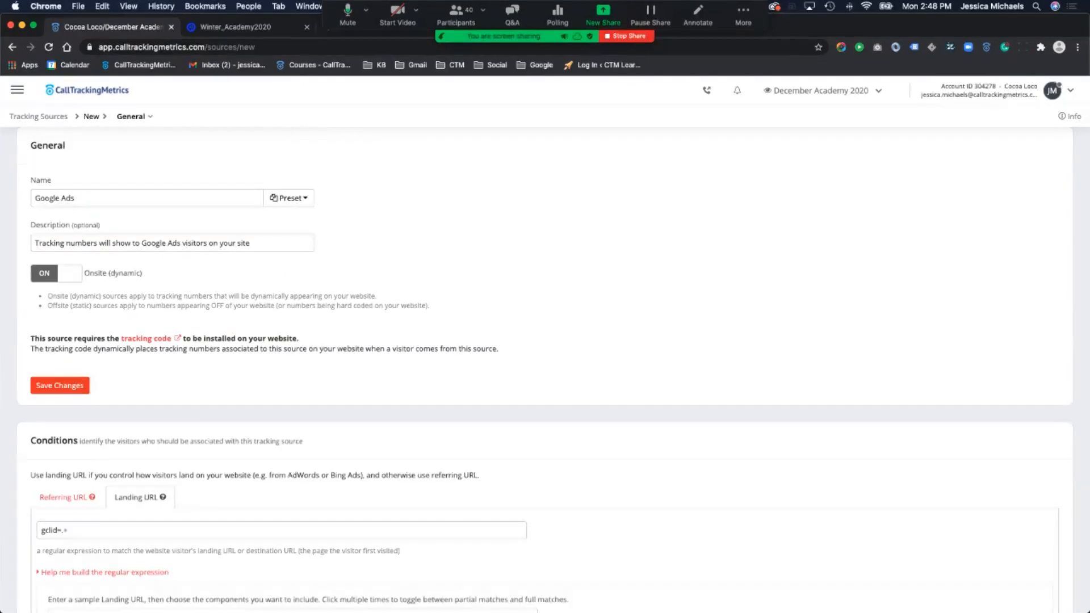
{"action": "left_click", "coordinate": [59, 386]}
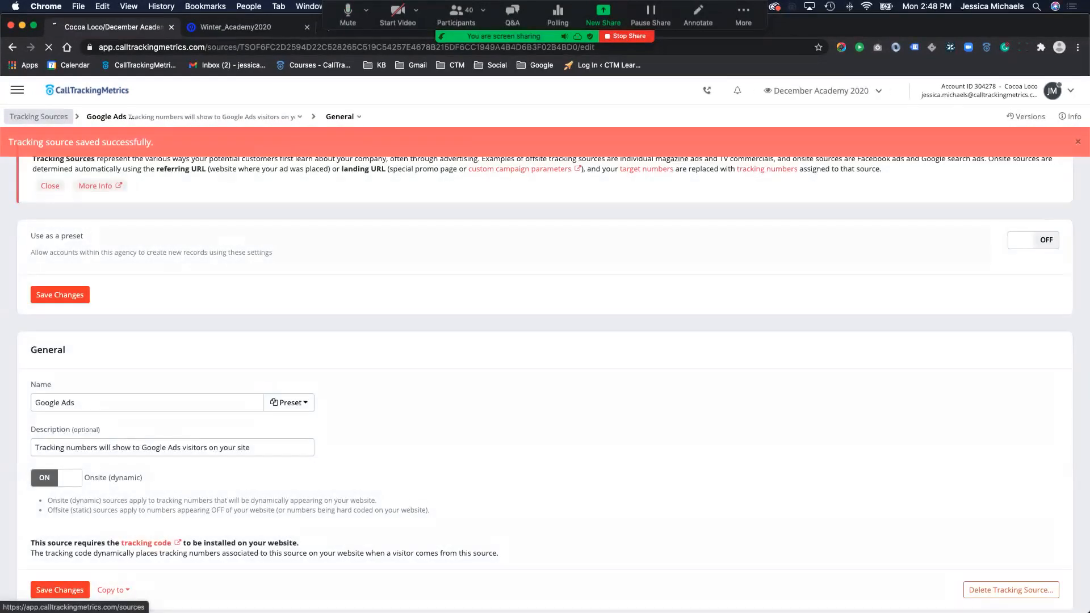
{"action": "left_click", "coordinate": [39, 117]}
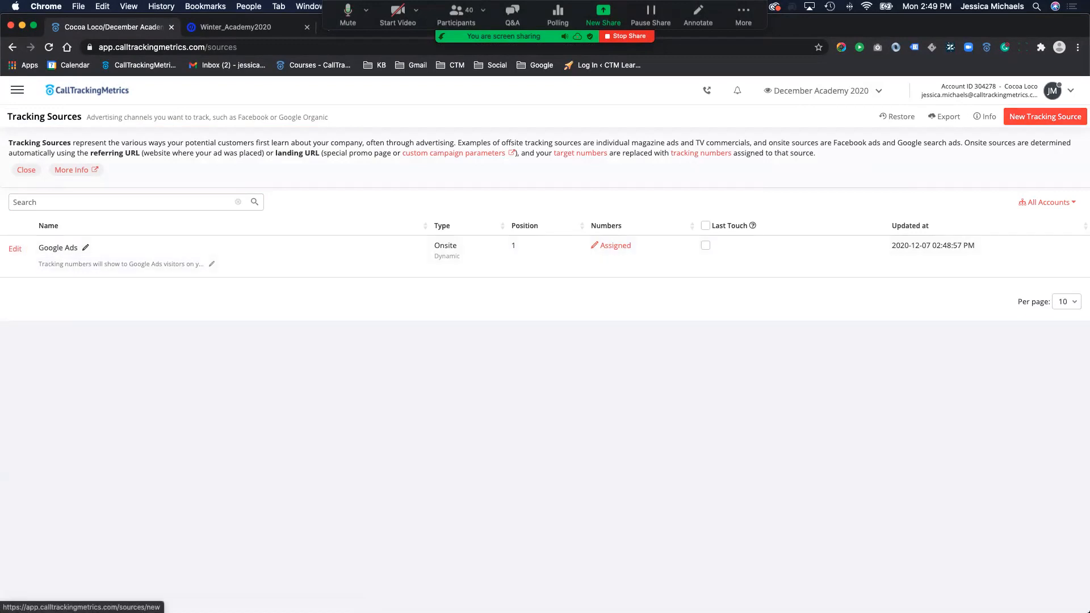
- Start another tracking source and fill it from the Website preset
{"action": "left_click", "coordinate": [1045, 116]}
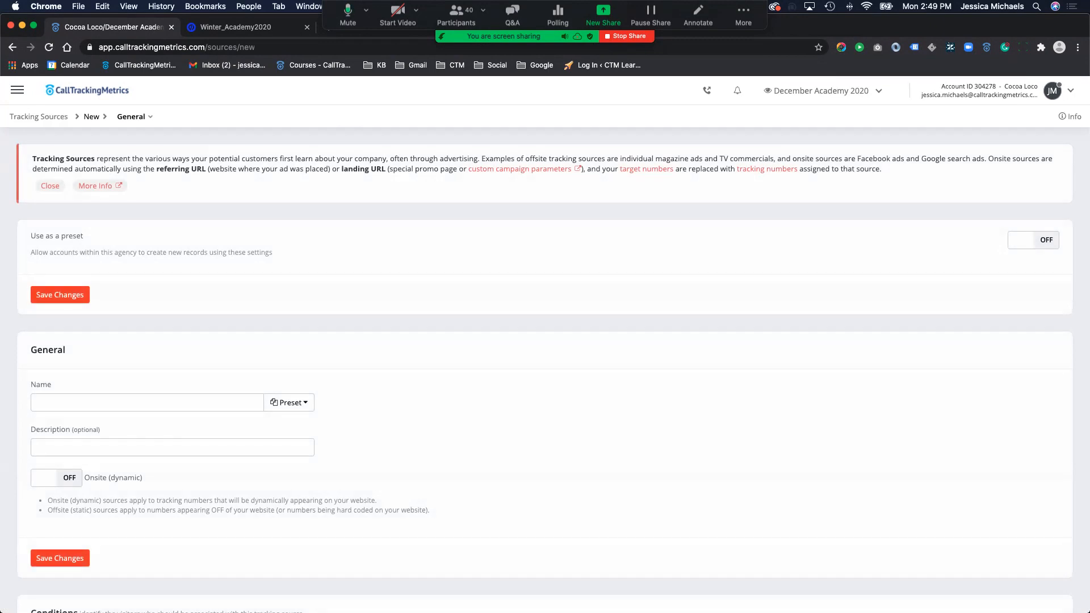
{"action": "left_click", "coordinate": [289, 403]}
{"action": "scroll", "coordinate": [288, 488], "scroll_direction": "down", "scroll_amount": 10}
{"action": "scroll", "coordinate": [289, 488], "scroll_direction": "down", "scroll_amount": 10}
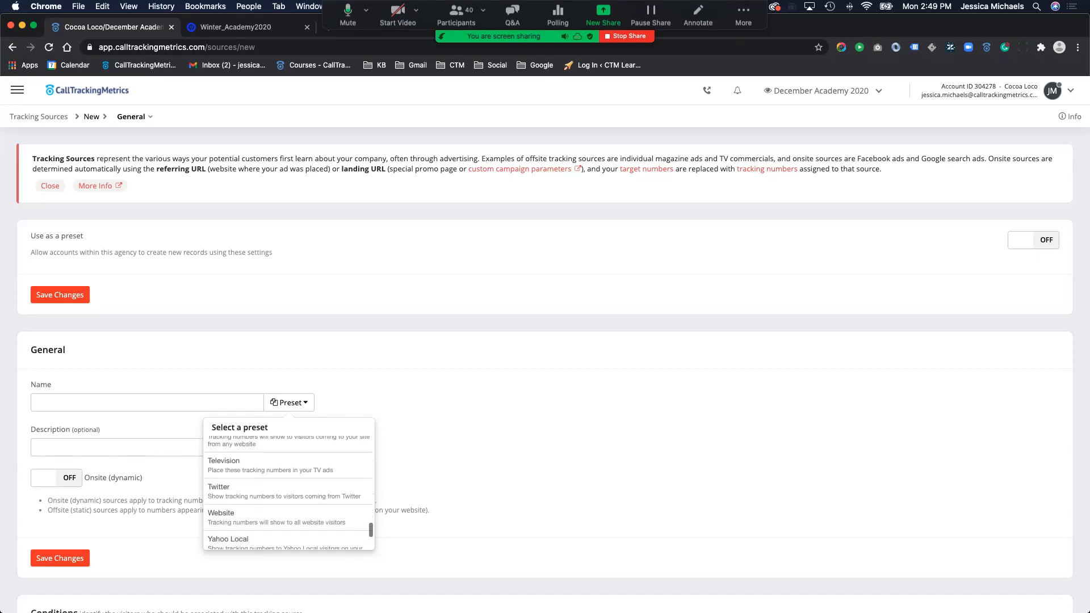
{"action": "left_click", "coordinate": [272, 516]}
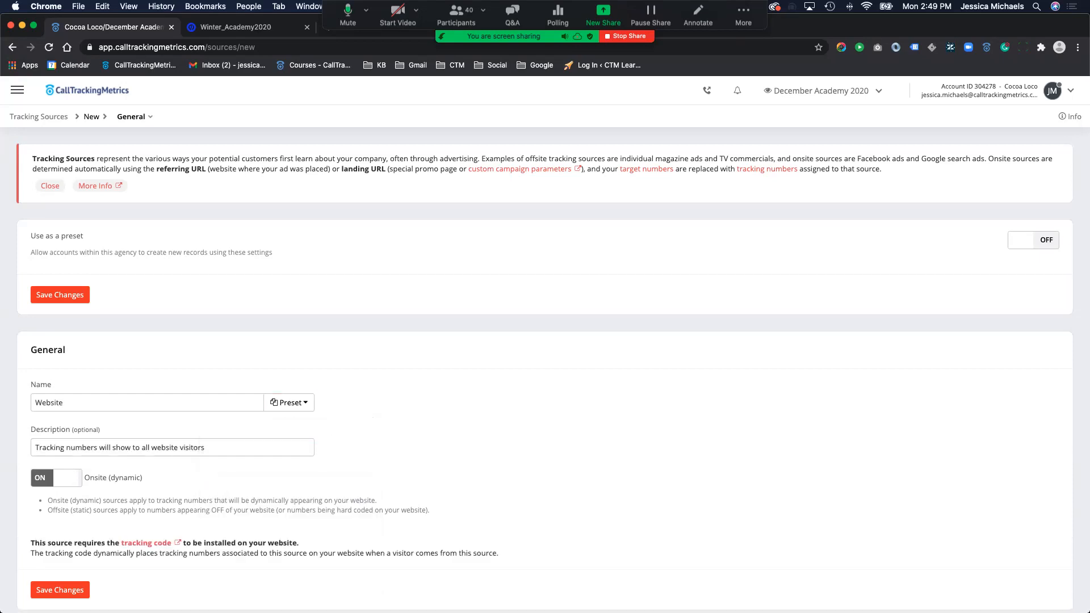
- Review the Website source's landing URL, referring URL and position conditions, and save the tracking source
{"action": "scroll", "coordinate": [552, 344], "scroll_direction": "down", "scroll_amount": 6}
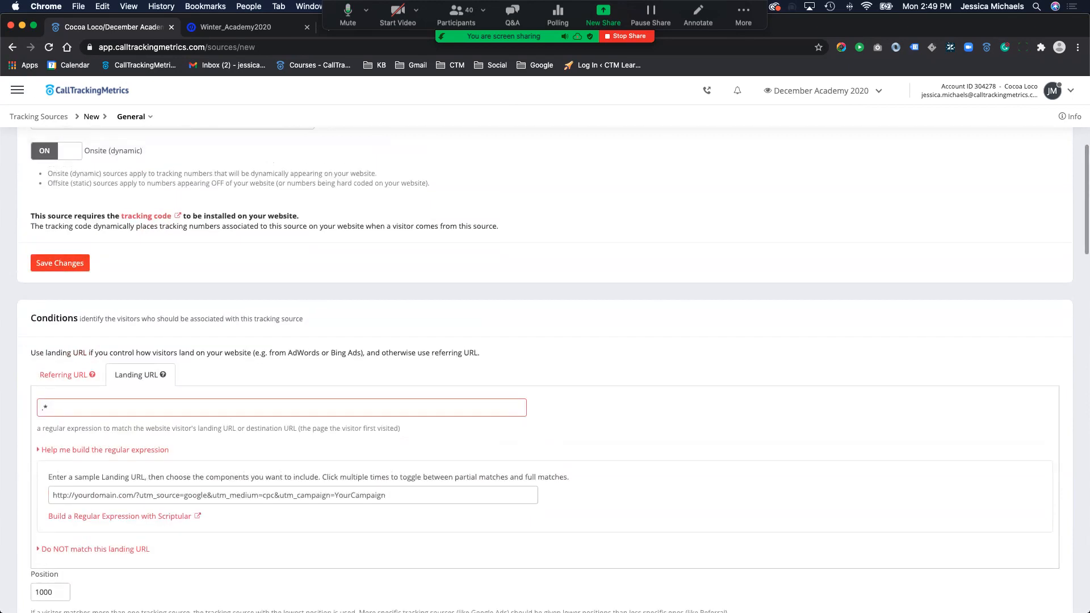
{"action": "left_click", "coordinate": [67, 375]}
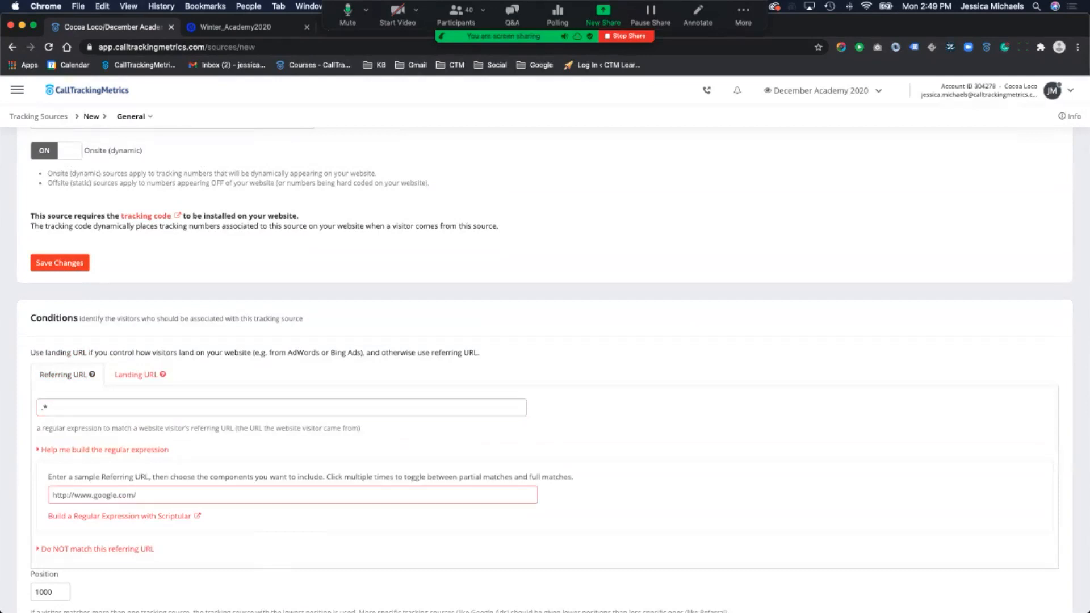
{"action": "scroll", "coordinate": [545, 369], "scroll_direction": "down", "scroll_amount": 2}
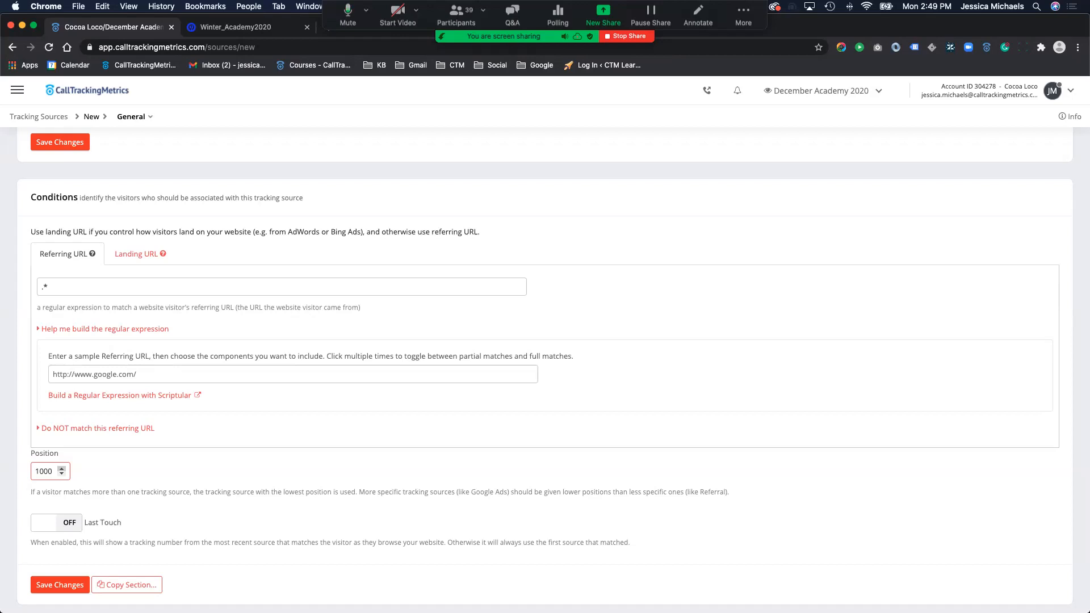
{"action": "scroll", "coordinate": [545, 373], "scroll_direction": "up", "scroll_amount": 5}
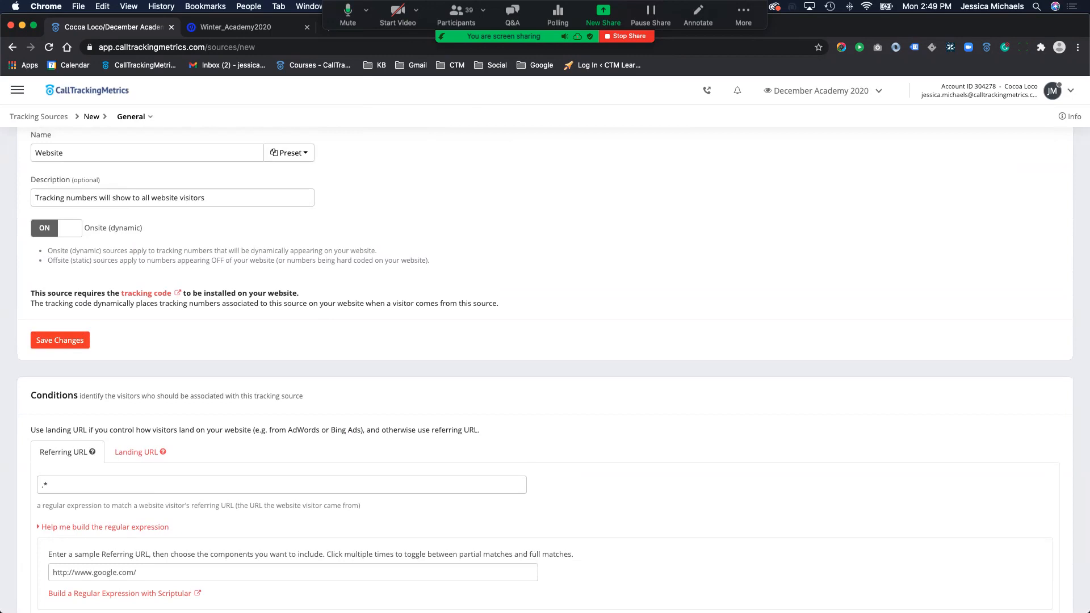
{"action": "scroll", "coordinate": [545, 370], "scroll_direction": "up", "scroll_amount": 3}
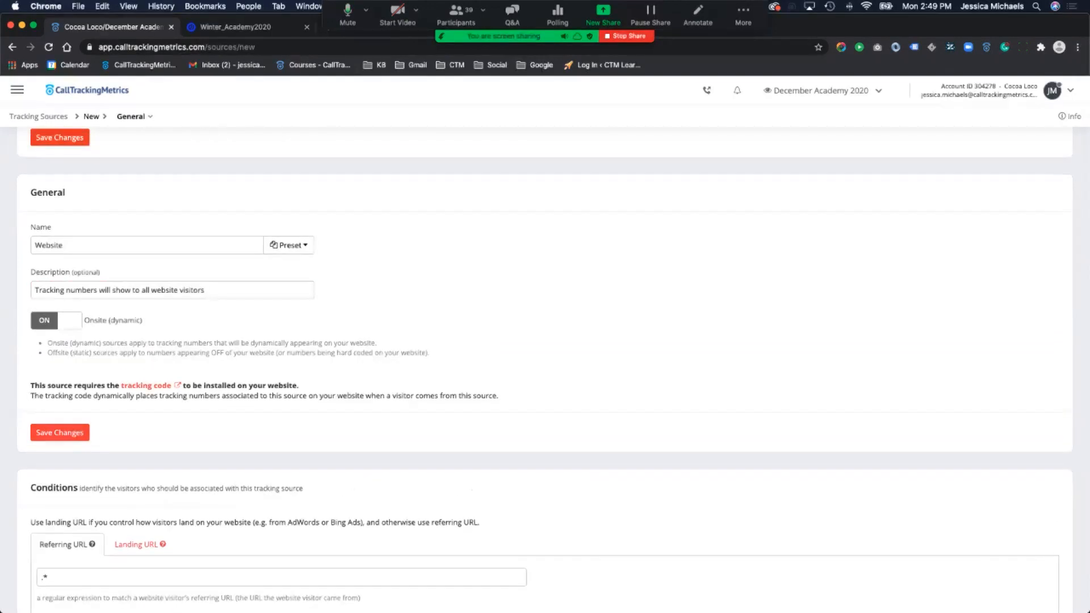
{"action": "left_click", "coordinate": [59, 138]}
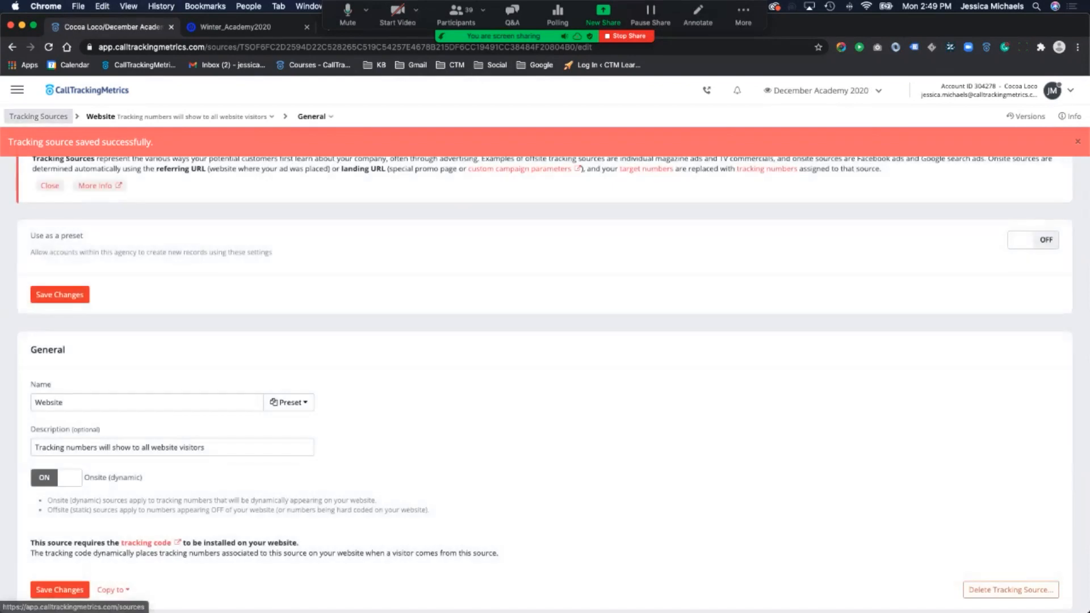
- Return to the tracking sources list, and from there open the page for buying tracking numbers
{"action": "left_click", "coordinate": [38, 116]}
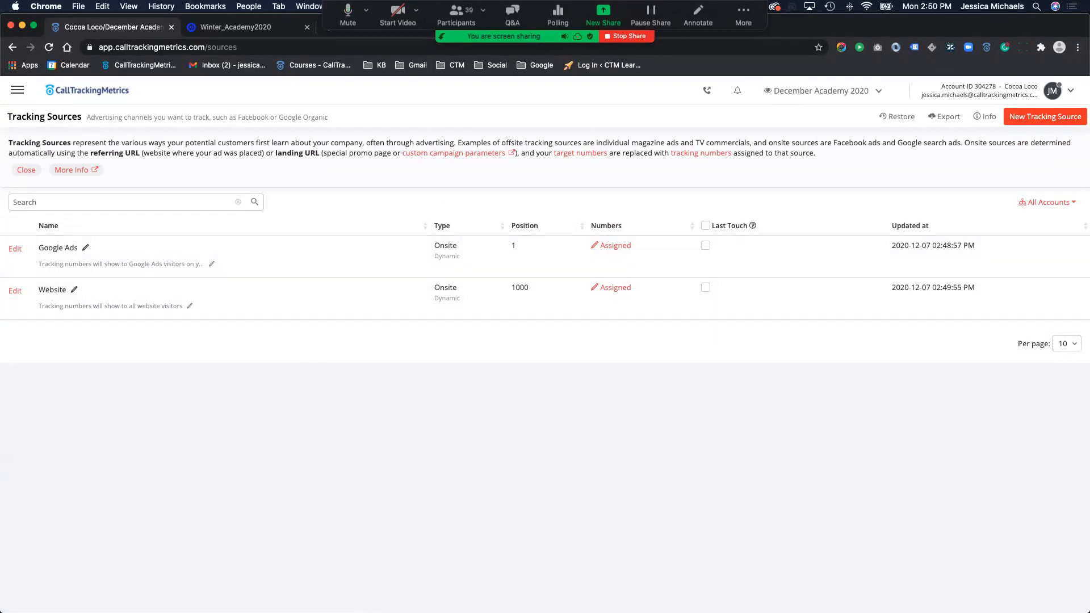
{"action": "left_click", "coordinate": [17, 90]}
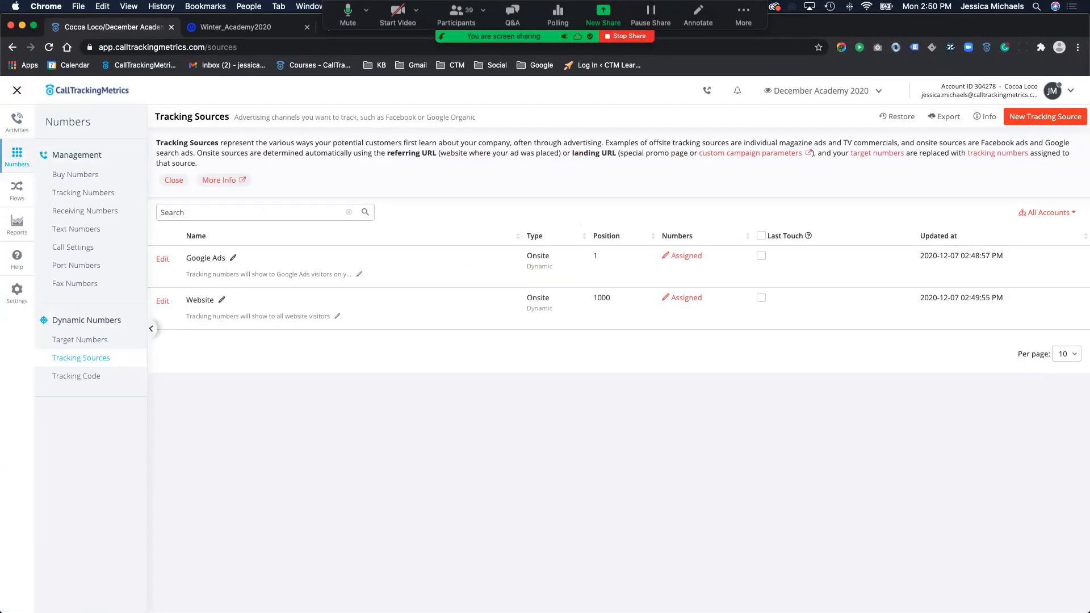
{"action": "left_click", "coordinate": [75, 174]}
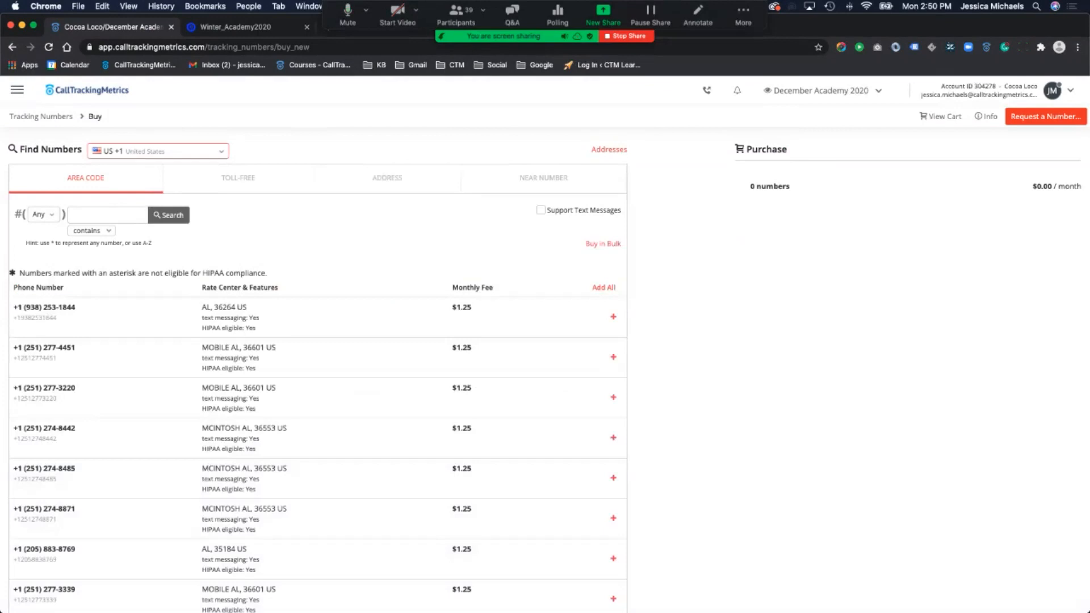
- Look through the countries in which tracking numbers can be bought, leaving United States selected
{"action": "left_click", "coordinate": [158, 151]}
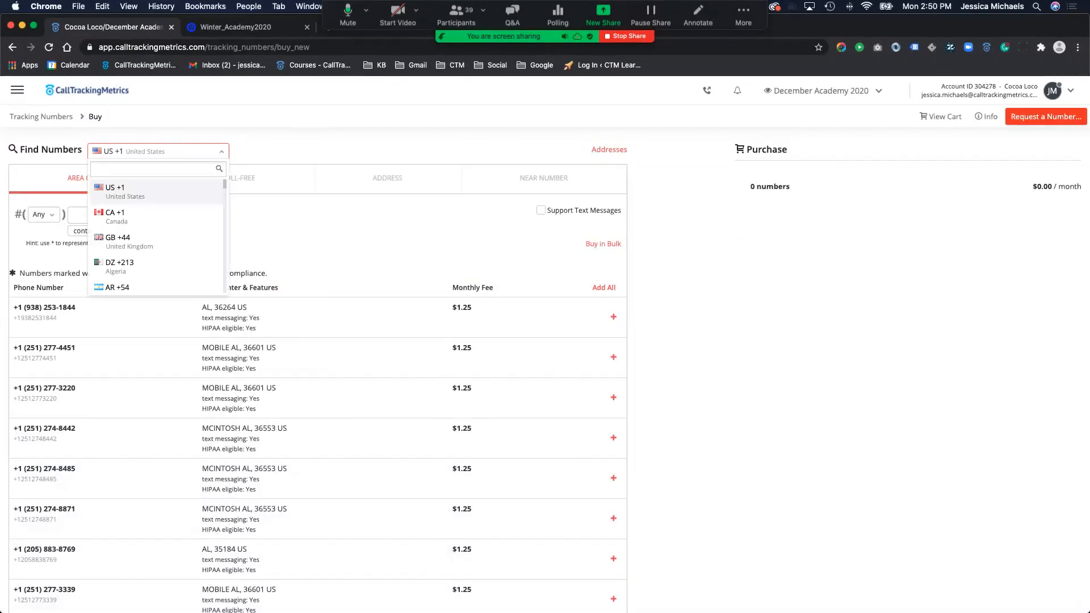
{"action": "scroll", "coordinate": [156, 236], "scroll_direction": "down", "scroll_amount": 5}
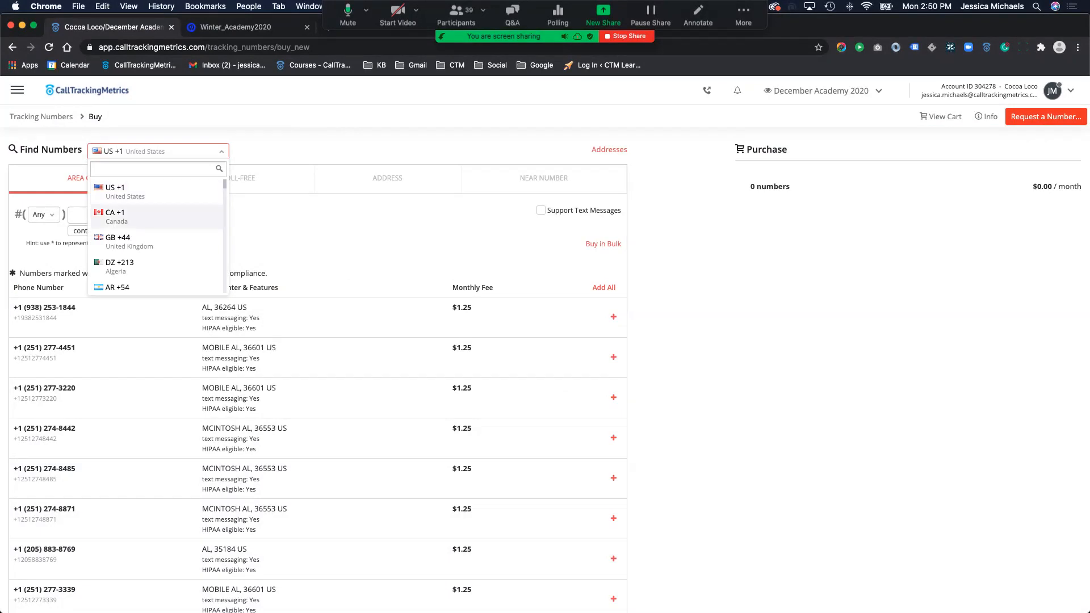
{"action": "scroll", "coordinate": [156, 236], "scroll_direction": "down", "scroll_amount": 5}
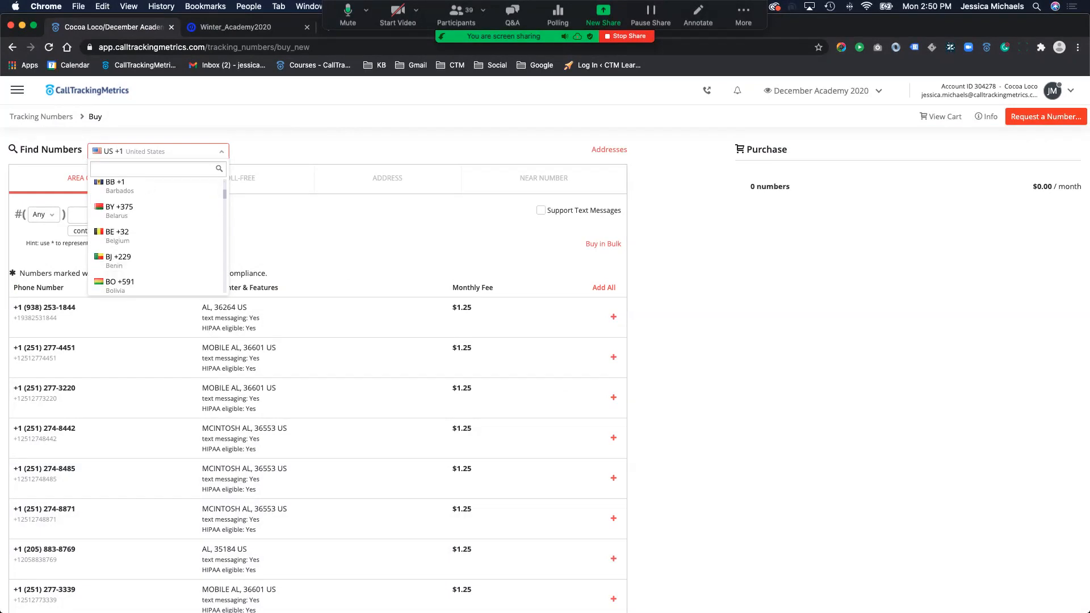
{"action": "scroll", "coordinate": [157, 236], "scroll_direction": "up", "scroll_amount": 10}
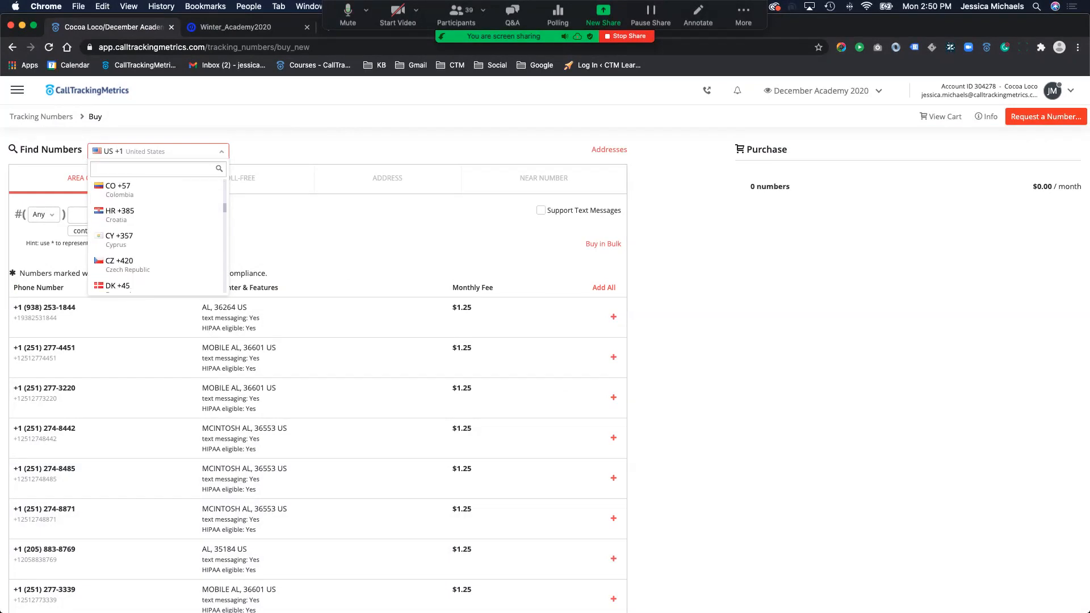
{"action": "key", "text": "Escape"}
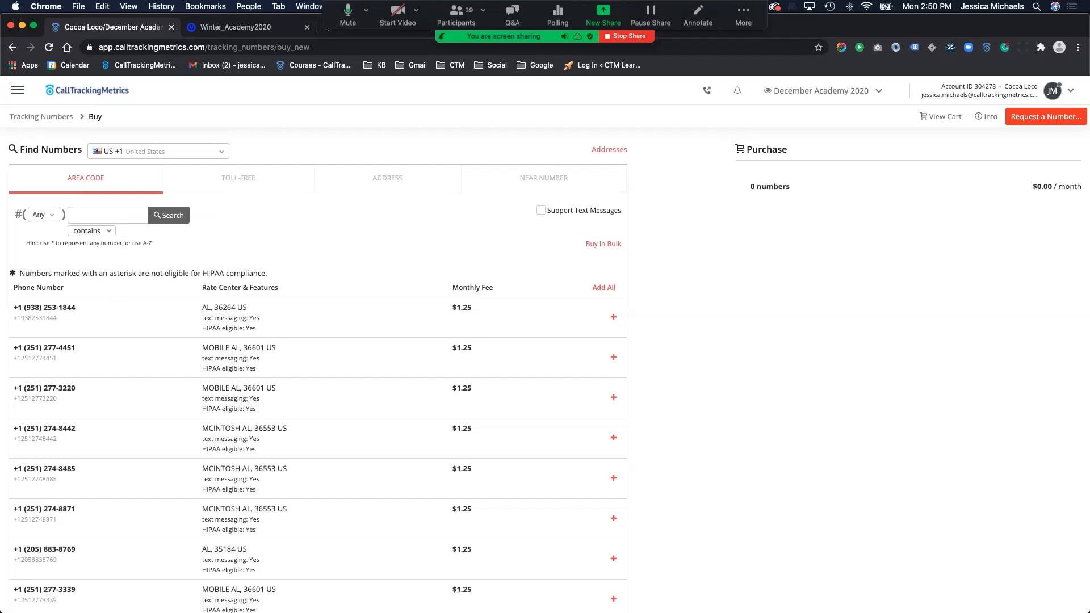
- Search for available local numbers in Maryland's 410 area code
{"action": "scroll", "coordinate": [318, 369], "scroll_direction": "down", "scroll_amount": 1}
{"action": "scroll", "coordinate": [318, 369], "scroll_direction": "down", "scroll_amount": 1}
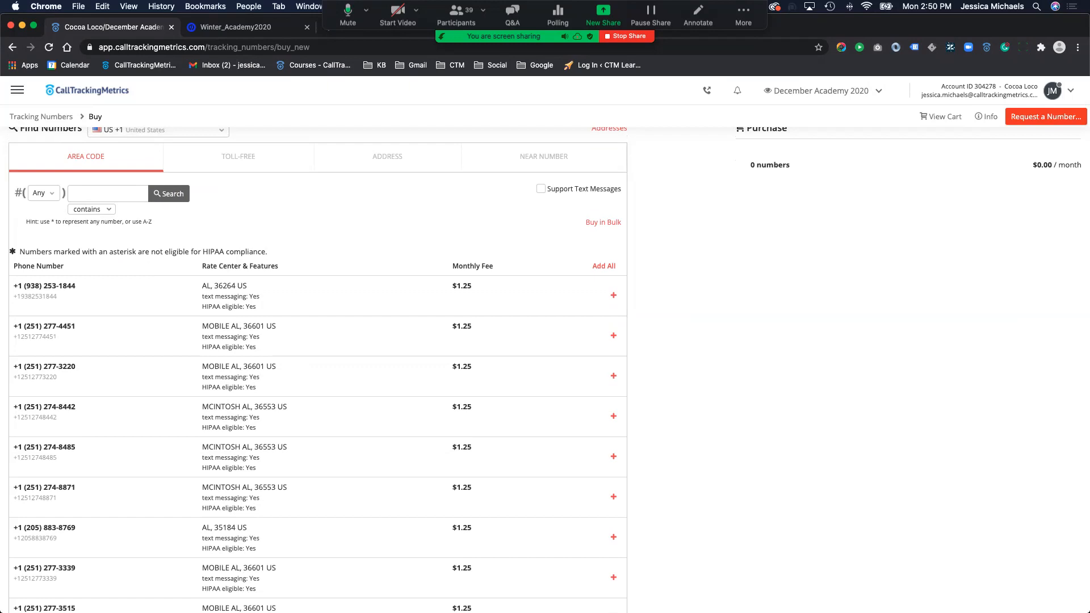
{"action": "left_click", "coordinate": [43, 193]}
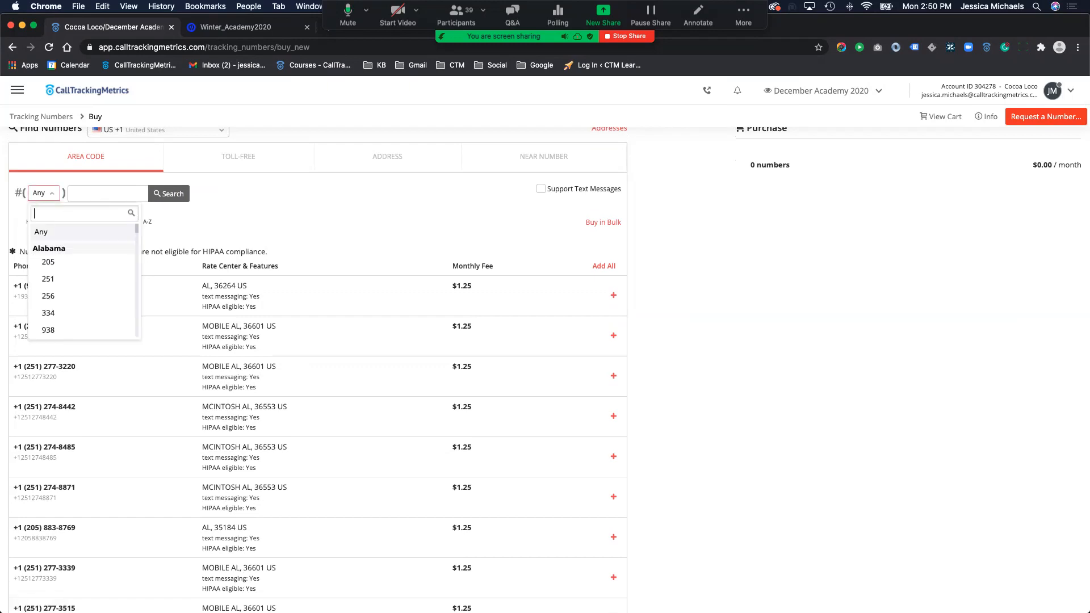
{"action": "type", "text": "410"}
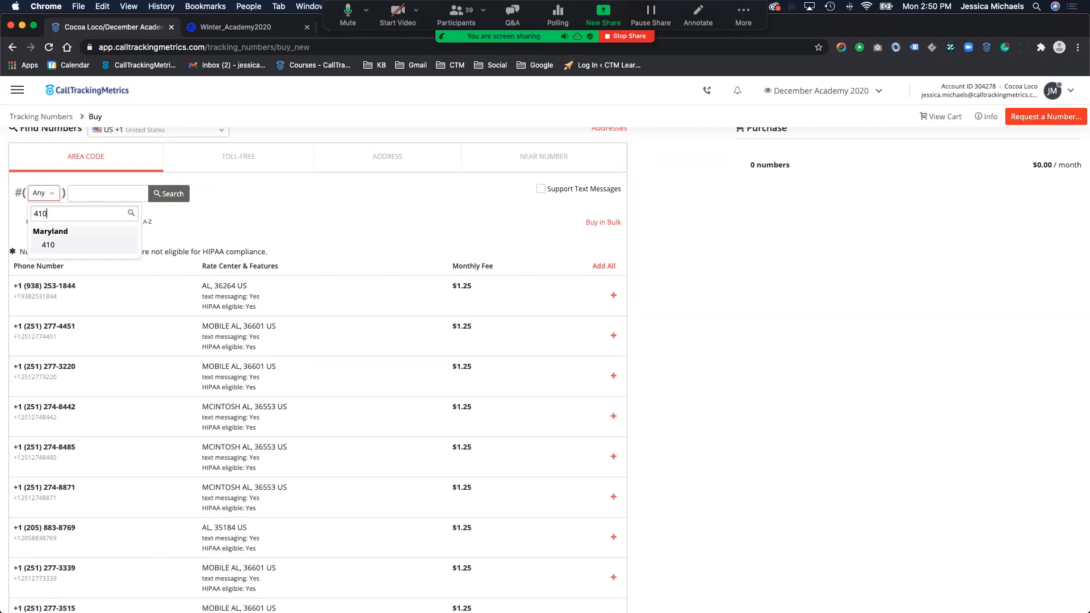
{"action": "key", "text": "Return"}
{"action": "key", "text": "Return"}
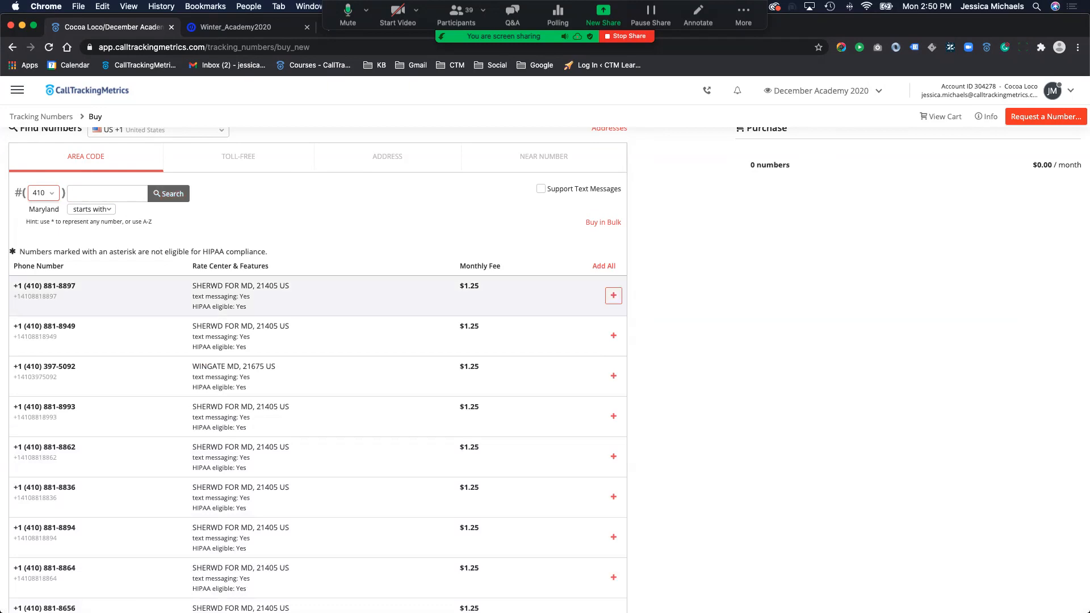
- Browse to the third page of 410 results and add the fifth listed number to the purchase cart
{"action": "scroll", "coordinate": [614, 455], "scroll_direction": "down", "scroll_amount": 3}
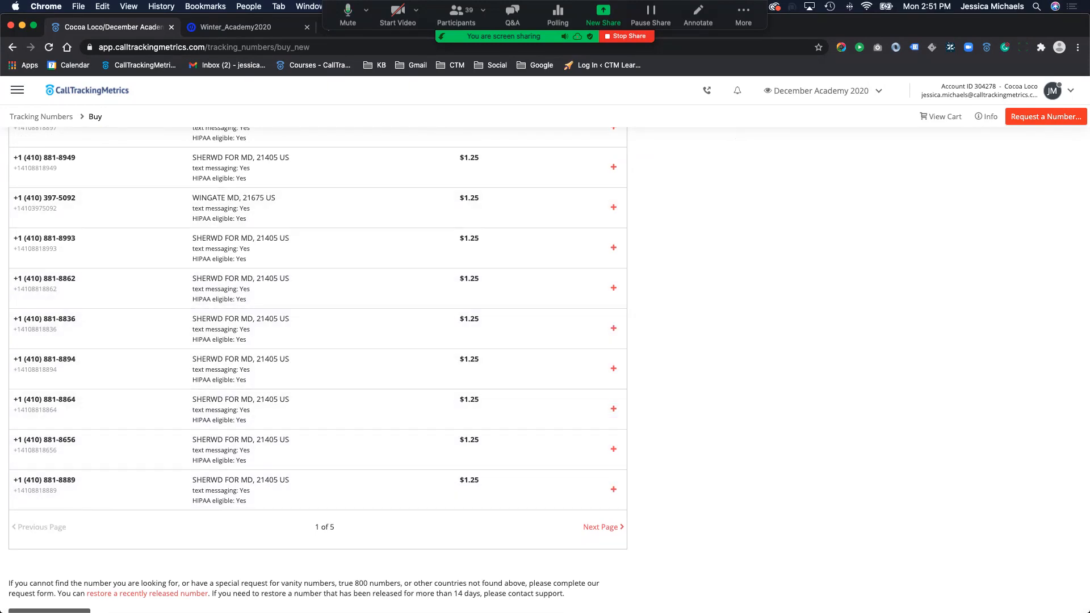
{"action": "left_click", "coordinate": [603, 527]}
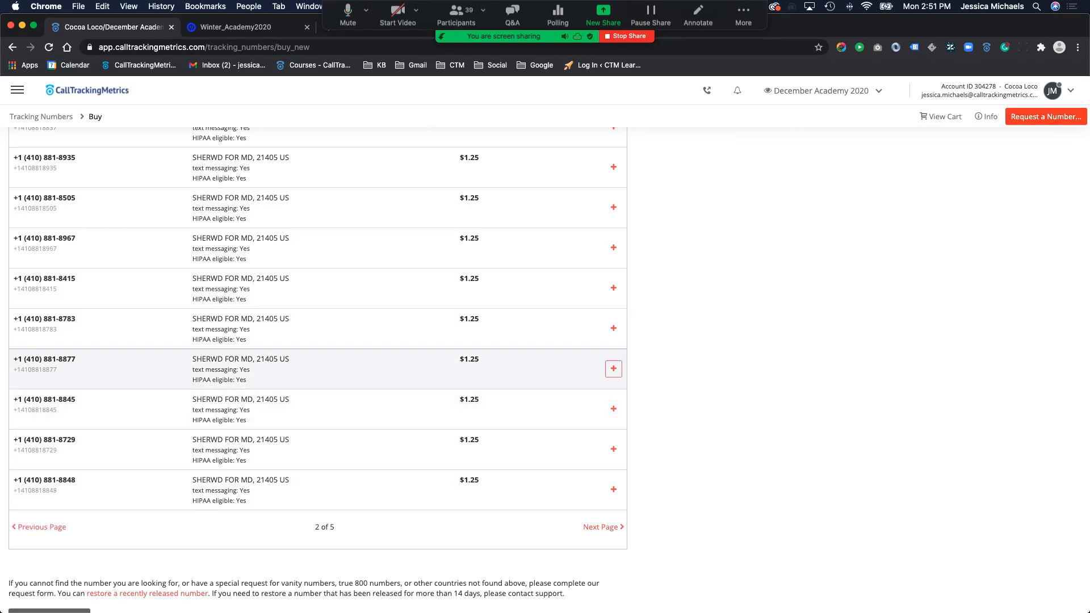
{"action": "scroll", "coordinate": [613, 398], "scroll_direction": "up", "scroll_amount": 3}
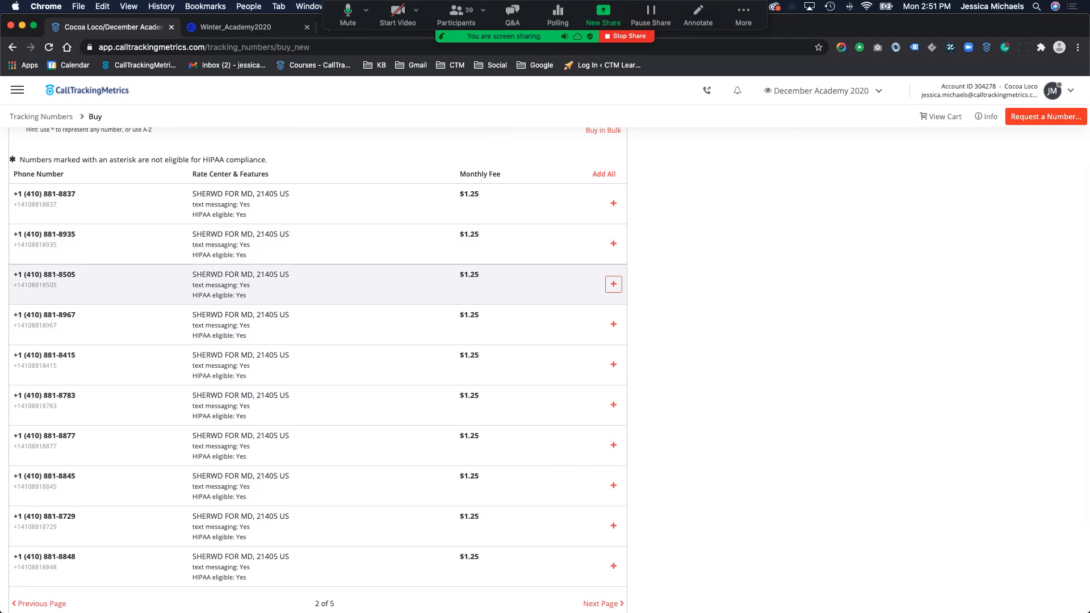
{"action": "scroll", "coordinate": [614, 526], "scroll_direction": "down", "scroll_amount": 3}
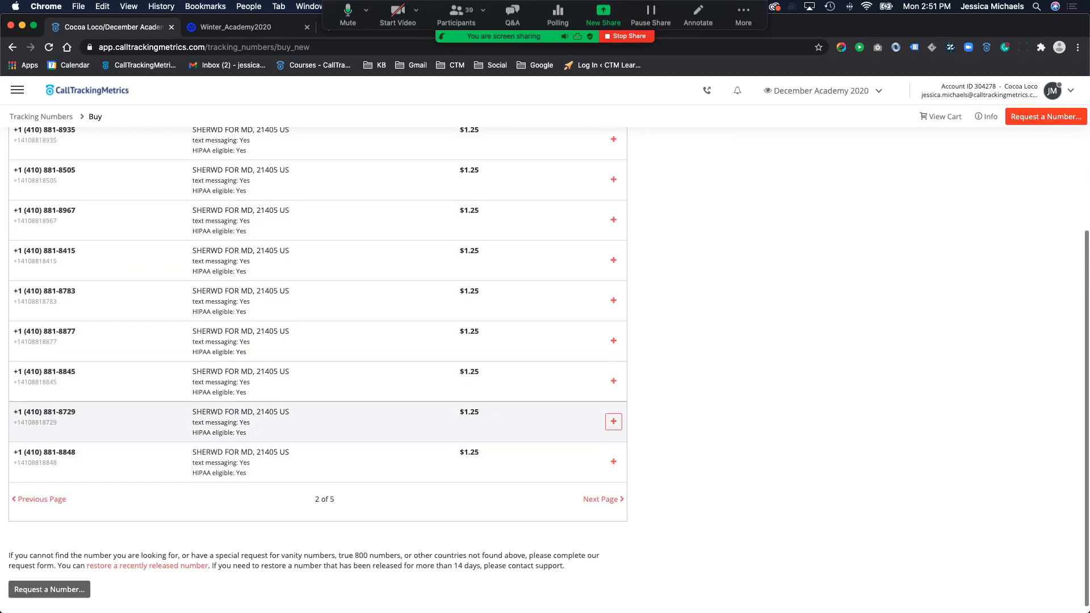
{"action": "left_click", "coordinate": [603, 499]}
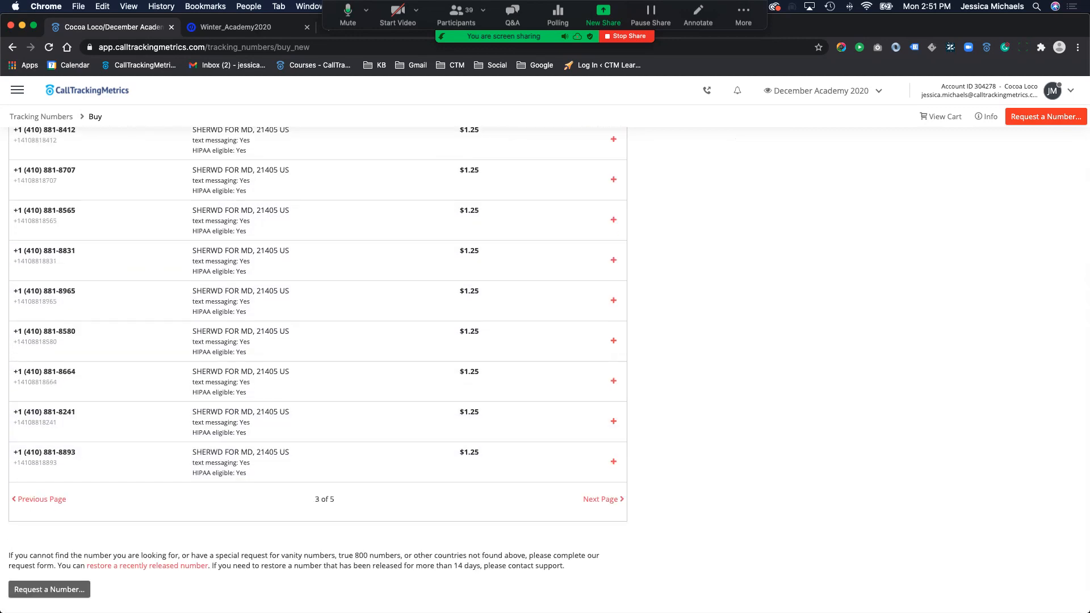
{"action": "scroll", "coordinate": [613, 262], "scroll_direction": "up", "scroll_amount": 2}
{"action": "scroll", "coordinate": [613, 236], "scroll_direction": "up", "scroll_amount": 1}
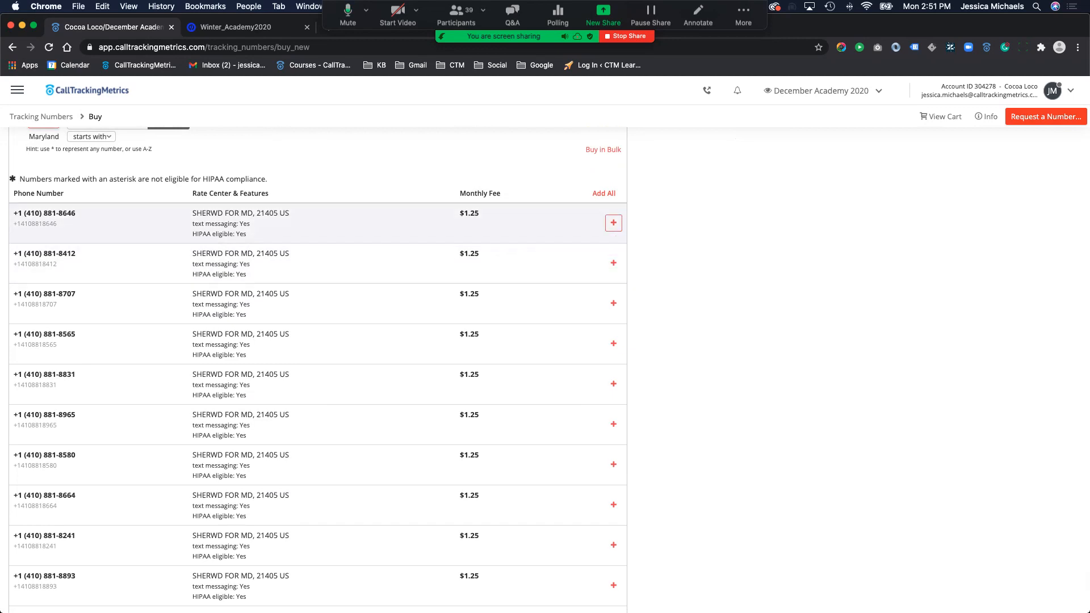
{"action": "scroll", "coordinate": [317, 364], "scroll_direction": "up", "scroll_amount": 3}
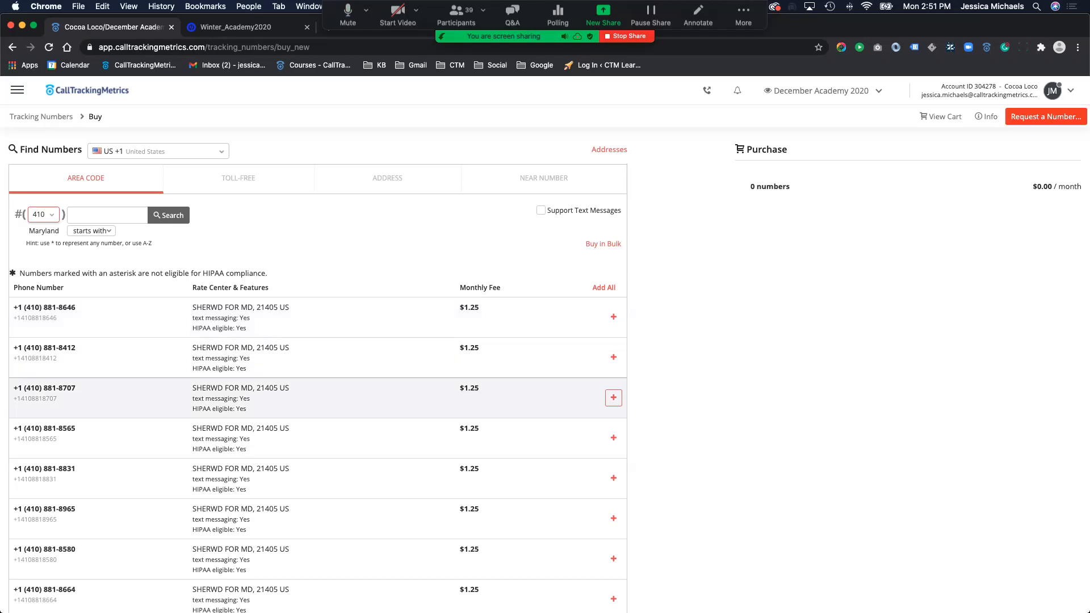
{"action": "scroll", "coordinate": [613, 397], "scroll_direction": "down", "scroll_amount": 3}
{"action": "left_click", "coordinate": [613, 406]}
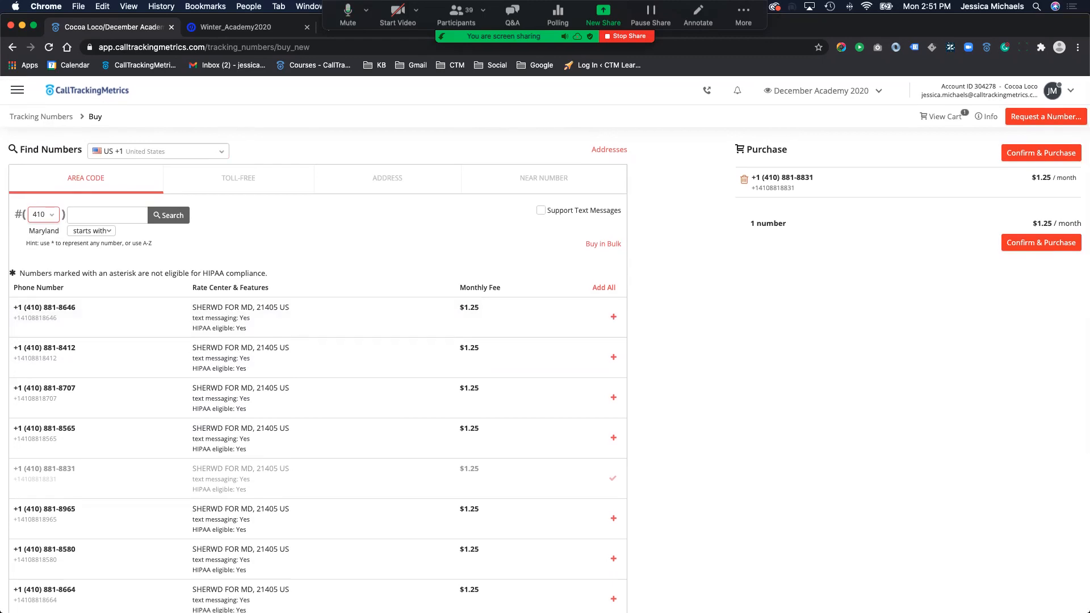
- Look over the available toll-free numbers and narrow the search to the 877 prefix
{"action": "left_click", "coordinate": [239, 179]}
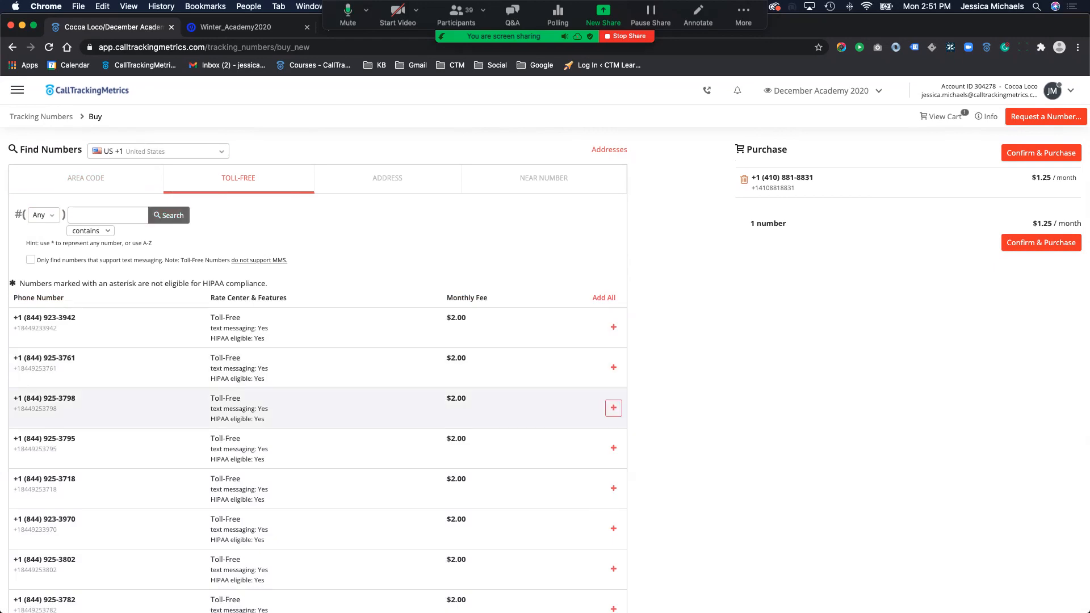
{"action": "scroll", "coordinate": [612, 369], "scroll_direction": "down", "scroll_amount": 7}
{"action": "scroll", "coordinate": [613, 499], "scroll_direction": "up", "scroll_amount": 5}
{"action": "scroll", "coordinate": [613, 499], "scroll_direction": "up", "scroll_amount": 3}
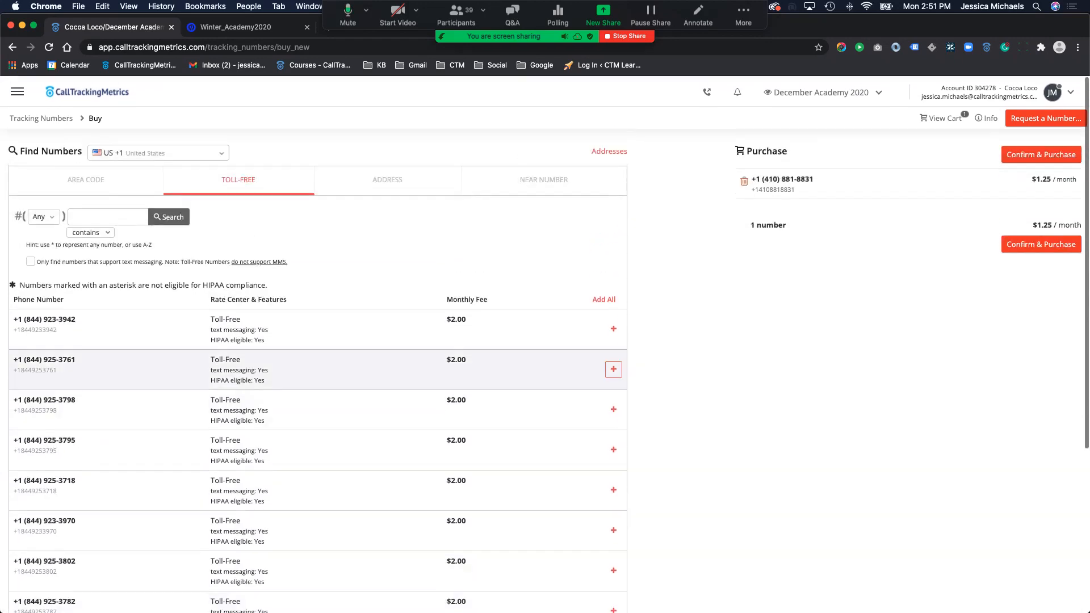
{"action": "left_click", "coordinate": [43, 215]}
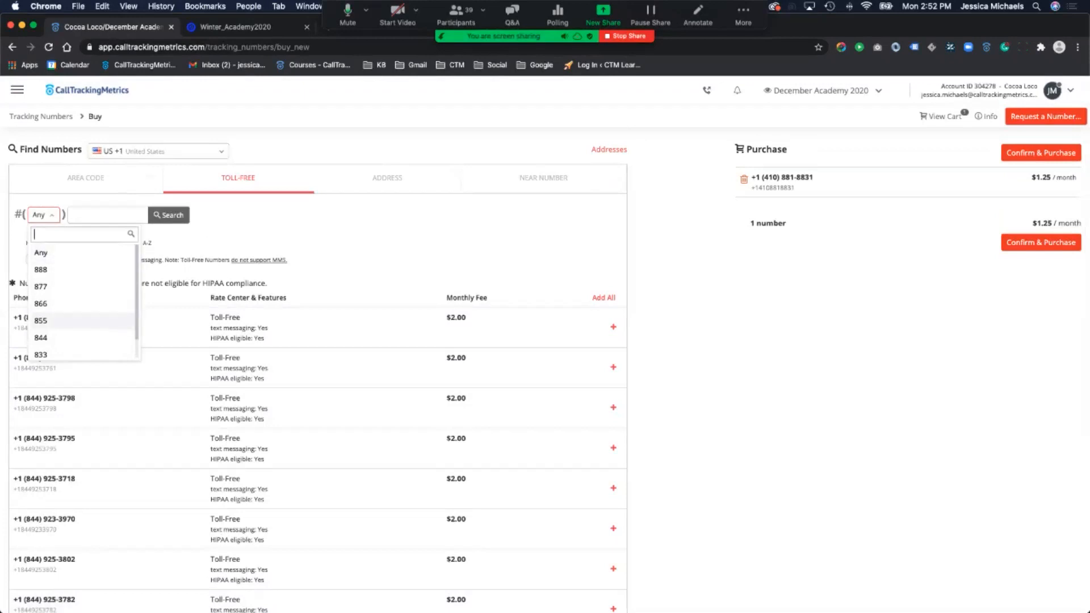
{"action": "scroll", "coordinate": [82, 301], "scroll_direction": "down", "scroll_amount": 1}
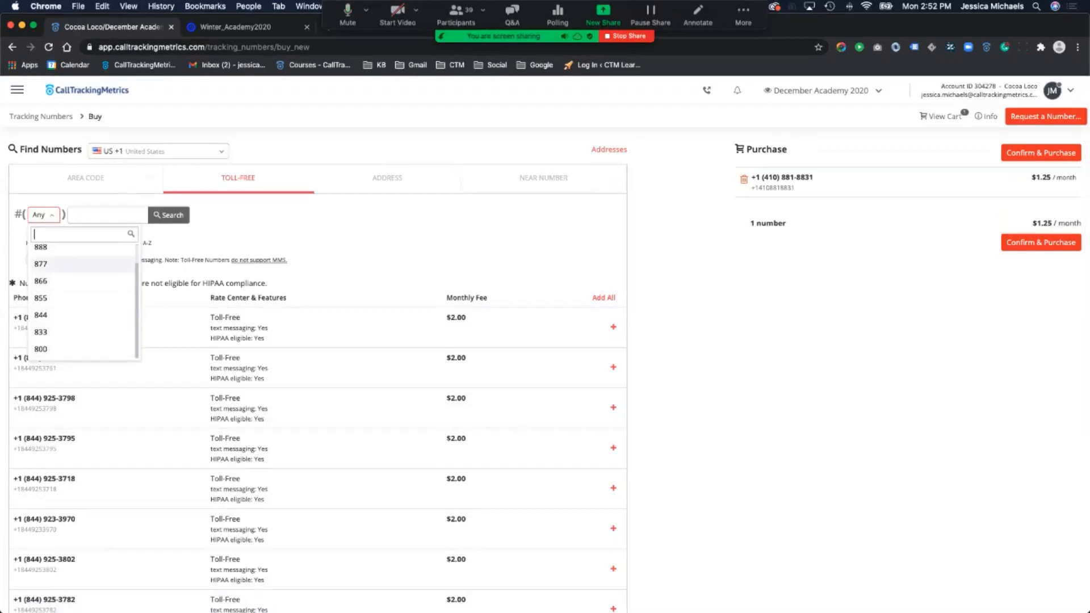
{"action": "left_click", "coordinate": [57, 264]}
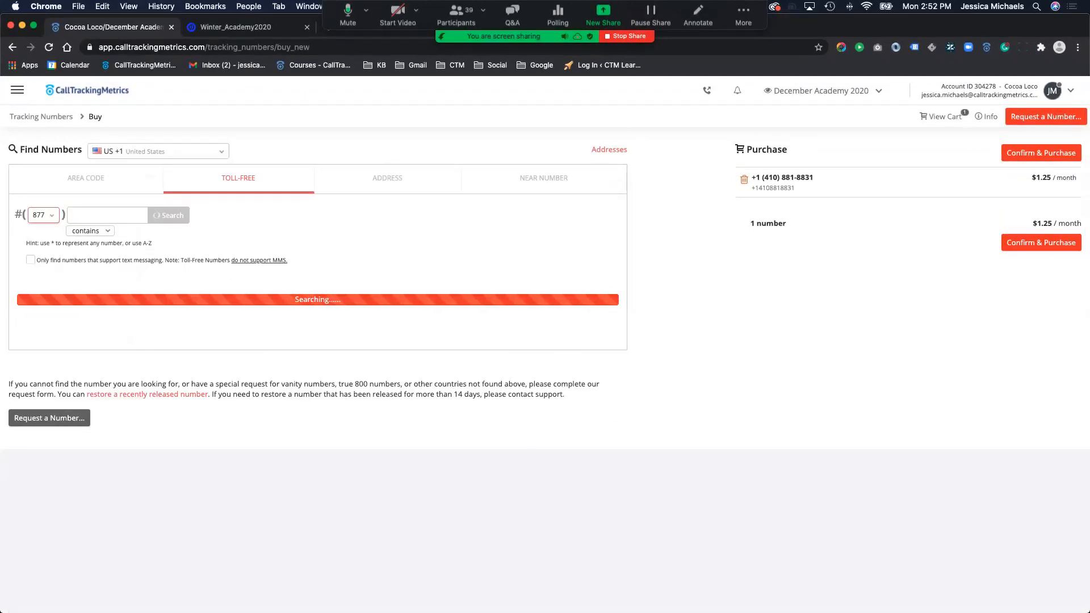
- Examine the 877 results and the HIPAA eligibility note on the second, asterisk-marked number
{"action": "scroll", "coordinate": [613, 407], "scroll_direction": "down", "scroll_amount": 5}
{"action": "scroll", "coordinate": [613, 405], "scroll_direction": "up", "scroll_amount": 2}
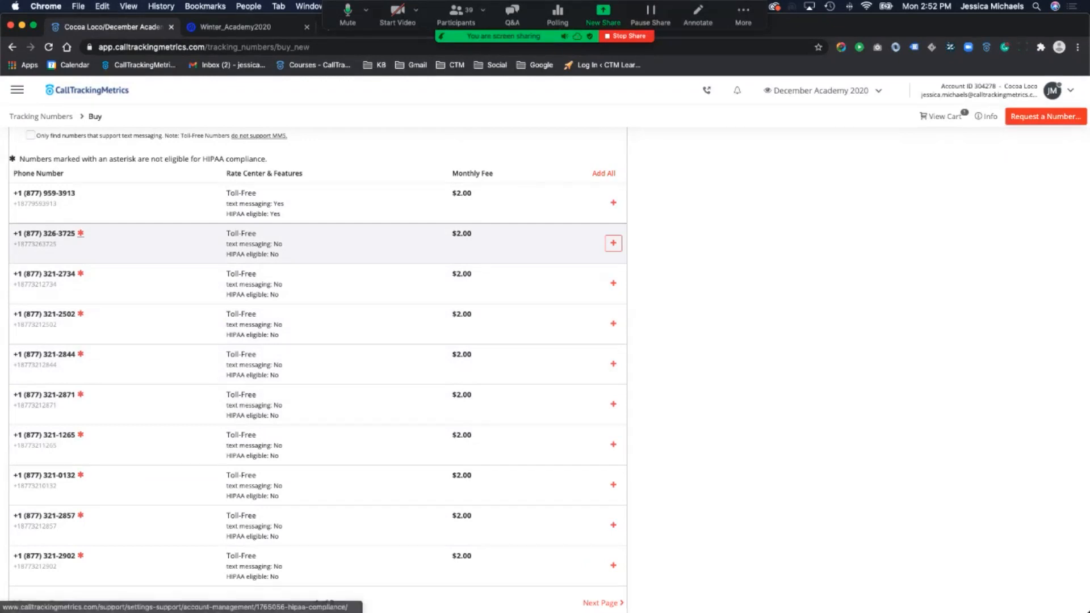
{"action": "mouse_move", "coordinate": [80, 234]}
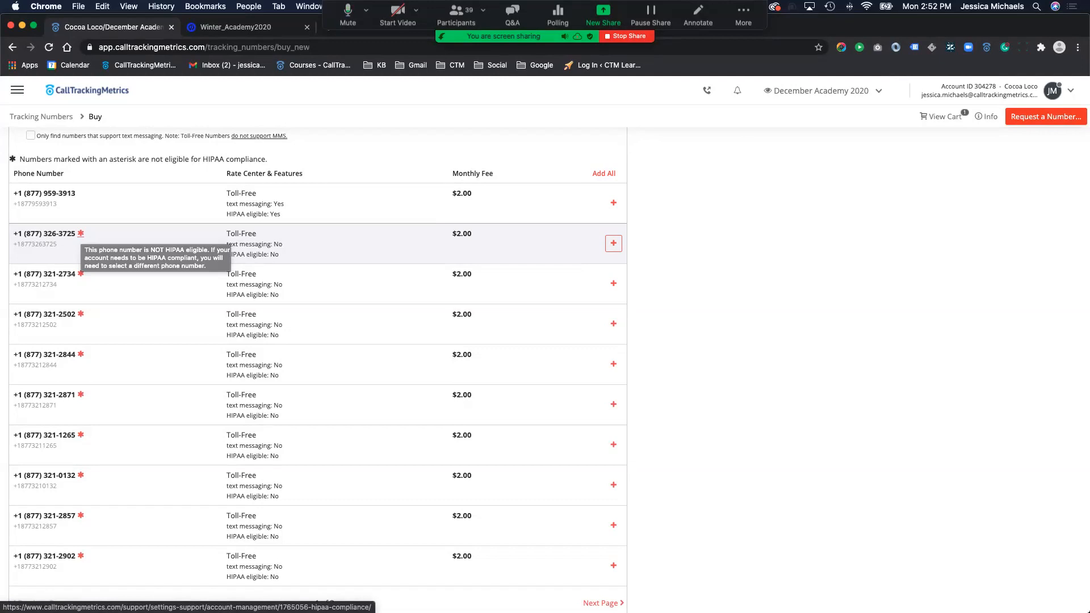
{"action": "scroll", "coordinate": [318, 369], "scroll_direction": "down", "scroll_amount": 5}
{"action": "scroll", "coordinate": [318, 369], "scroll_direction": "up", "scroll_amount": 10}
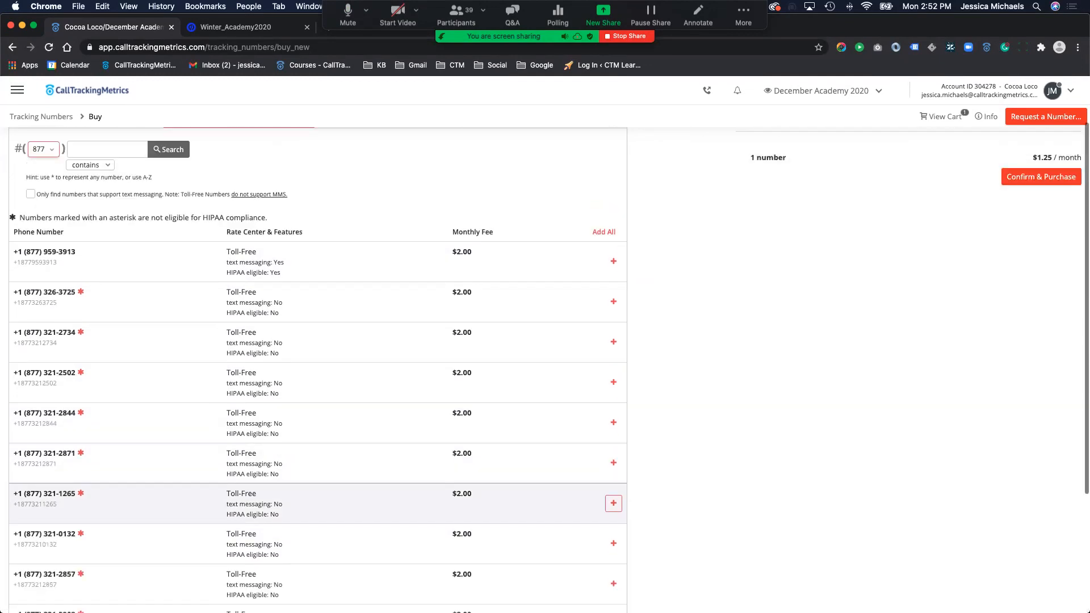
{"action": "scroll", "coordinate": [318, 369], "scroll_direction": "up", "scroll_amount": 1}
{"action": "scroll", "coordinate": [318, 369], "scroll_direction": "down", "scroll_amount": 5}
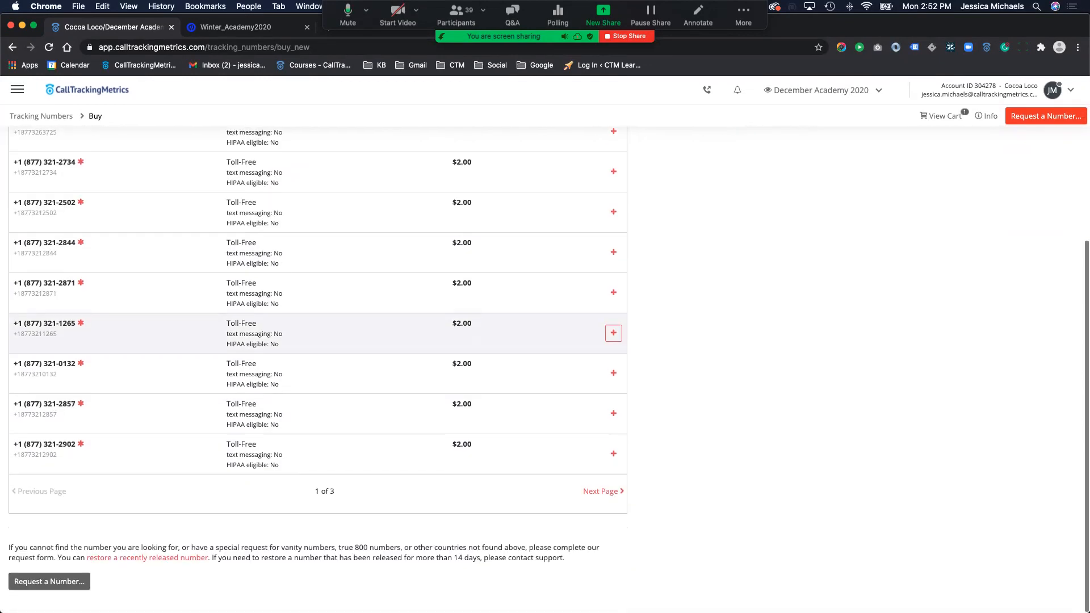
{"action": "scroll", "coordinate": [318, 369], "scroll_direction": "up", "scroll_amount": 5}
- Go back to searching by area code and find available numbers in Maryland's 443 area code
{"action": "left_click", "coordinate": [86, 160]}
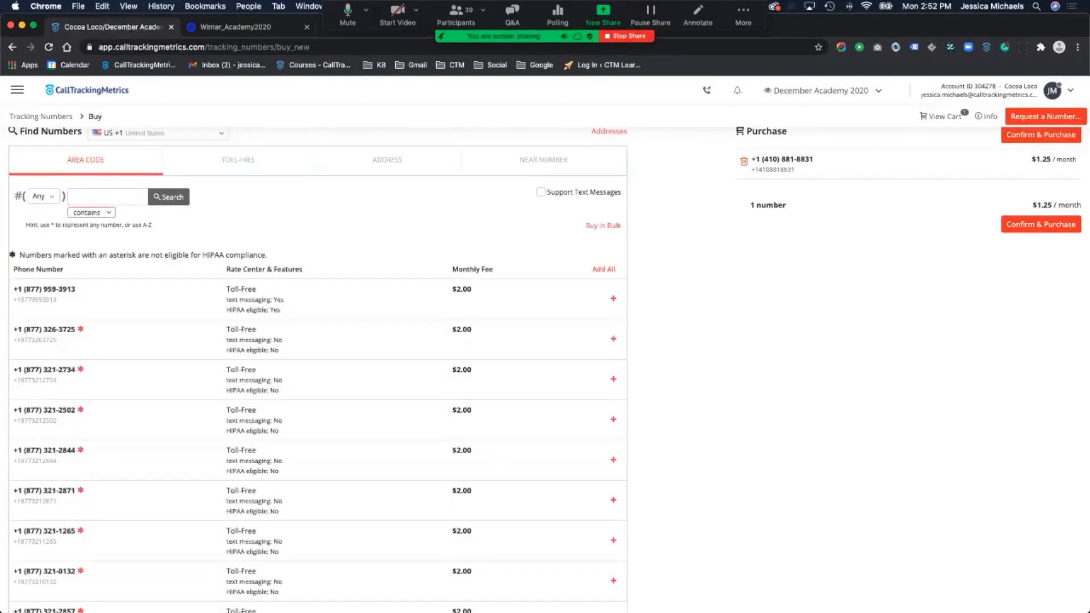
{"action": "left_click", "coordinate": [168, 197]}
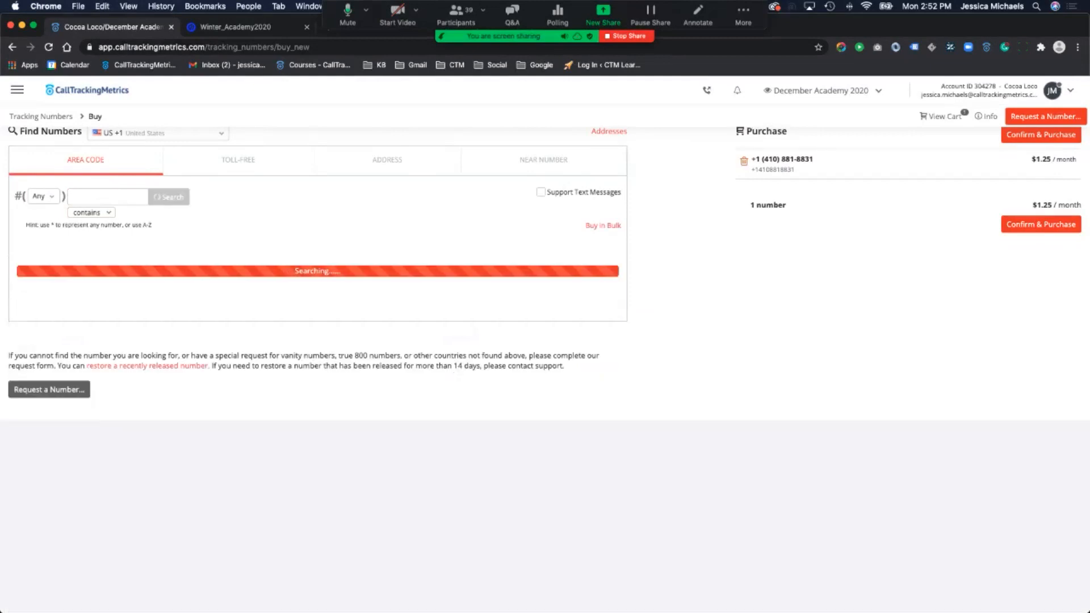
{"action": "left_click", "coordinate": [44, 197]}
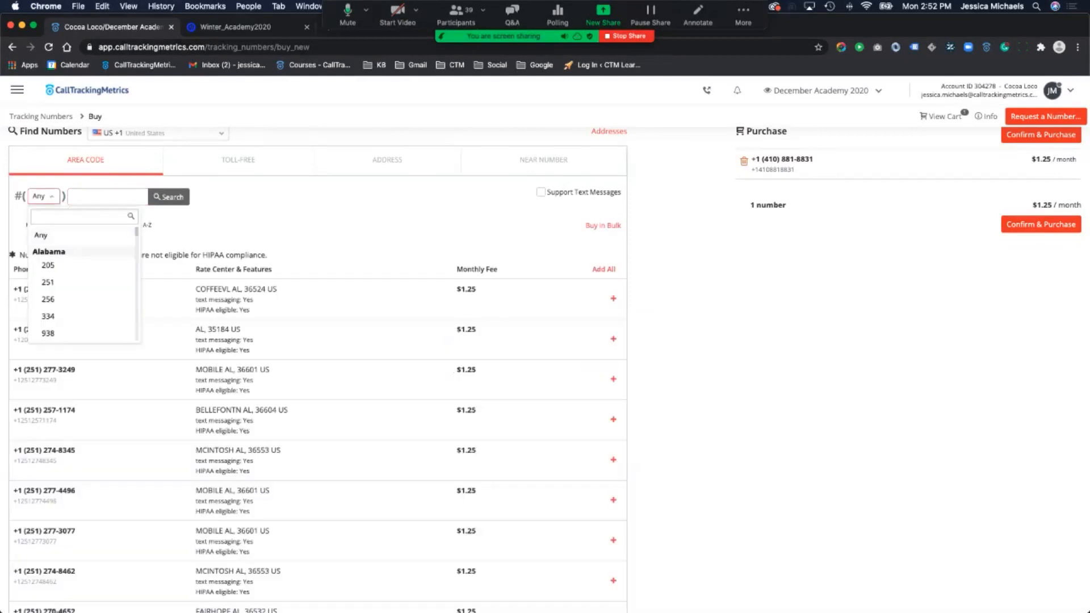
{"action": "scroll", "coordinate": [85, 316], "scroll_direction": "down", "scroll_amount": 3}
{"action": "scroll", "coordinate": [83, 284], "scroll_direction": "down", "scroll_amount": 15}
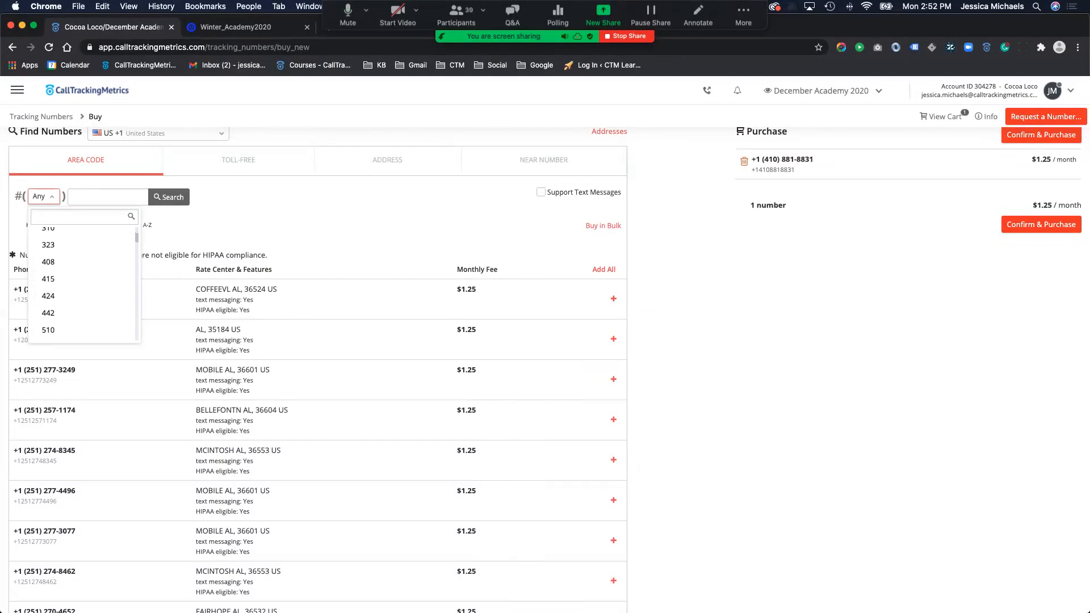
{"action": "scroll", "coordinate": [84, 284], "scroll_direction": "down", "scroll_amount": 20}
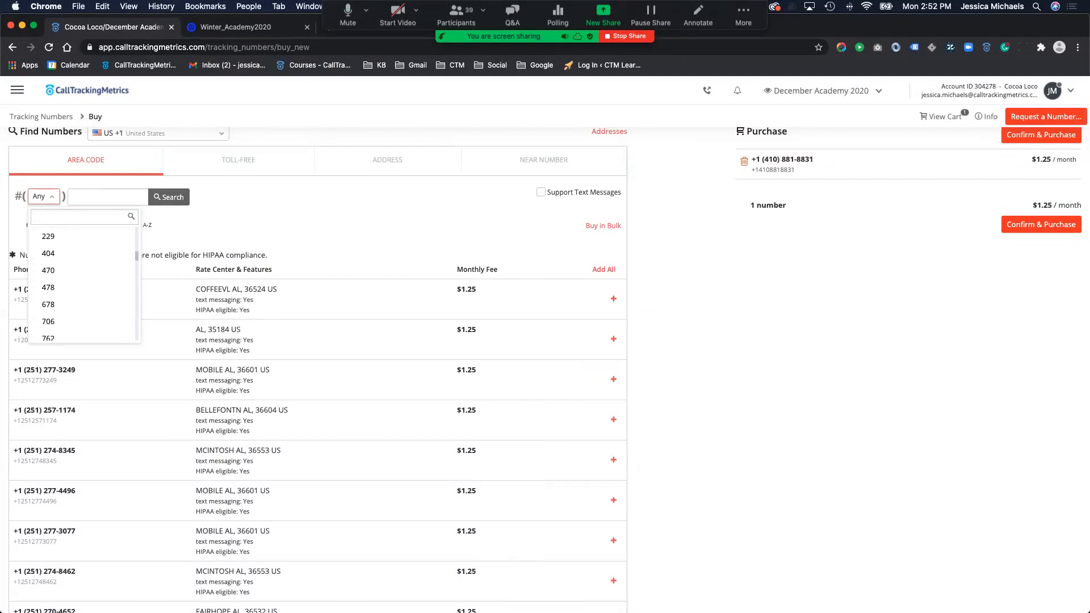
{"action": "scroll", "coordinate": [83, 284], "scroll_direction": "down", "scroll_amount": 10}
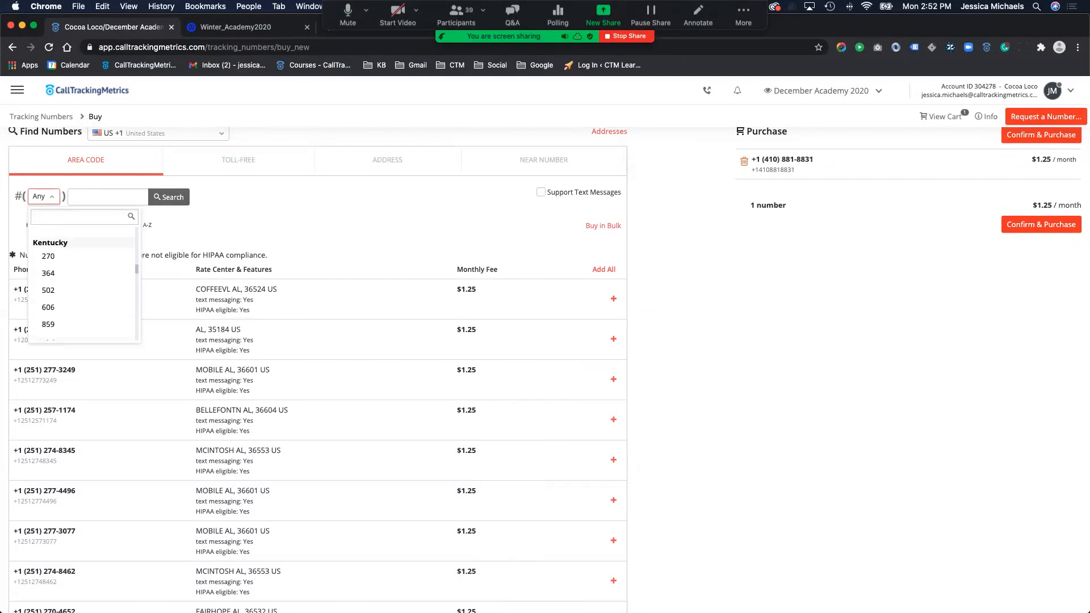
{"action": "type", "text": "mary"}
{"action": "key", "text": "Up"}
{"action": "key", "text": "Up"}
{"action": "key", "text": "Return"}
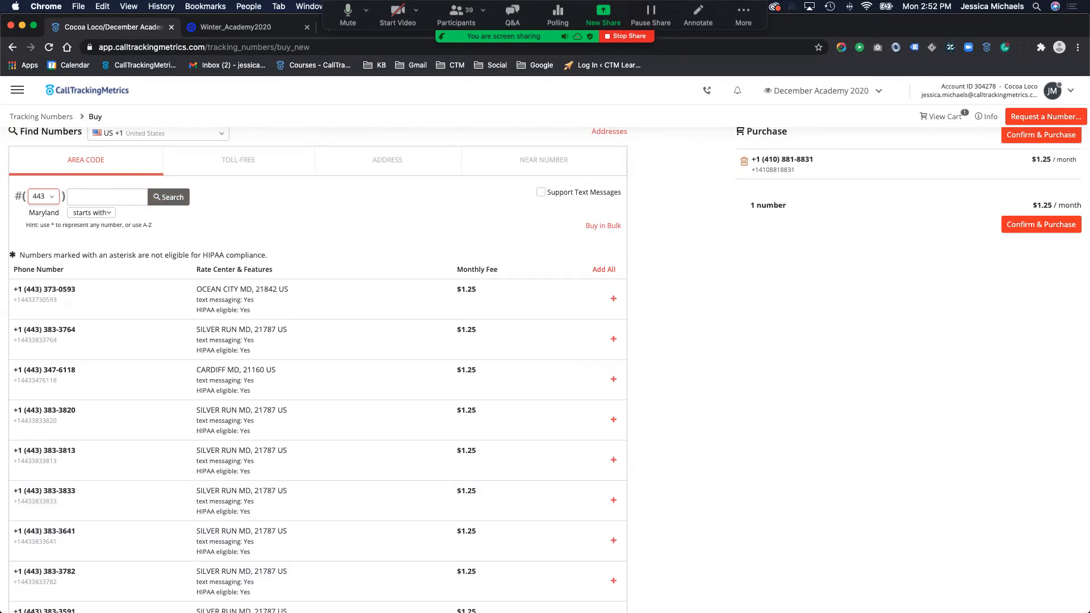
- Add the first listed 443 number to the cart and process the order for both numbers
{"action": "left_click", "coordinate": [613, 299]}
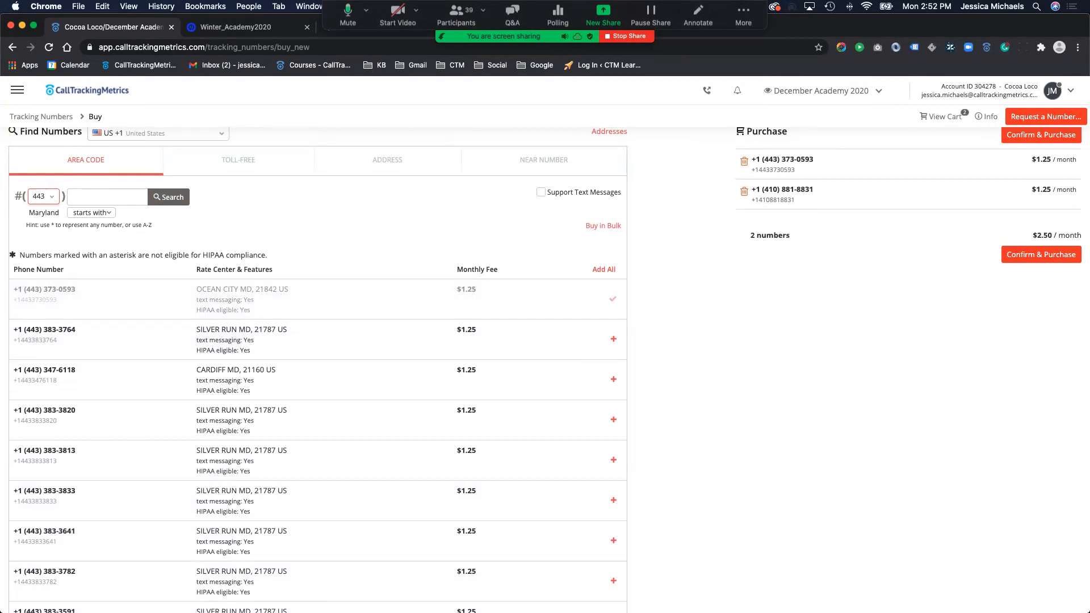
{"action": "scroll", "coordinate": [549, 364], "scroll_direction": "up", "scroll_amount": 1}
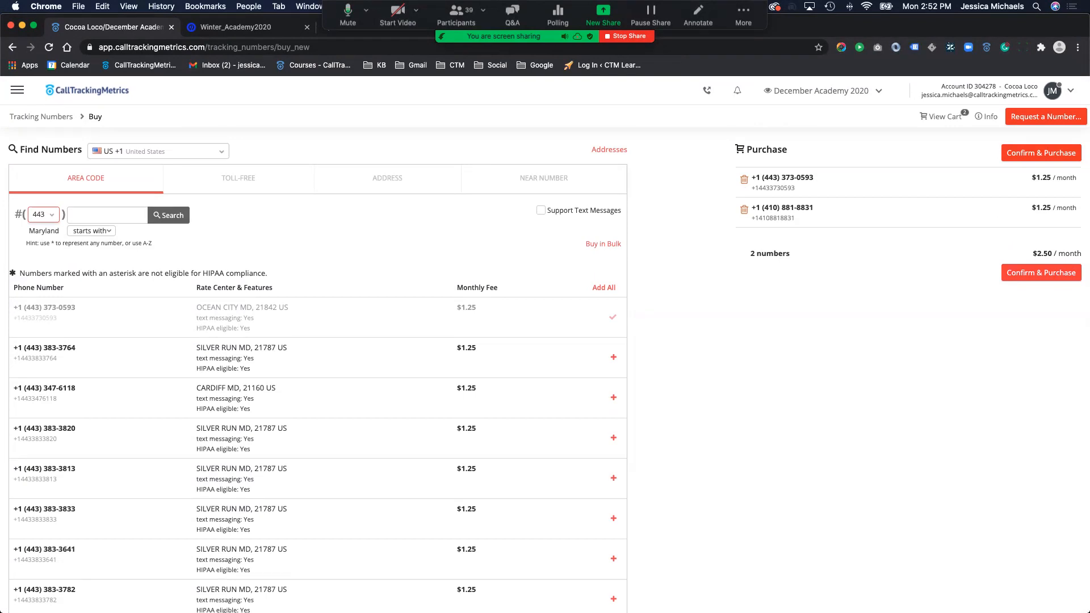
{"action": "left_click", "coordinate": [1041, 272]}
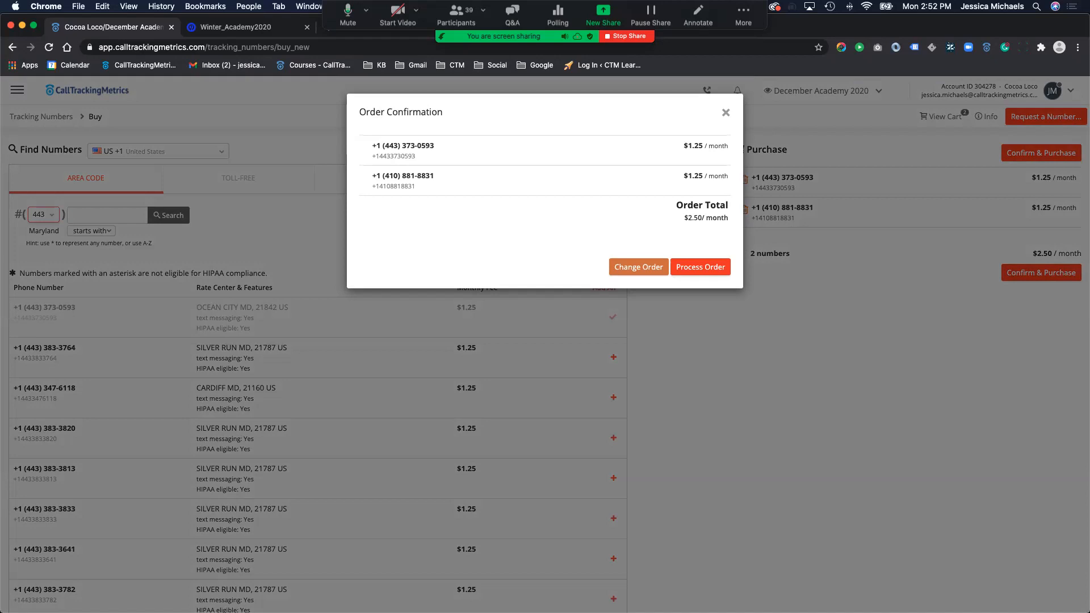
{"action": "left_click", "coordinate": [700, 267]}
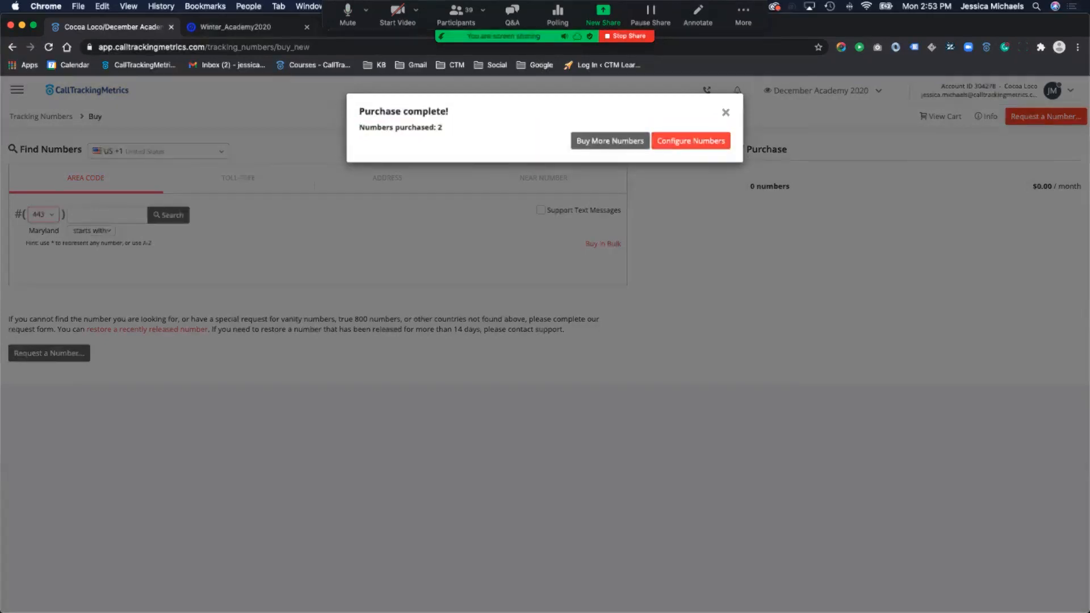
- Configure the purchased numbers, assigning the saved cell phone as receiving number to the 443 number and copying it to the 410 number
{"action": "left_click", "coordinate": [690, 140]}
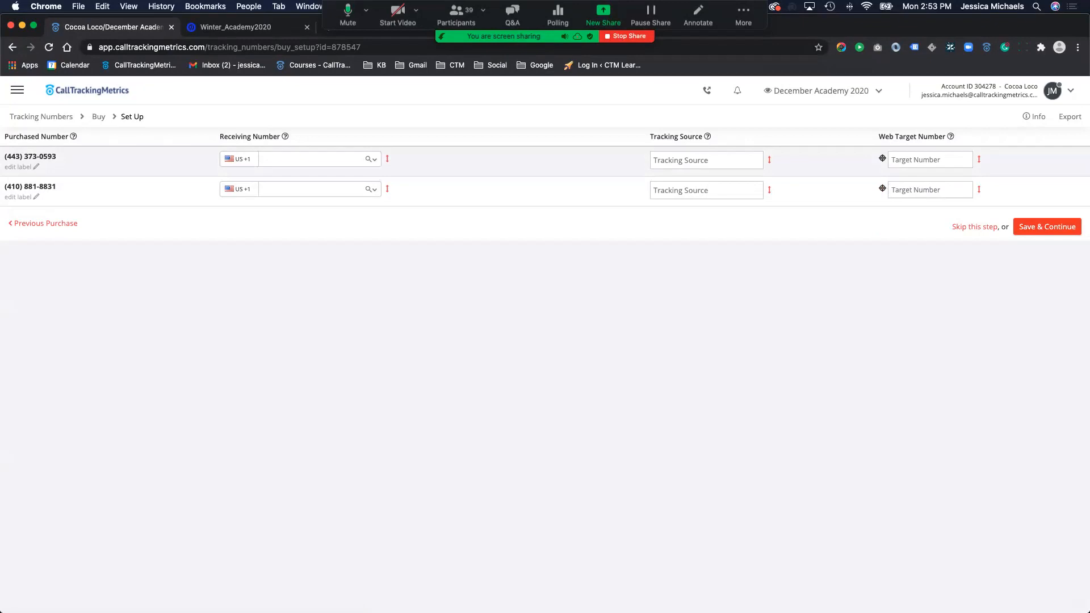
{"action": "left_click", "coordinate": [372, 159]}
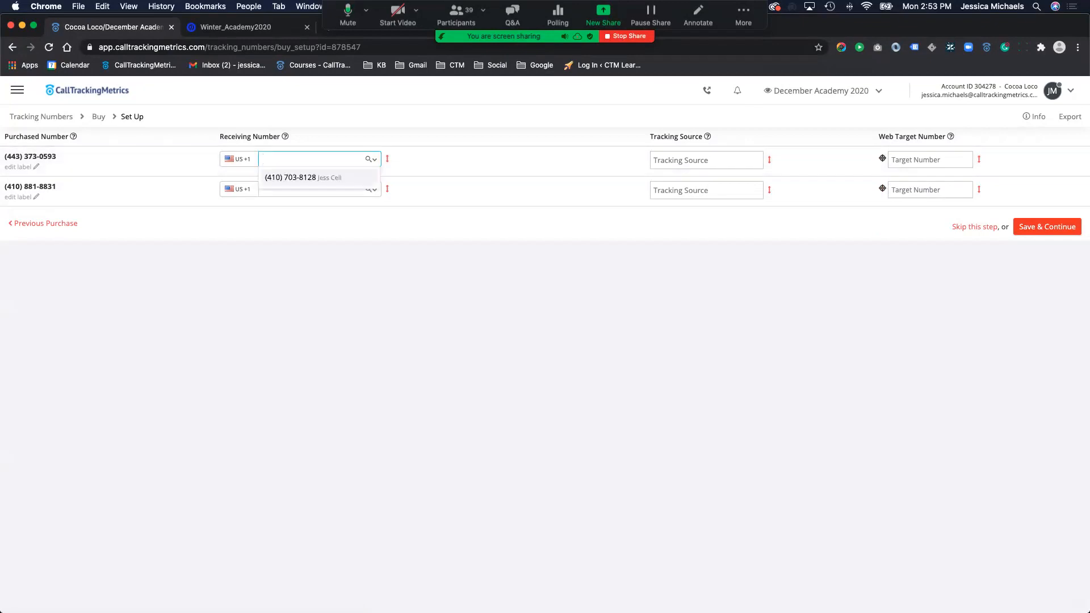
{"action": "left_click", "coordinate": [318, 175]}
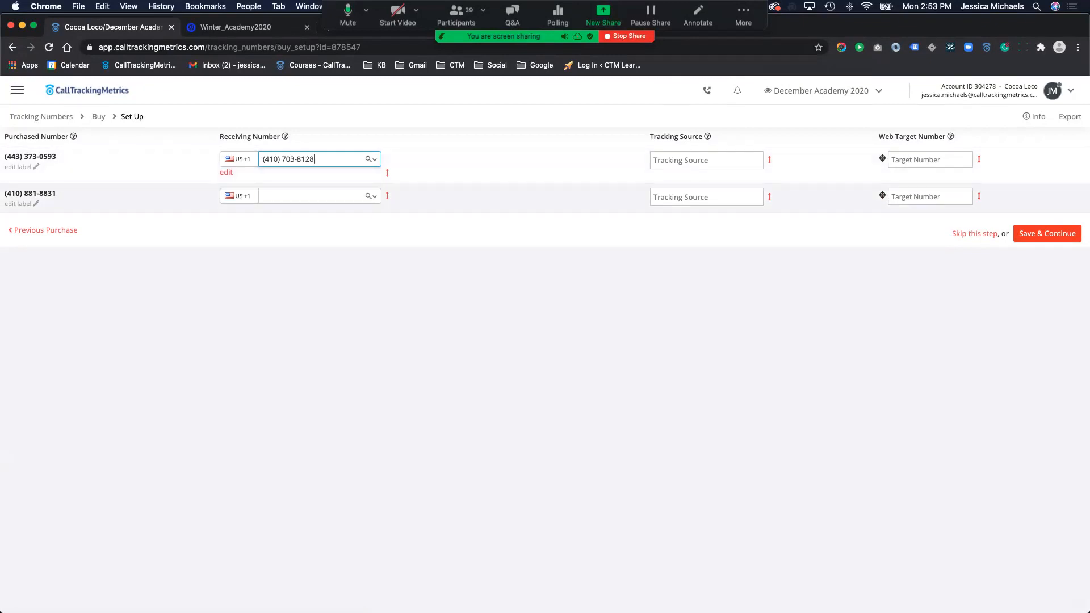
{"action": "left_click", "coordinate": [387, 196]}
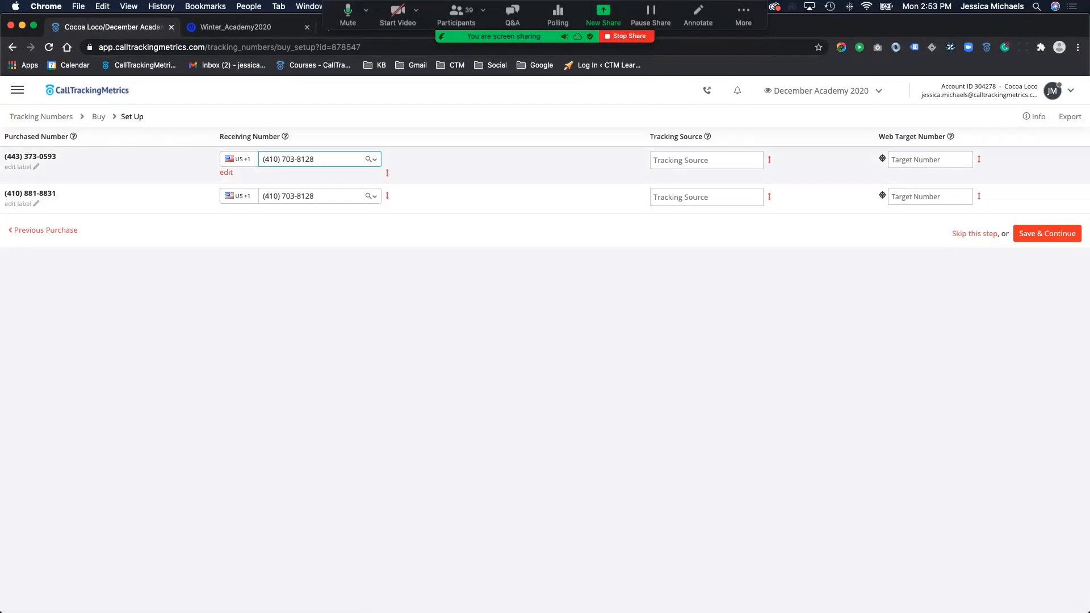
- Set the 443 number's tracking source to Google Ads and apply the existing web target number to both purchased numbers
{"action": "left_click", "coordinate": [706, 160]}
{"action": "type", "text": "Google Ads"}
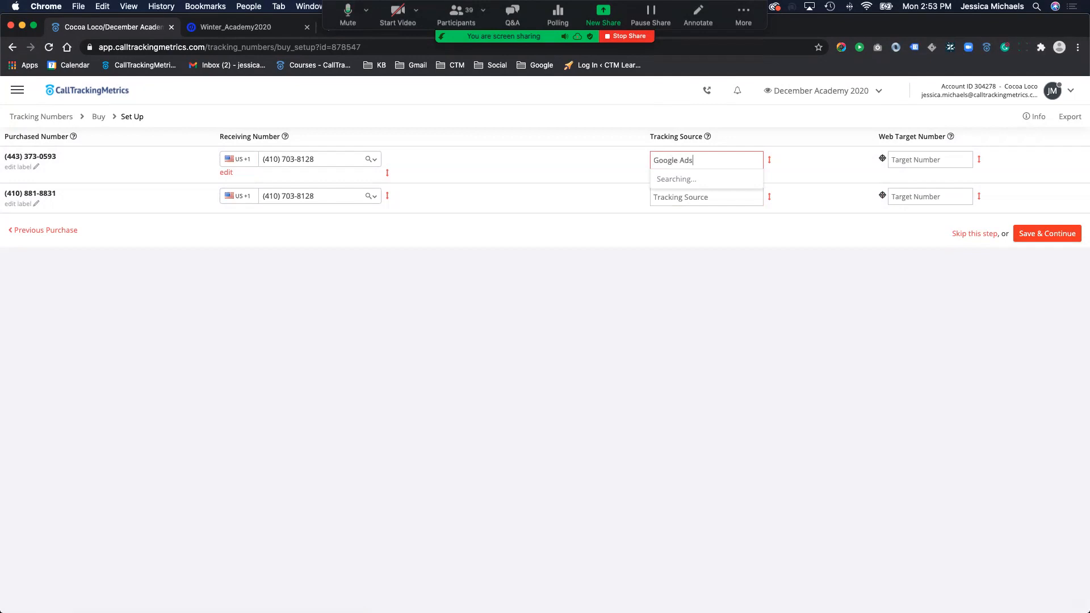
{"action": "left_click", "coordinate": [676, 180]}
{"action": "left_click", "coordinate": [930, 160]}
{"action": "left_click", "coordinate": [921, 179]}
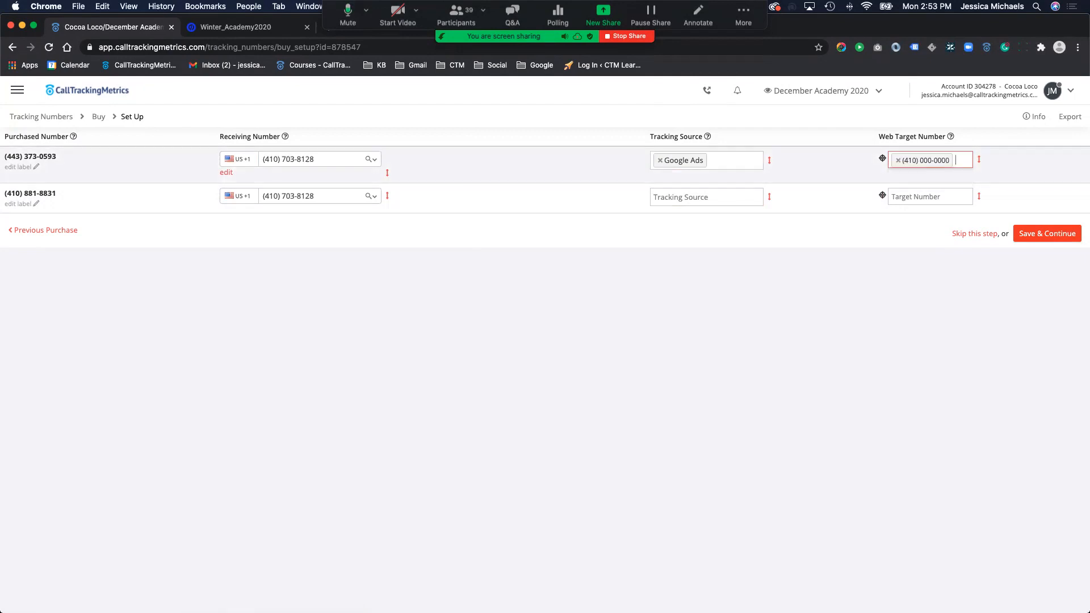
{"action": "left_click", "coordinate": [978, 159]}
- Set the tracking source of the 410 number to Website
{"action": "left_click", "coordinate": [706, 197]}
{"action": "type", "text": "Website"}
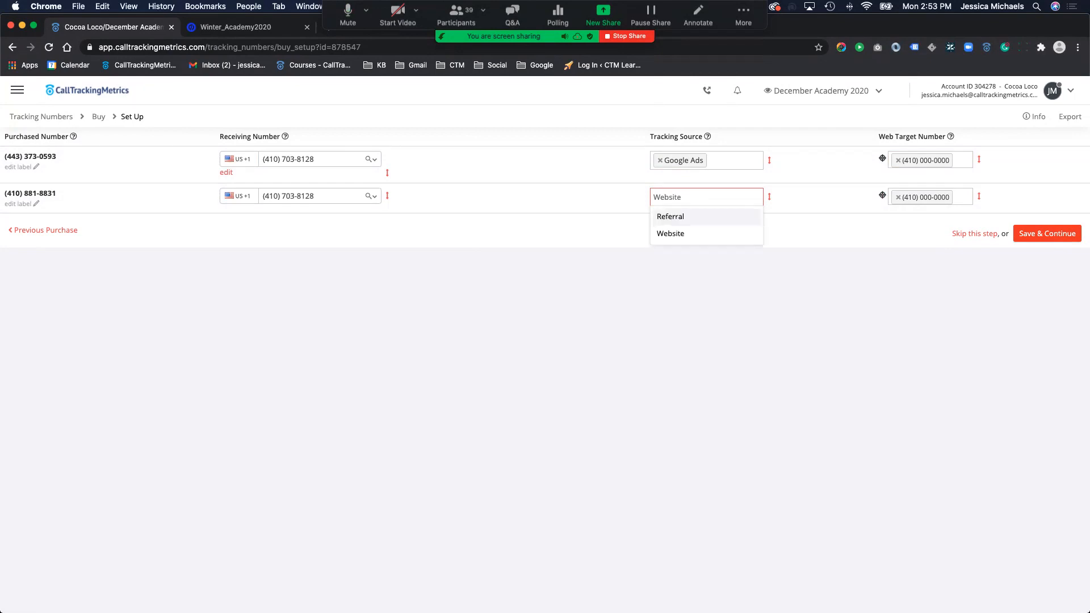
{"action": "key", "text": "Down"}
{"action": "key", "text": "Return"}
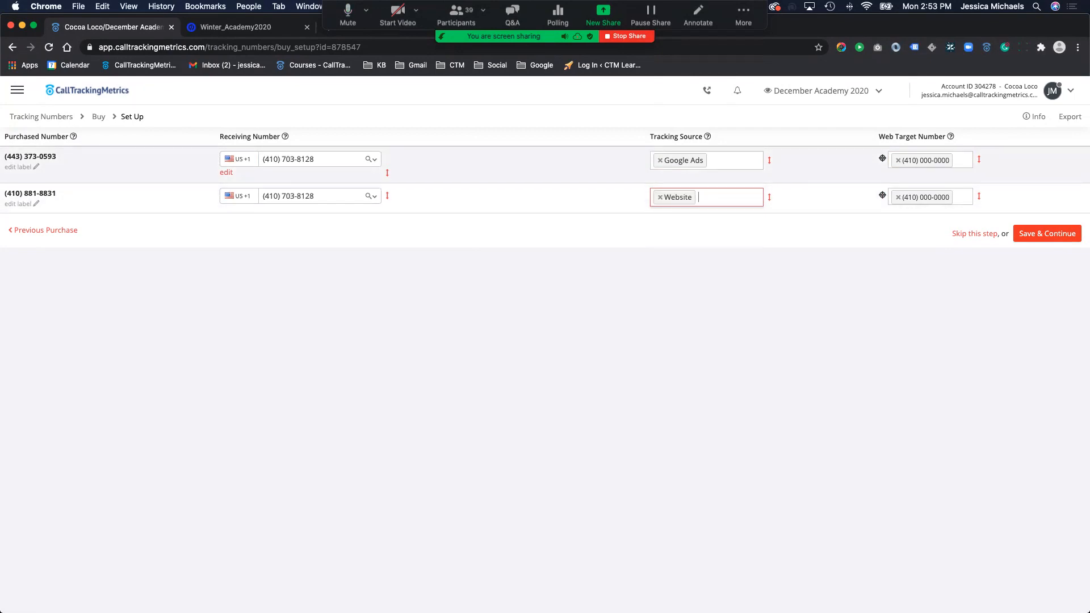
- Label the 443 number Google Ads and the 410 number Website, and save the setup, continuing to the call settings
{"action": "left_click", "coordinate": [23, 167]}
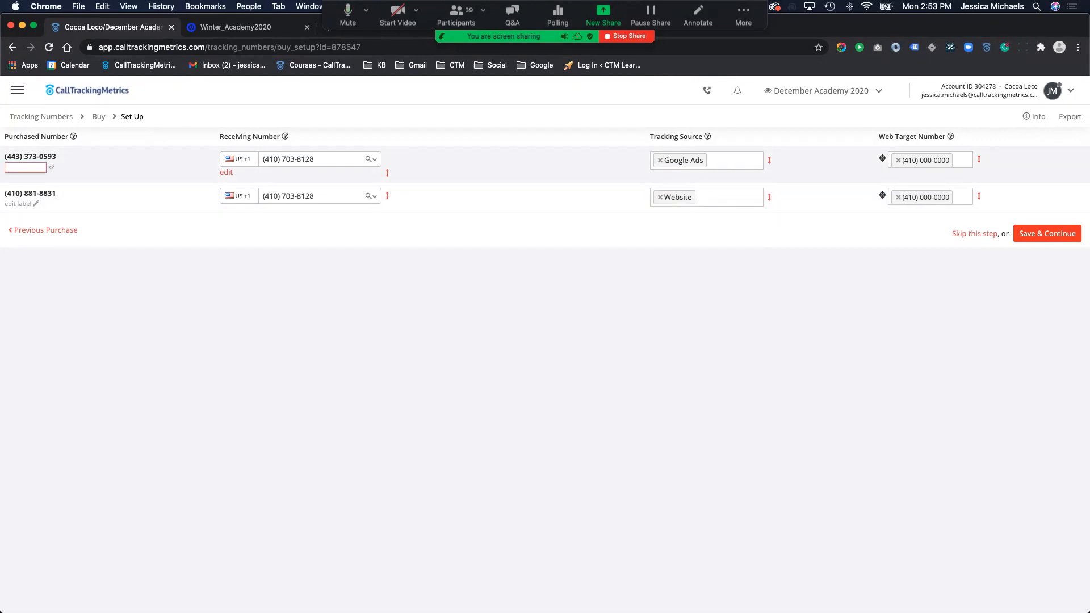
{"action": "type", "text": "Google Ads"}
{"action": "left_click", "coordinate": [25, 203]}
{"action": "type", "text": "We"}
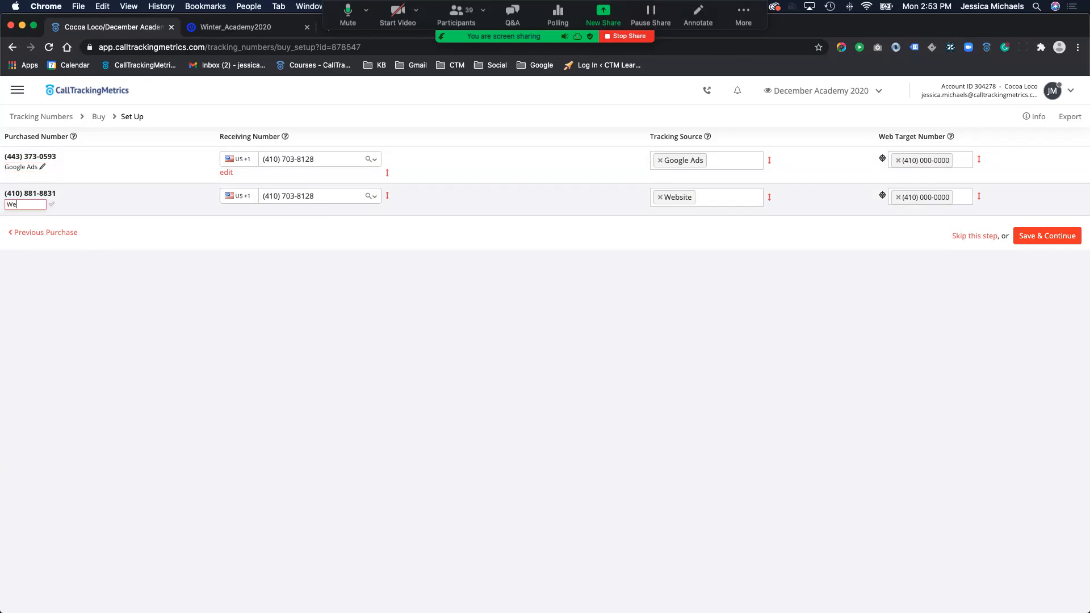
{"action": "type", "text": "bsite"}
{"action": "key", "text": "Return"}
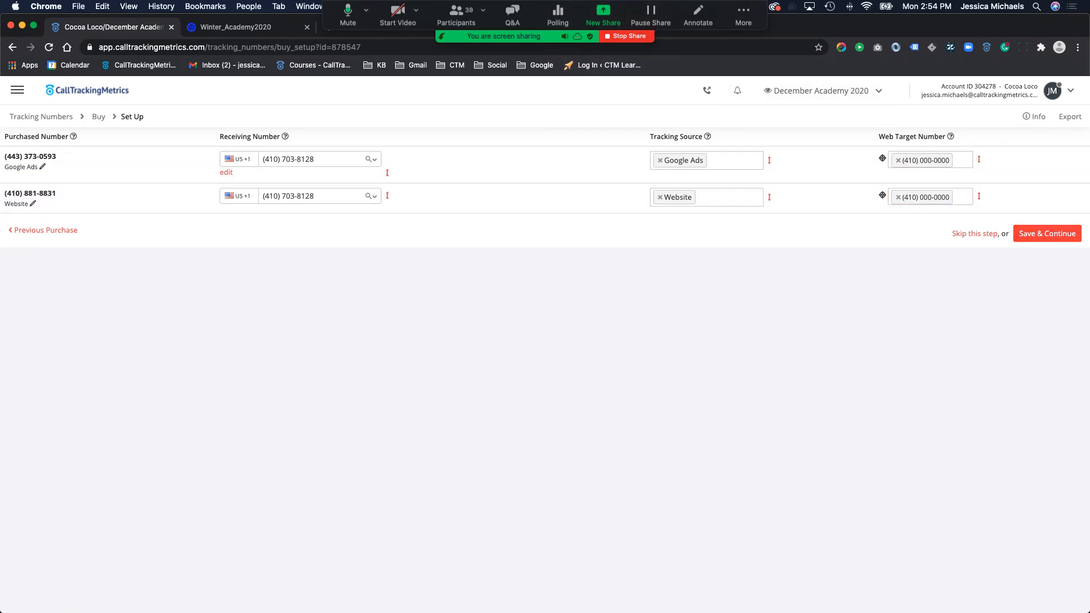
{"action": "left_click", "coordinate": [1047, 233]}
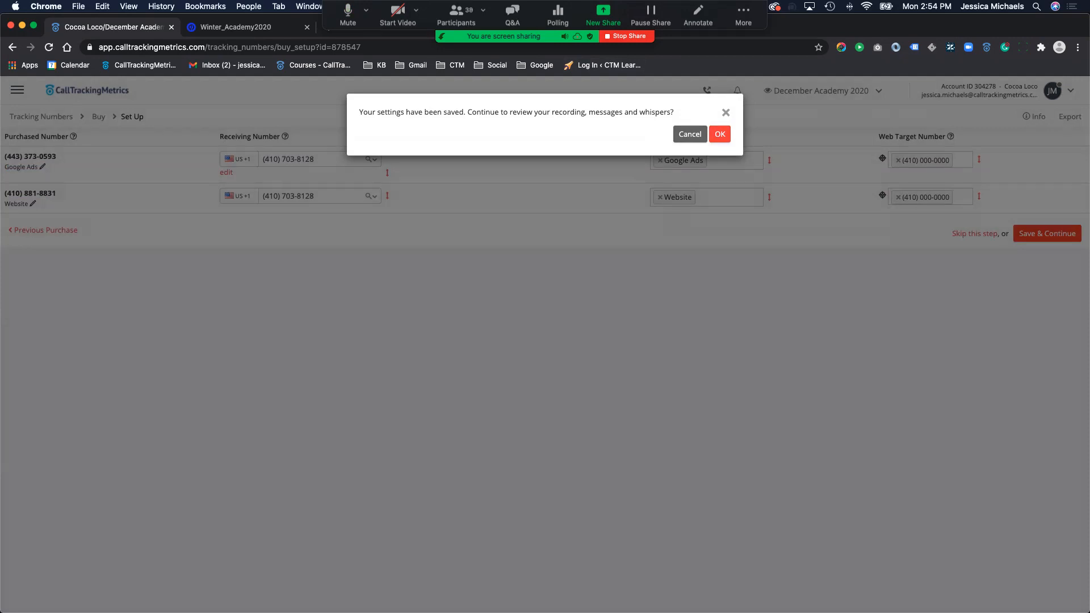
{"action": "left_click", "coordinate": [720, 134]}
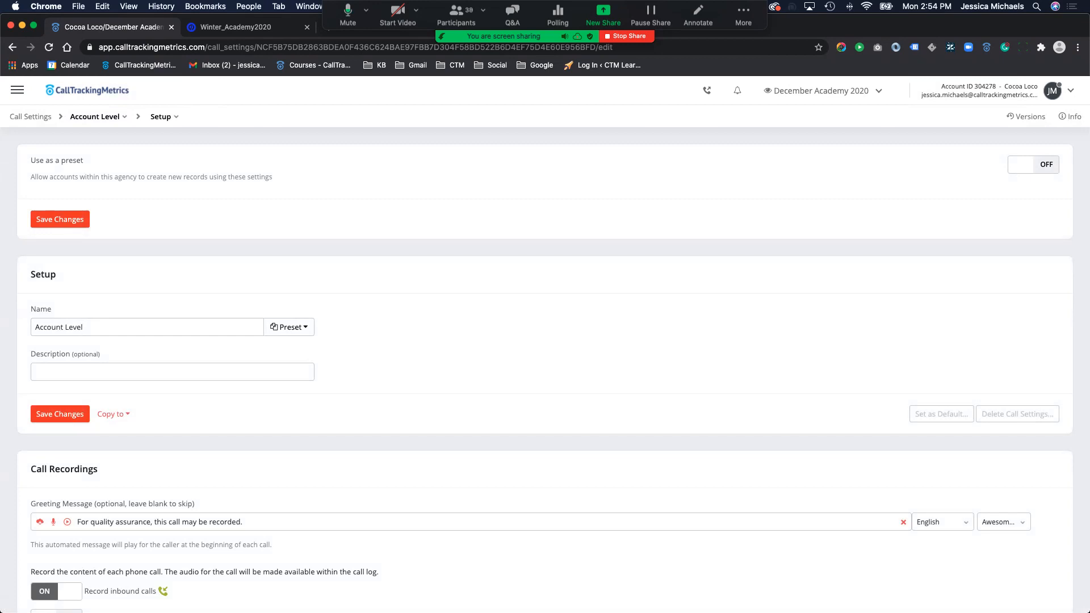
- Leave the call settings and open the account's tracking numbers list to review the two configured numbers
{"action": "left_click", "coordinate": [88, 90]}
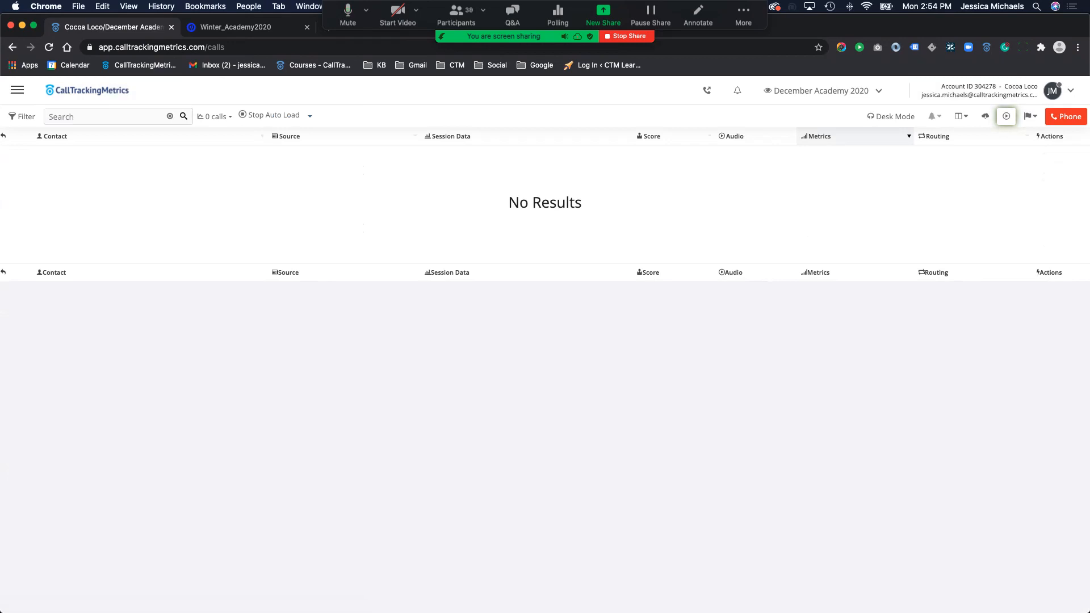
{"action": "left_click", "coordinate": [17, 90]}
{"action": "left_click", "coordinate": [17, 157]}
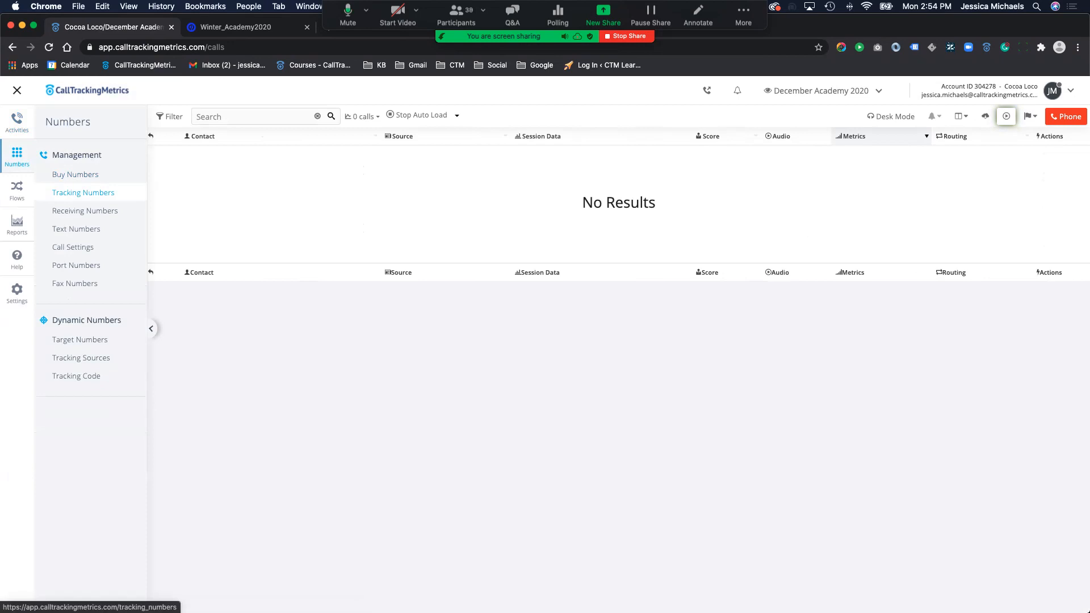
{"action": "left_click", "coordinate": [83, 192]}
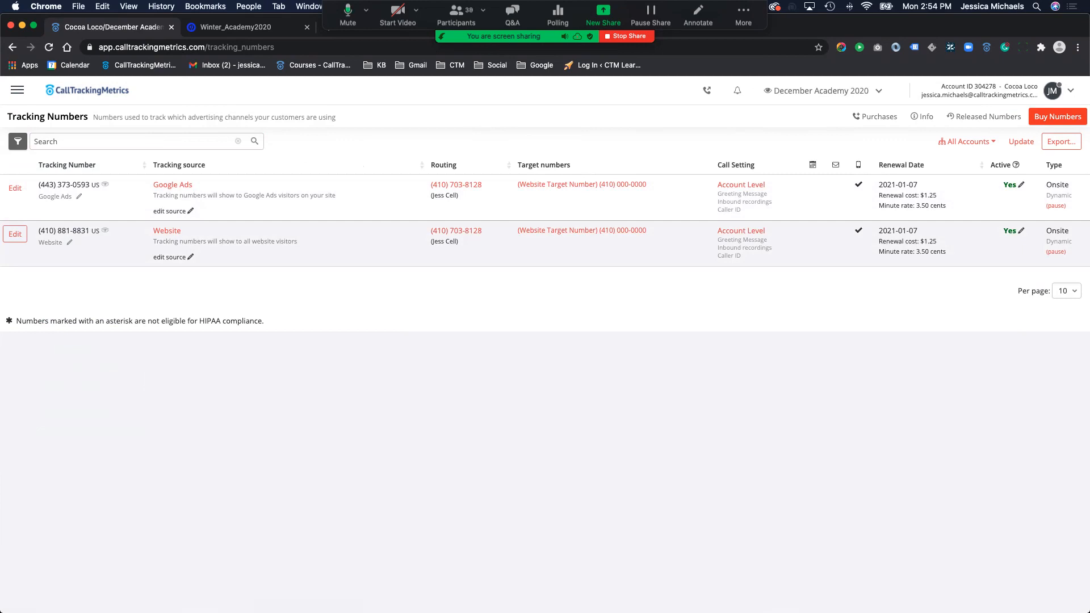
- Switch to Unbounce and open the Winter_Academy2020 page's published URL in a new incognito window
{"action": "left_click", "coordinate": [273, 27]}
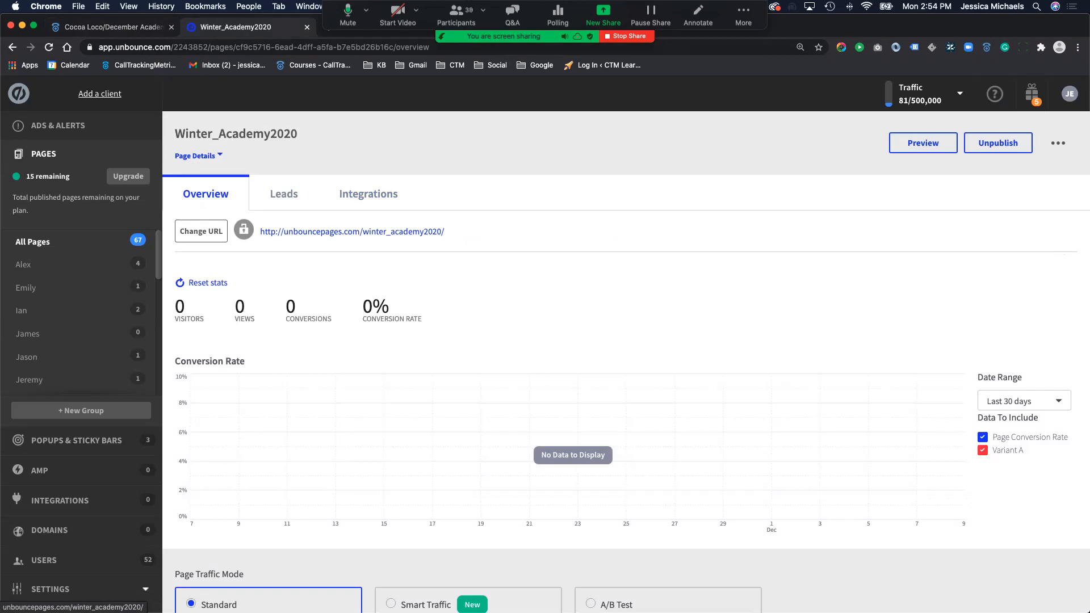
{"action": "left_click_drag", "start_coordinate": [444, 232], "coordinate": [259, 232]}
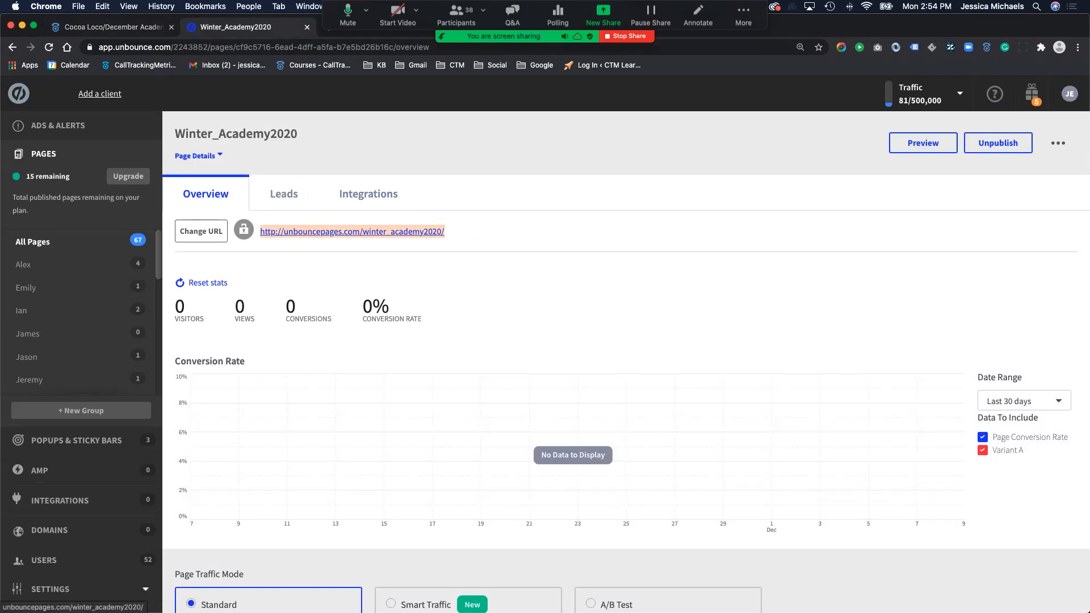
{"action": "key", "text": "super+c"}
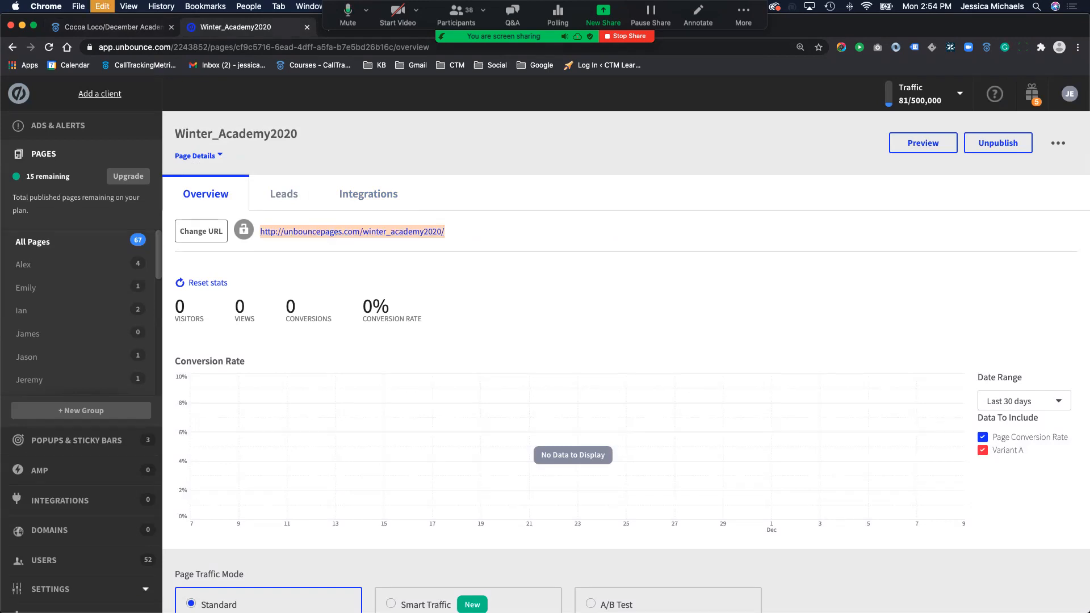
{"action": "left_click", "coordinate": [341, 265]}
{"action": "key", "text": "super+shift+n"}
{"action": "key", "text": "super+v"}
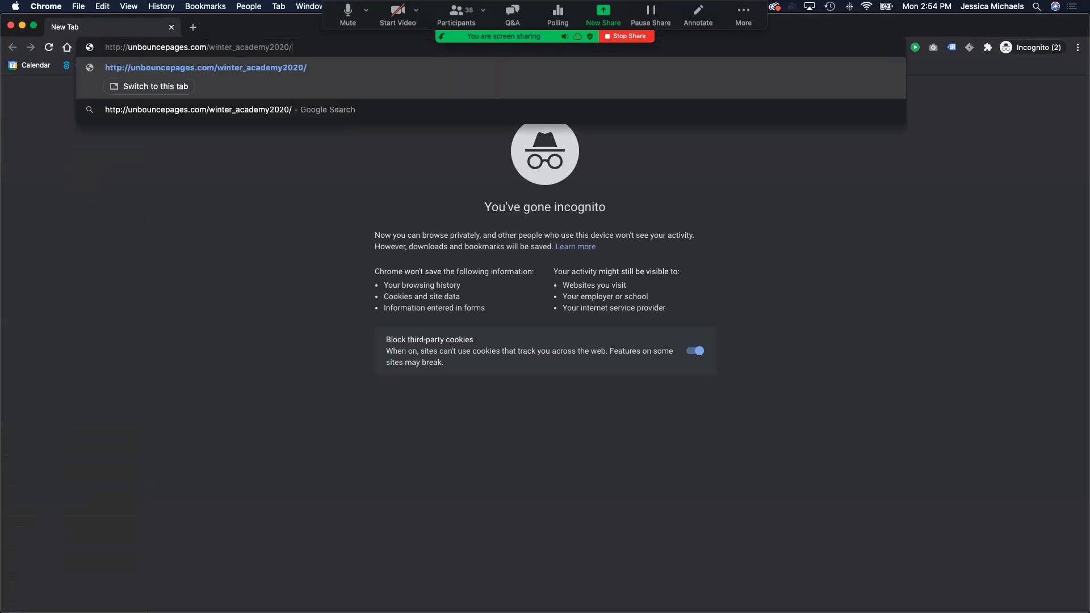
{"action": "key", "text": "Return"}
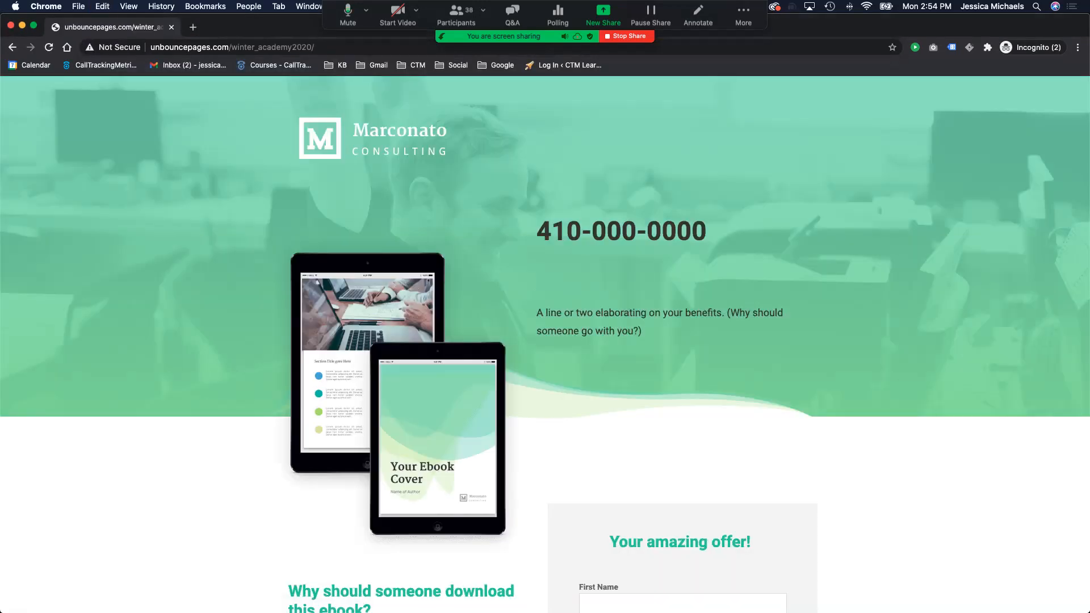
- Examine the phone number in the landing page's header area and close the incognito window
{"action": "left_click_drag", "start_coordinate": [536, 232], "coordinate": [722, 234]}
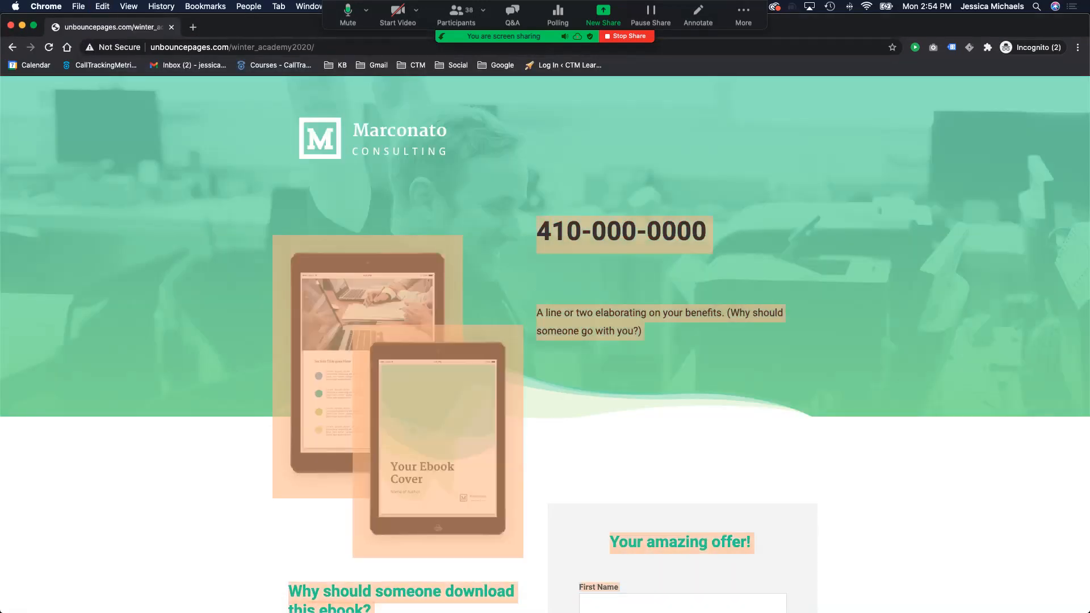
{"action": "left_click", "coordinate": [738, 250]}
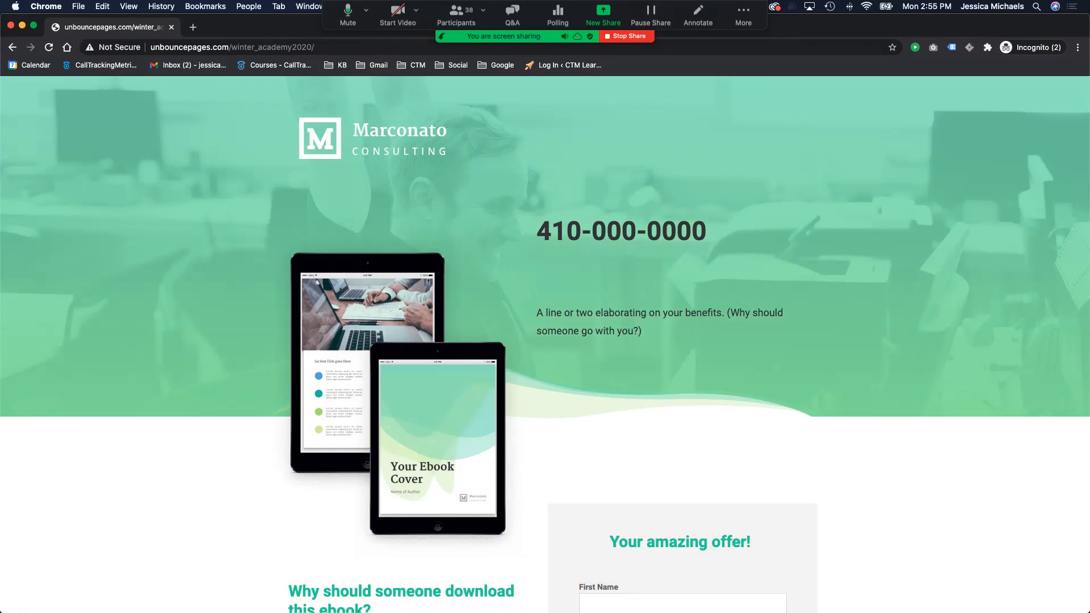
{"action": "left_click", "coordinate": [171, 27]}
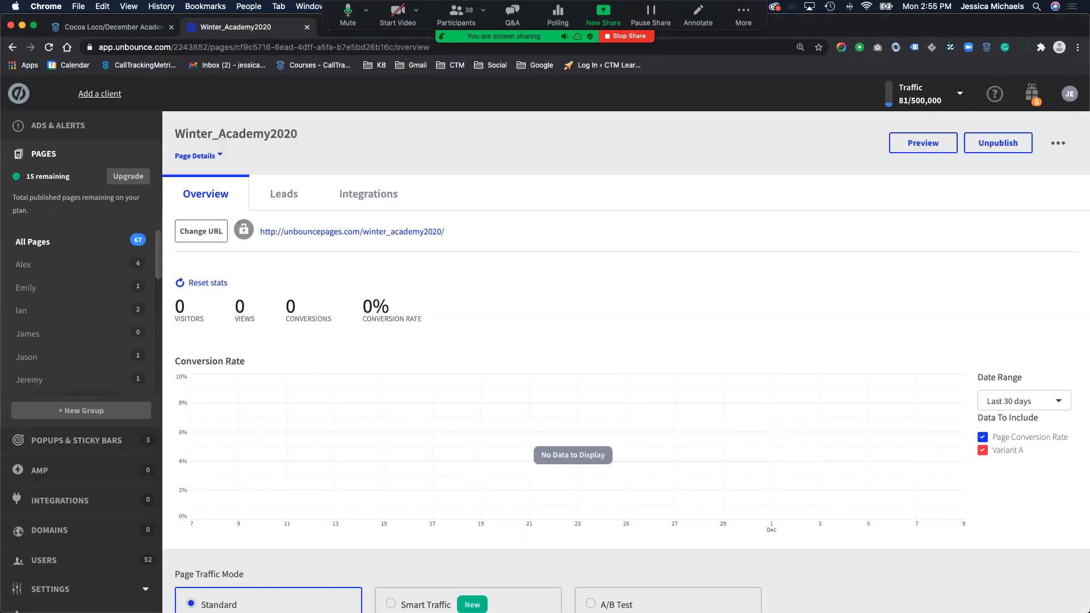
- Open the page's First Variant for editing, and copy the tracking code script from the account's Tracking Code page in CallTrackingMetrics
{"action": "scroll", "coordinate": [625, 357], "scroll_direction": "down", "scroll_amount": 10}
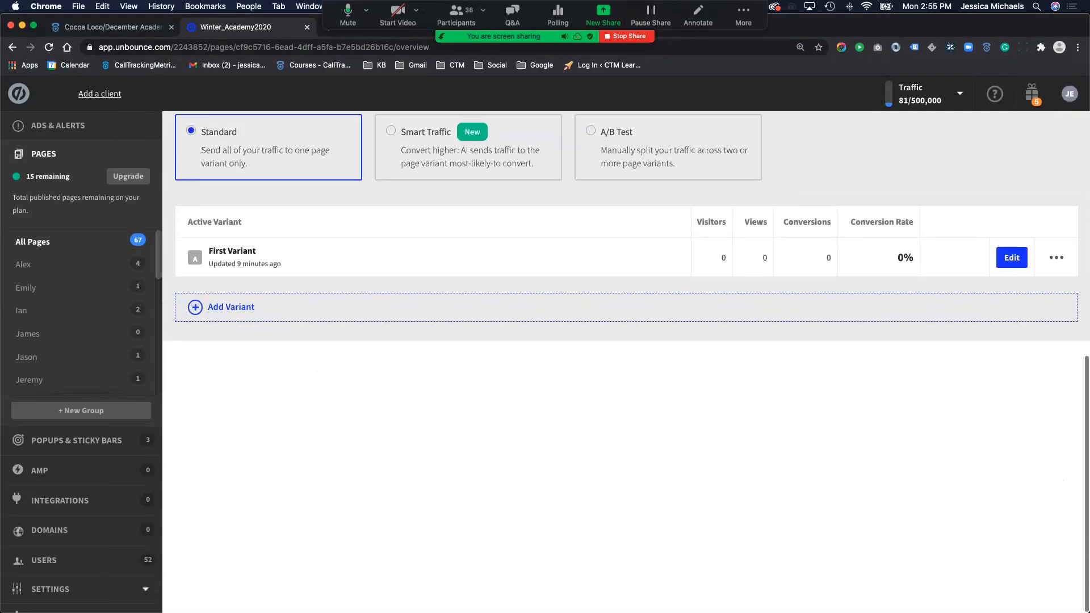
{"action": "left_click", "coordinate": [1012, 257]}
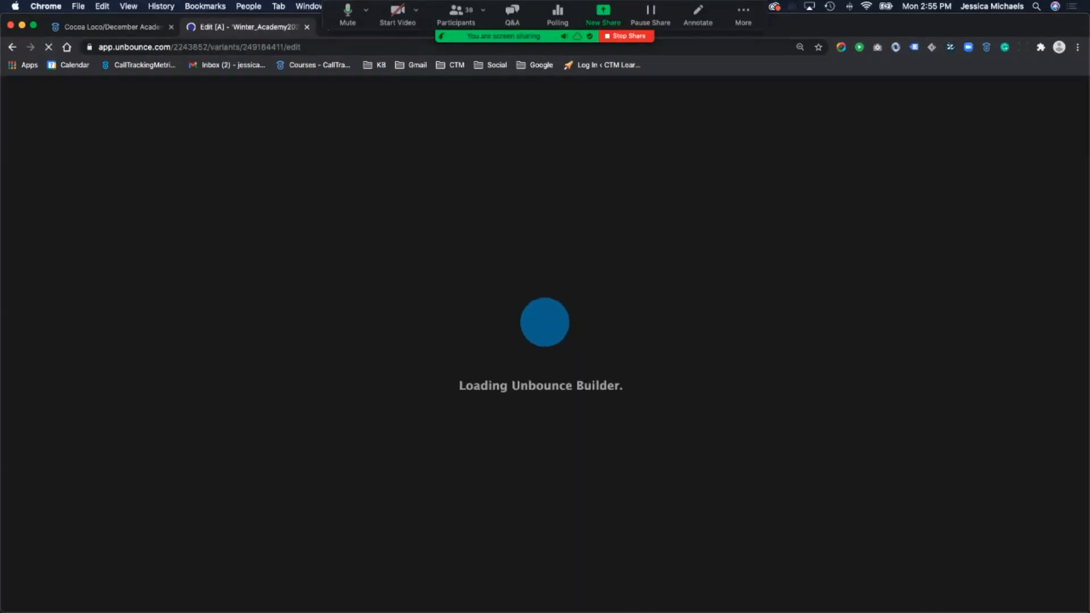
{"action": "left_click", "coordinate": [113, 27]}
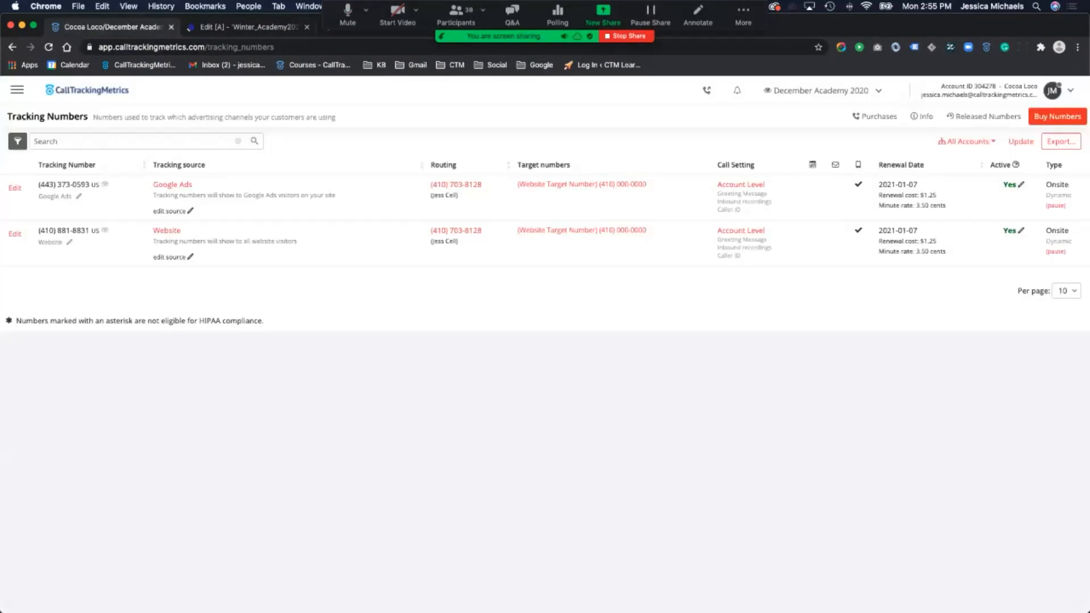
{"action": "left_click", "coordinate": [17, 89]}
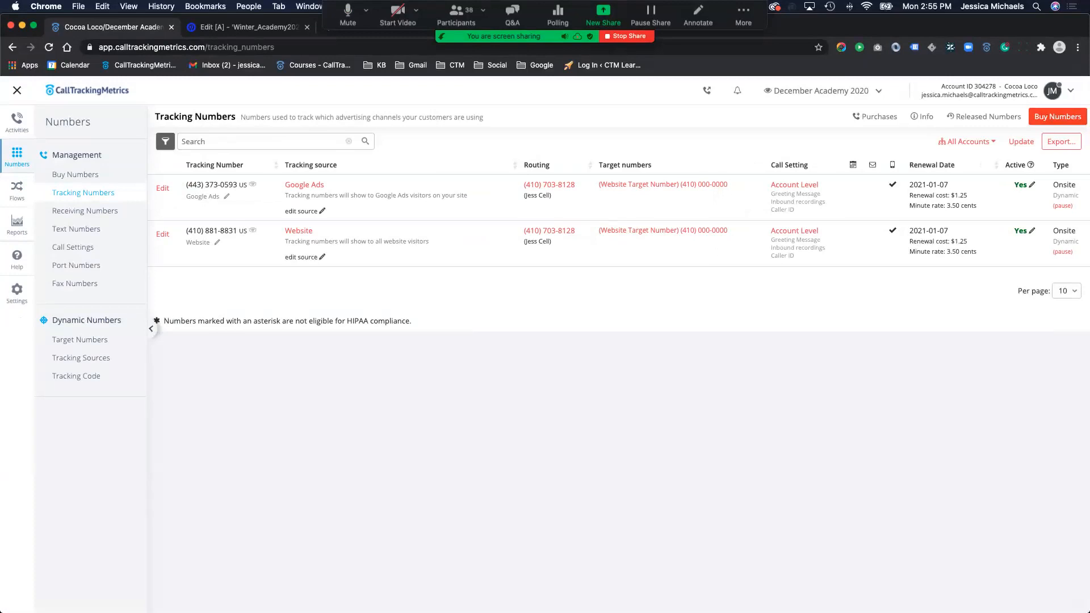
{"action": "left_click", "coordinate": [17, 291]}
{"action": "left_click", "coordinate": [17, 156]}
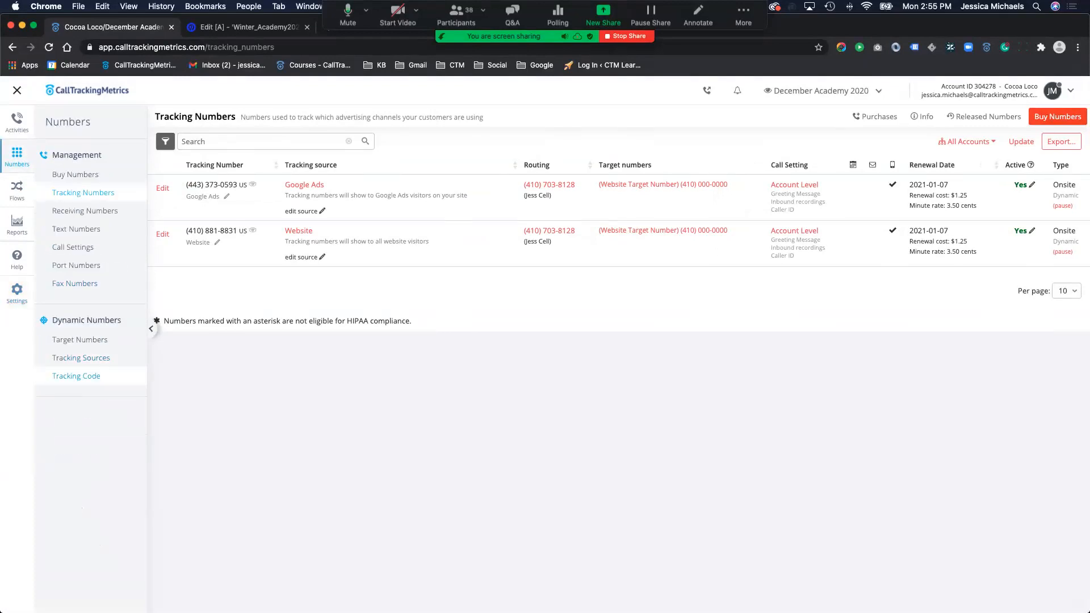
{"action": "left_click", "coordinate": [76, 376]}
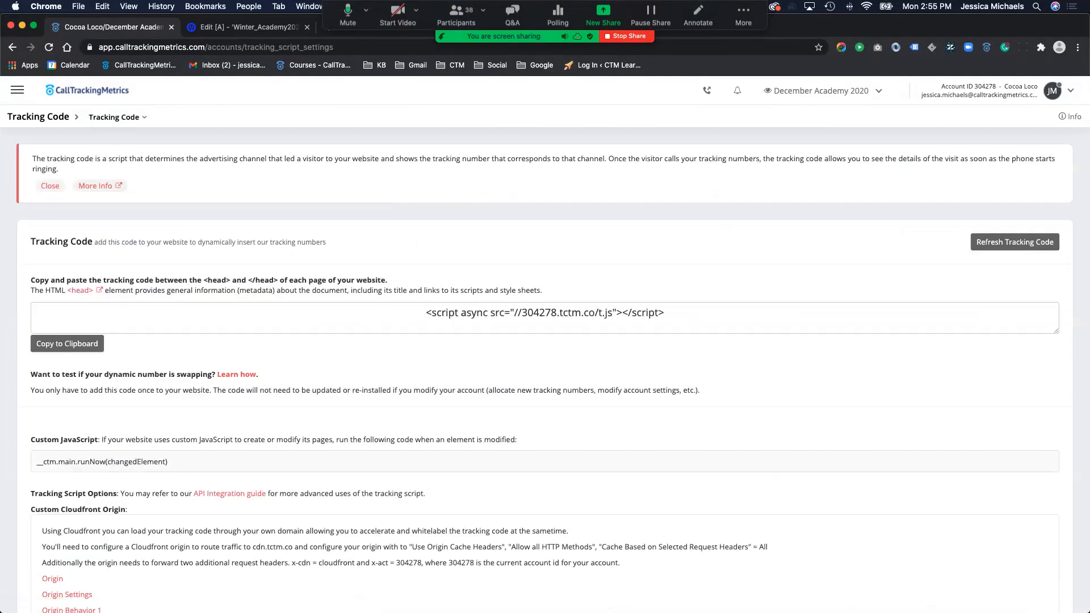
{"action": "left_click_drag", "start_coordinate": [664, 313], "coordinate": [426, 313]}
{"action": "key", "text": "super+c"}
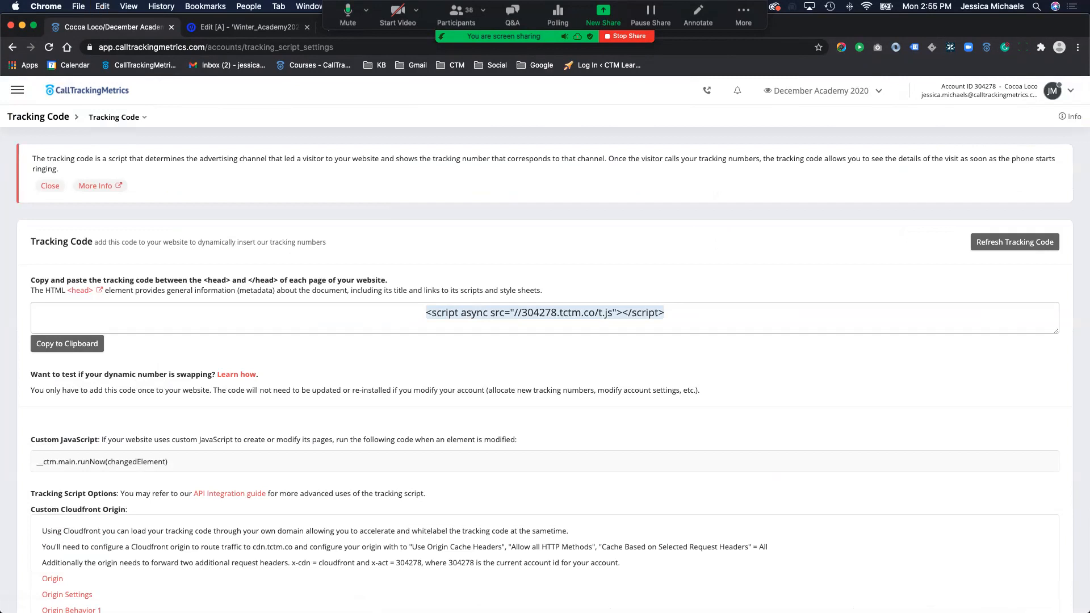
- Switch back to the Unbounce builder and add a JavaScript to the variant, naming it CTM Tracking Code
{"action": "left_click", "coordinate": [249, 27]}
{"action": "left_click", "coordinate": [191, 598]}
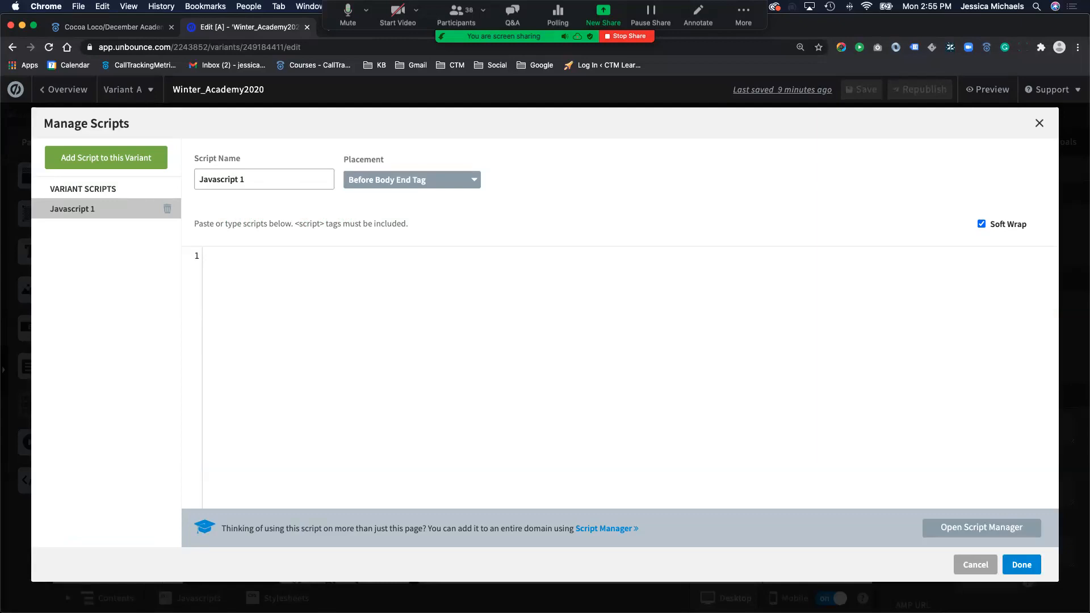
{"action": "type", "text": "CTM"}
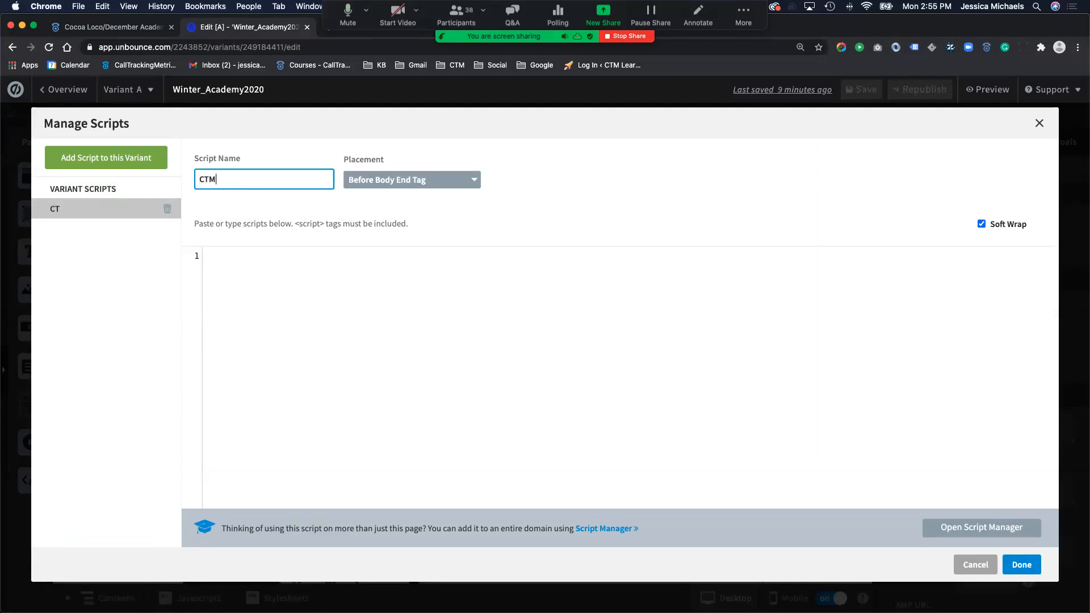
{"action": "type", "text": " Trackign C"}
{"action": "key", "text": "BackSpace"}
{"action": "key", "text": "BackSpace"}
{"action": "key", "text": "BackSpace"}
{"action": "type", "text": "ng Code"}
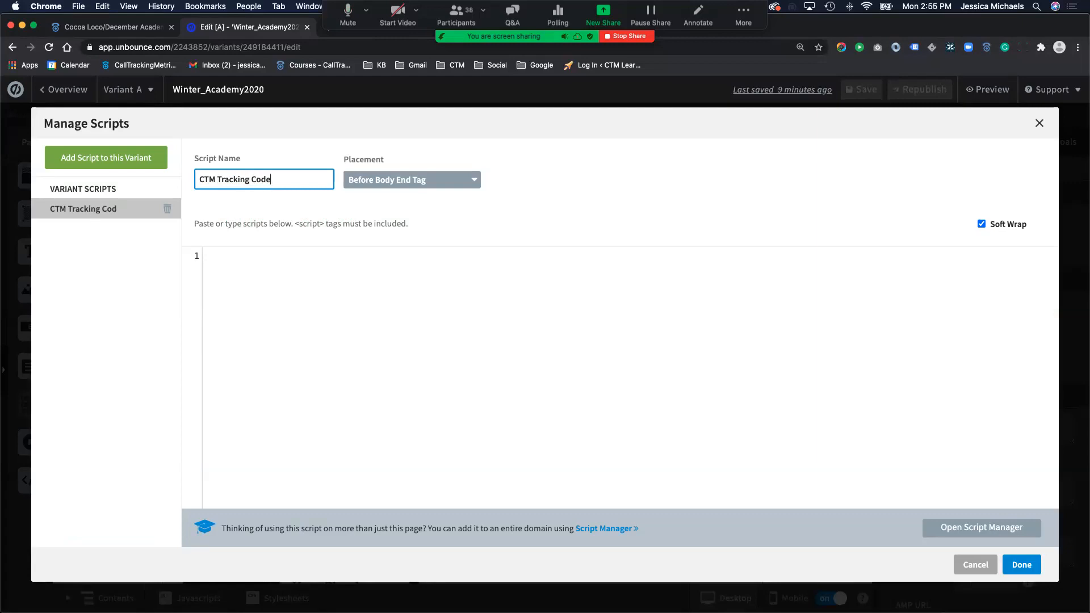
- Set the script's placement to Head, paste in the copied tracking code, and accept the script
{"action": "left_click", "coordinate": [412, 180]}
{"action": "left_click", "coordinate": [392, 241]}
{"action": "left_click", "coordinate": [412, 179]}
{"action": "left_click", "coordinate": [392, 219]}
{"action": "left_click", "coordinate": [411, 180]}
{"action": "left_click", "coordinate": [392, 199]}
{"action": "left_click", "coordinate": [412, 179]}
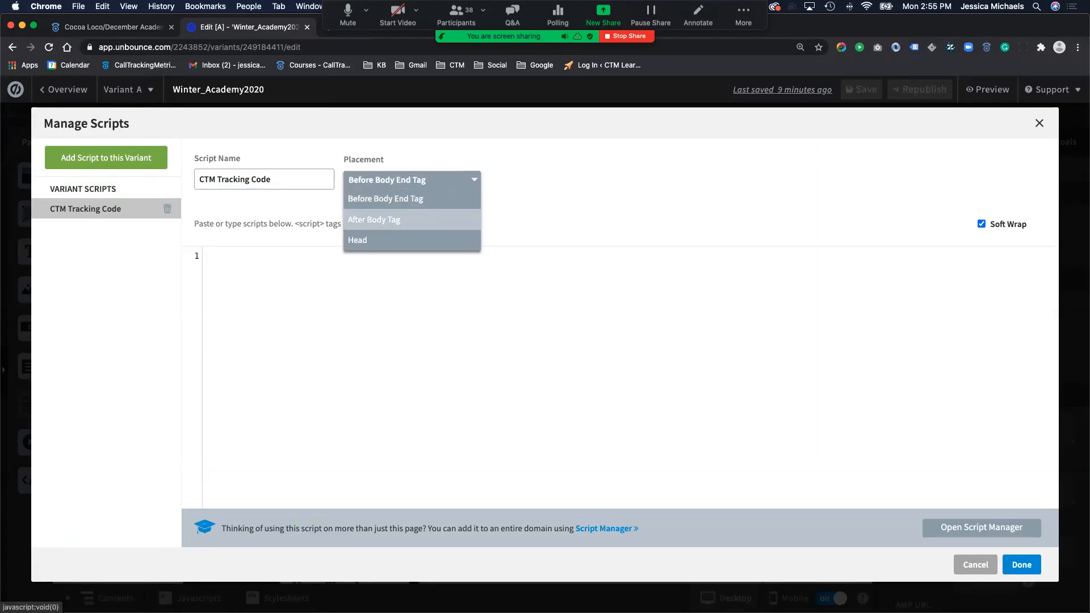
{"action": "left_click", "coordinate": [392, 241]}
{"action": "key", "text": "super+v"}
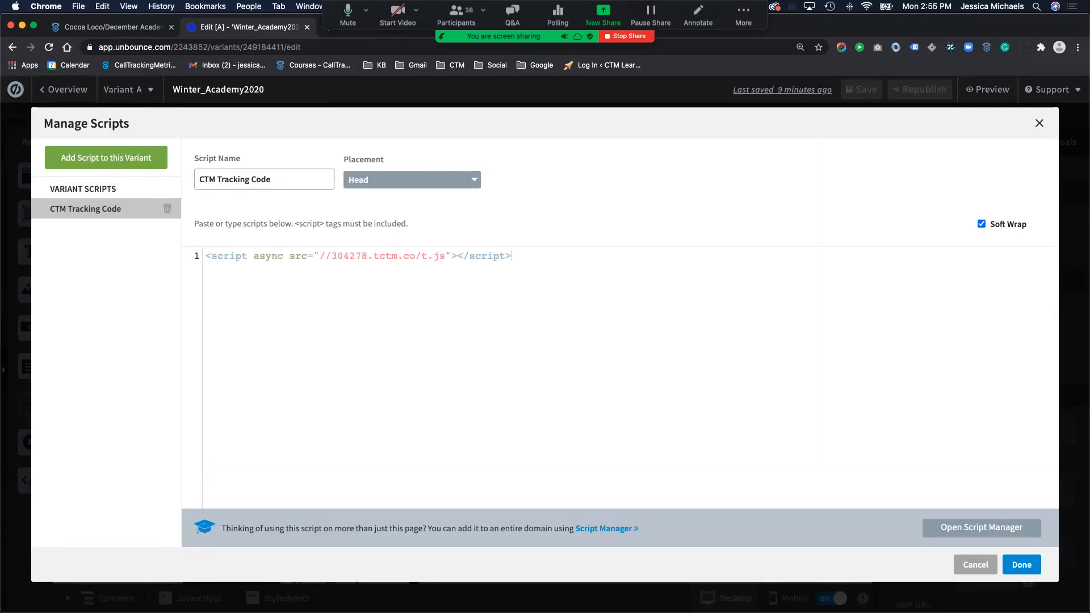
{"action": "left_click", "coordinate": [1022, 564]}
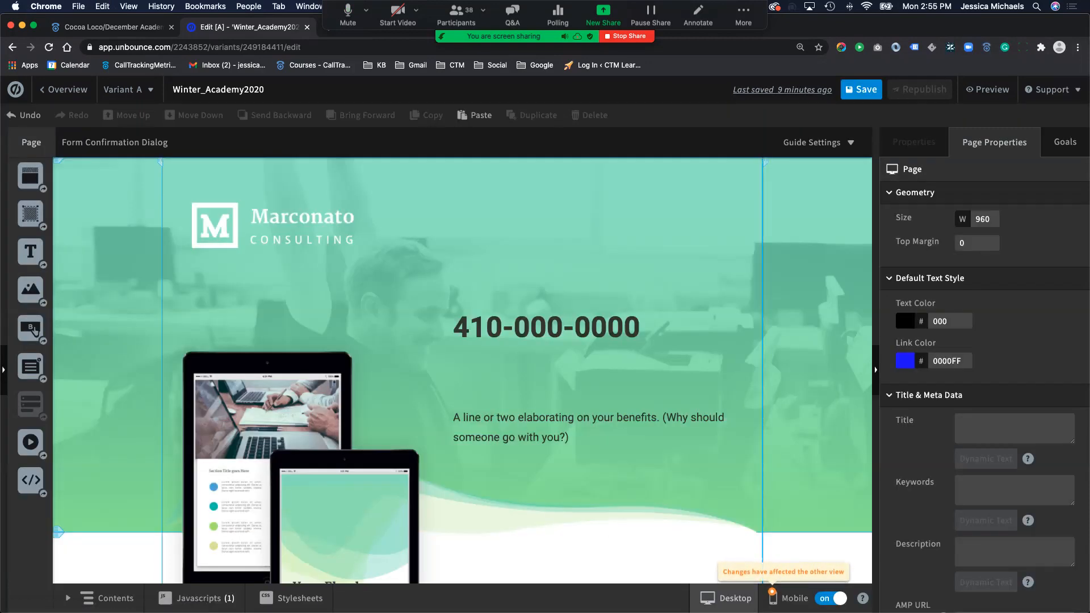
- Save the variant, return to the page overview, and republish the Winter_Academy2020 page
{"action": "key", "text": "super+s"}
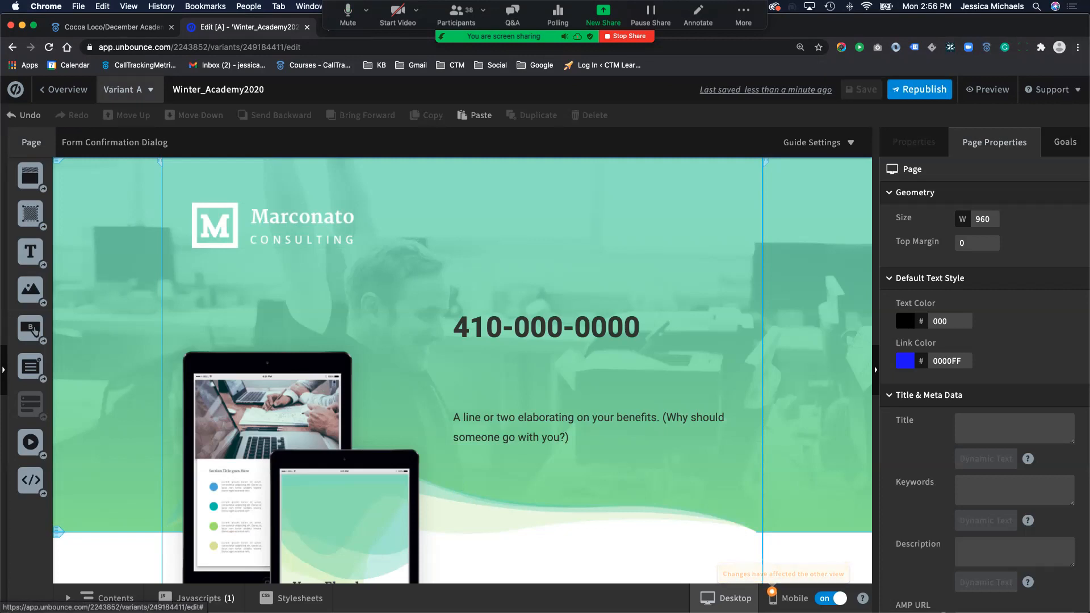
{"action": "left_click", "coordinate": [63, 89]}
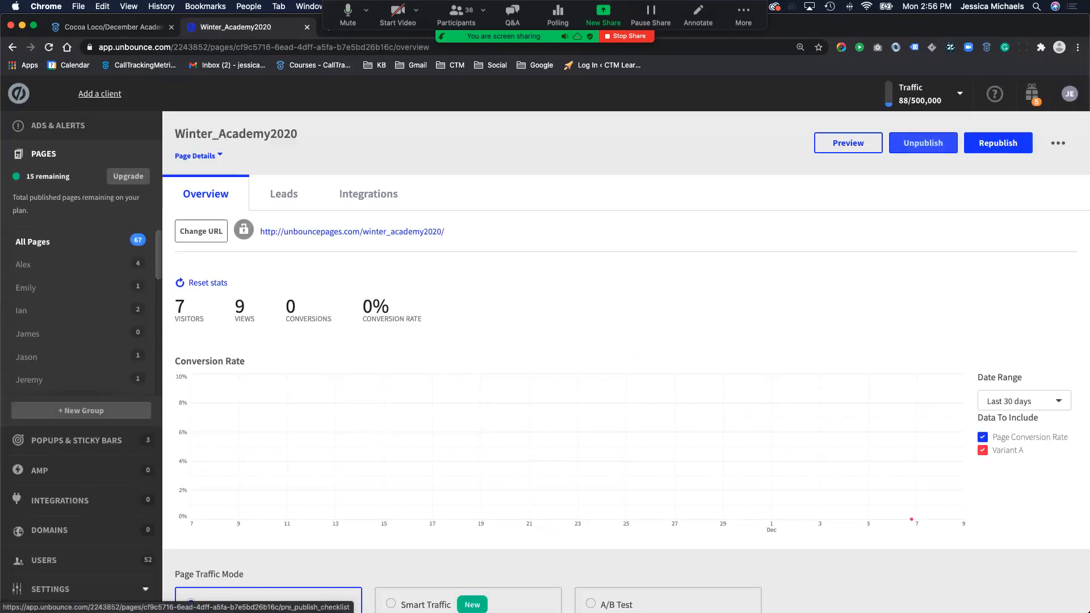
{"action": "left_click", "coordinate": [997, 143]}
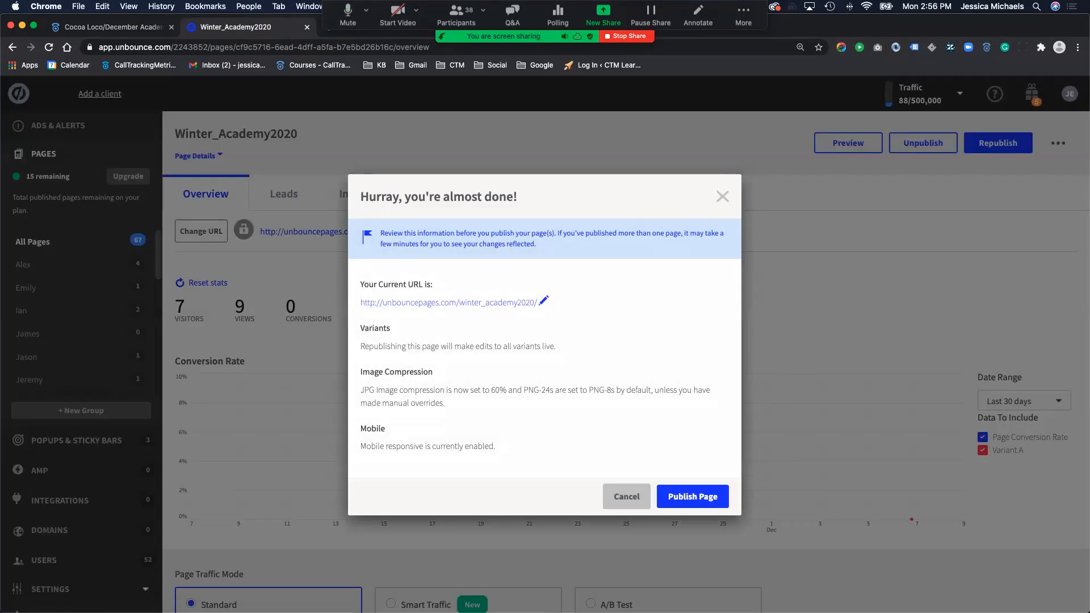
{"action": "left_click", "coordinate": [693, 497]}
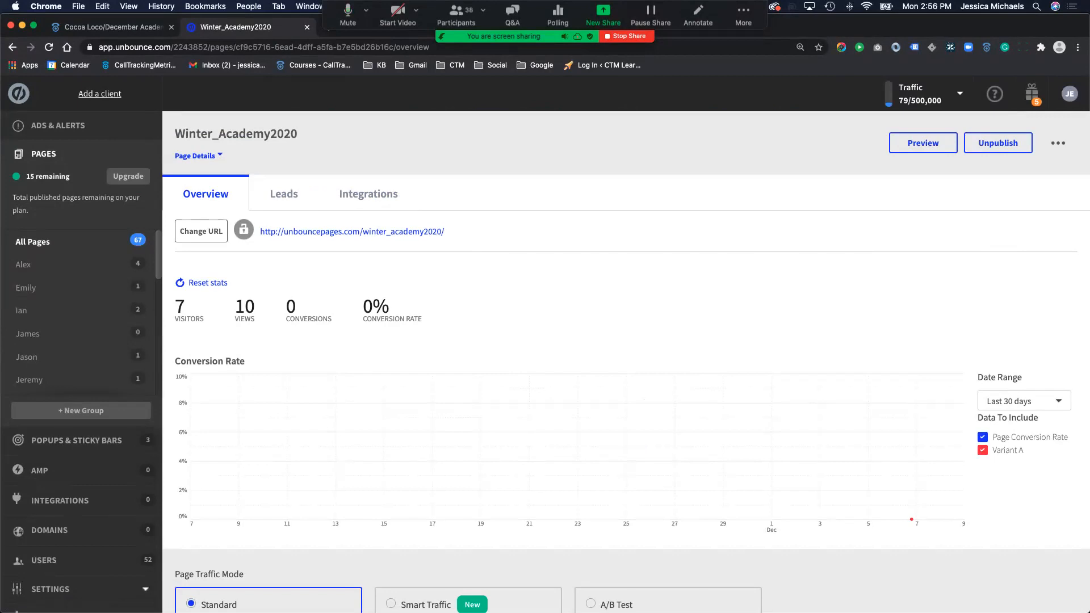
- Load the published page URL with ?gclid=test appended in a fresh incognito window and check the header's phone number
{"action": "left_click_drag", "start_coordinate": [444, 232], "coordinate": [260, 232]}
{"action": "key", "text": "super+c"}
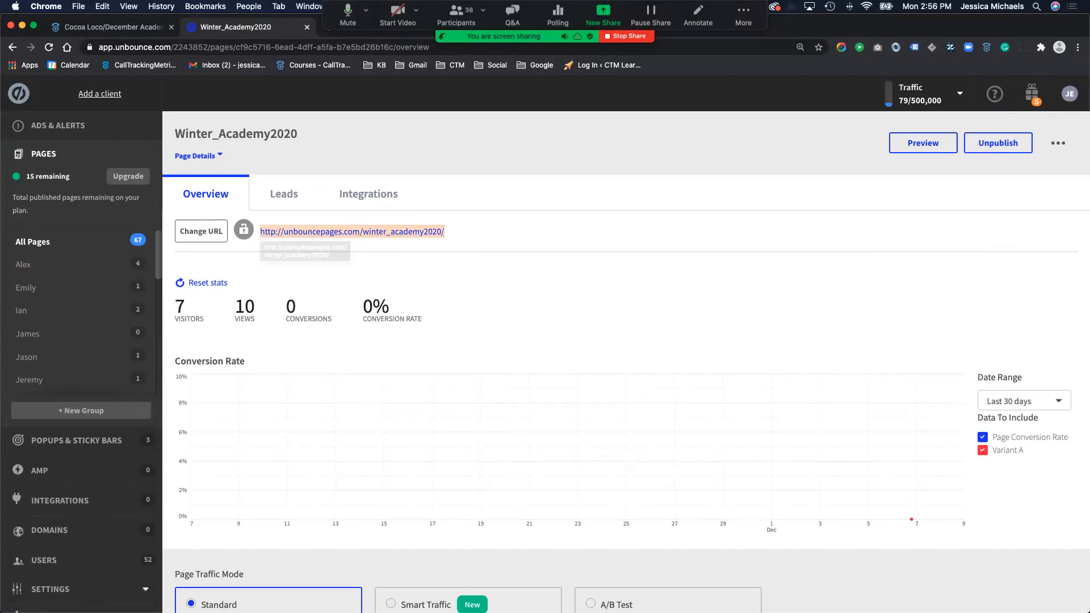
{"action": "key", "text": "ctrl+Up"}
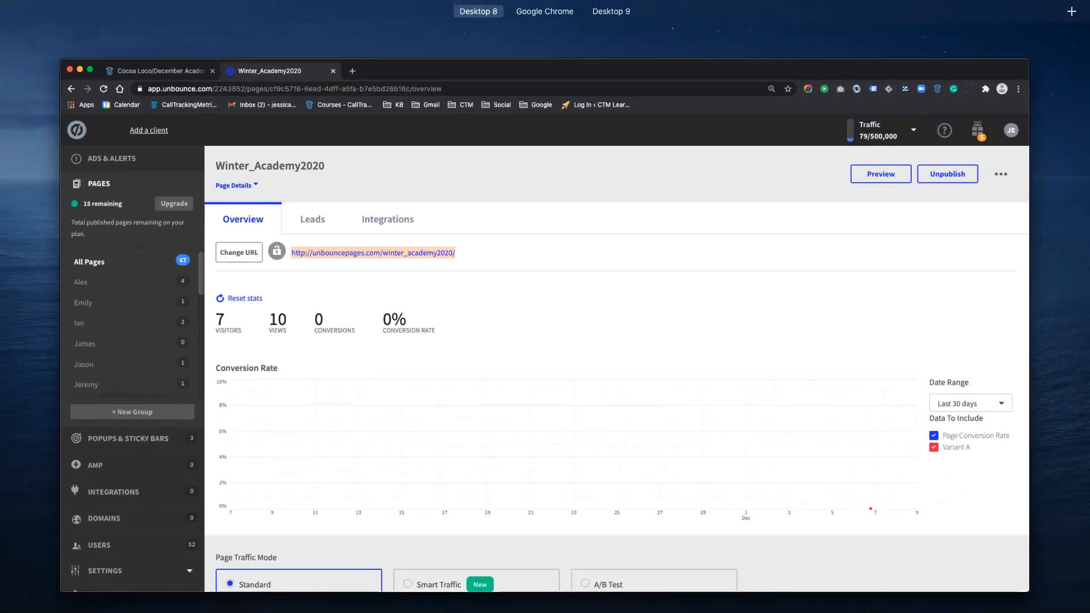
{"action": "key", "text": "ctrl+Right"}
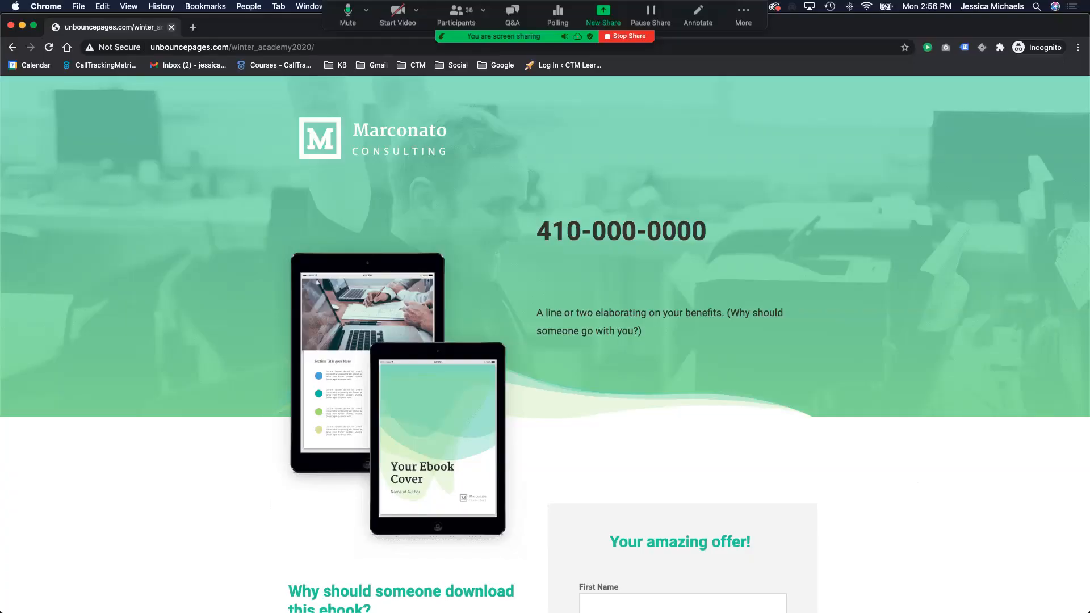
{"action": "left_click", "coordinate": [171, 27]}
{"action": "key", "text": "super+shift+n"}
{"action": "key", "text": "super+v"}
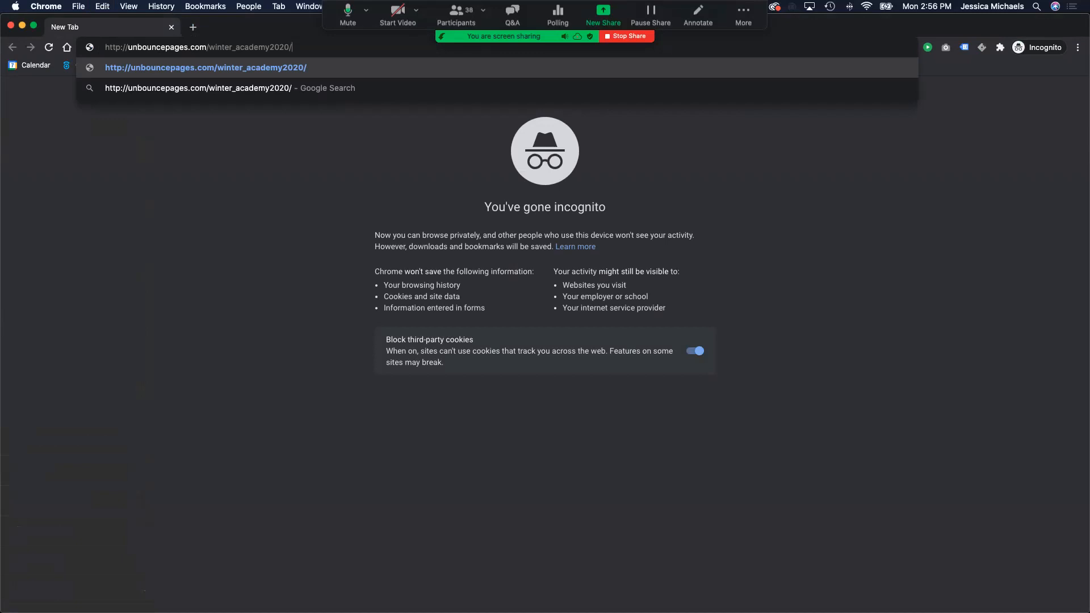
{"action": "type", "text": "?gclid=test"}
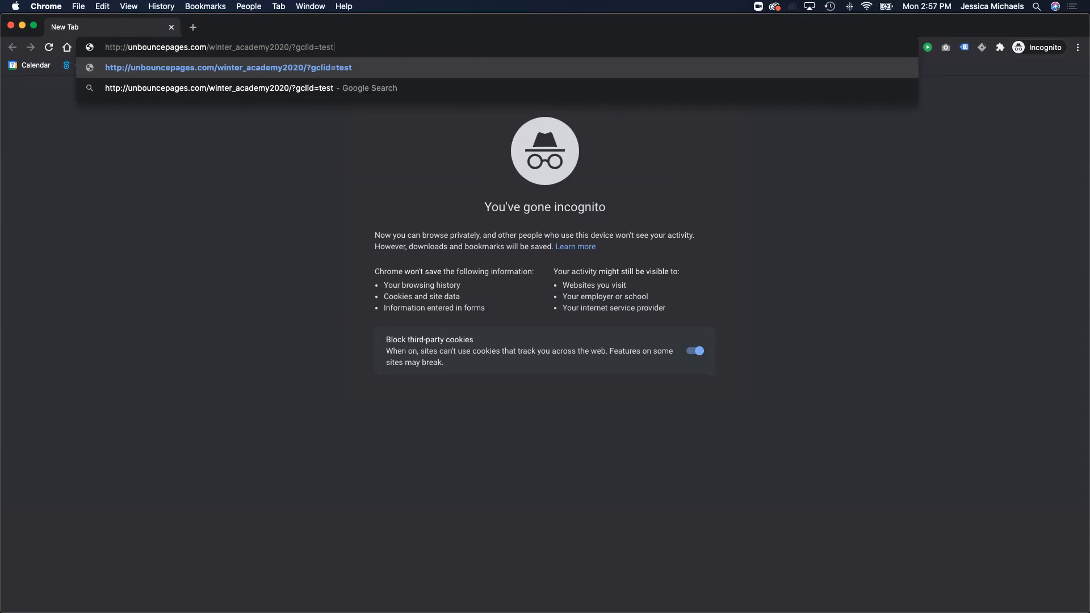
{"action": "key", "text": "Return"}
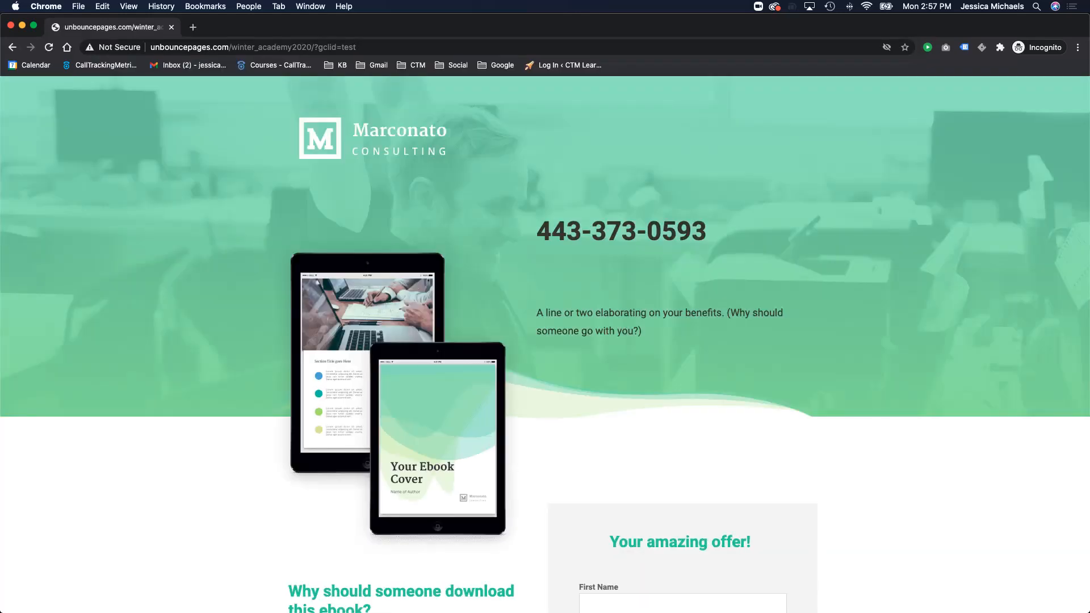
{"action": "double_click", "coordinate": [641, 233]}
- Arrange the CallTrackingMetrics window and the incognito landing page window side by side, each about half the screen wide
{"action": "left_click_drag", "start_coordinate": [397, 26], "coordinate": [1089, 102]}
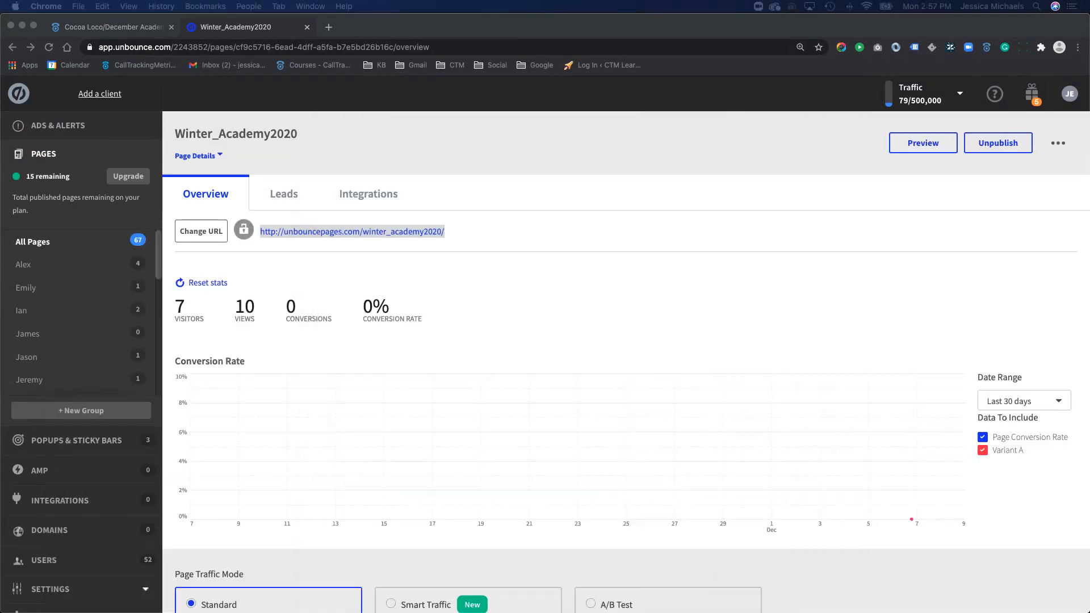
{"action": "left_click", "coordinate": [114, 27]}
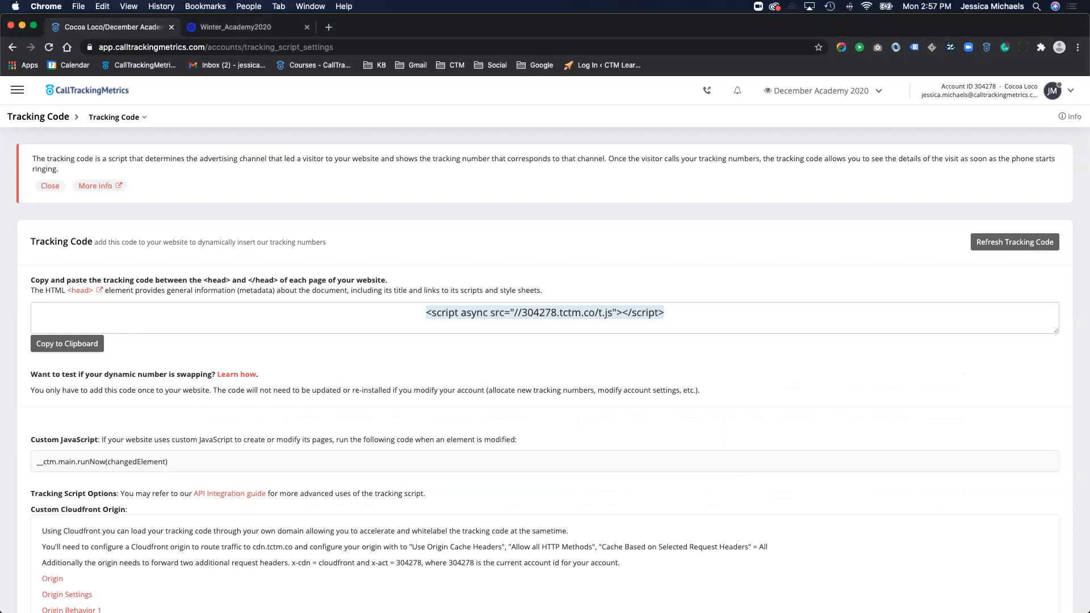
{"action": "left_click_drag", "start_coordinate": [1089, 318], "coordinate": [486, 318]}
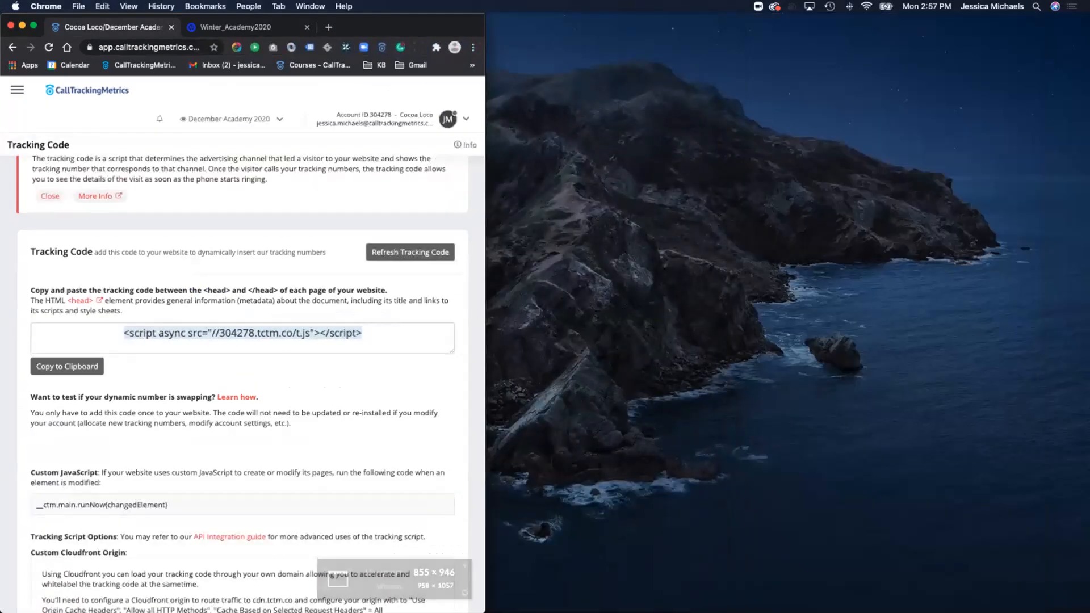
{"action": "key", "text": "ctrl+Up"}
{"action": "key", "text": "ctrl+Up"}
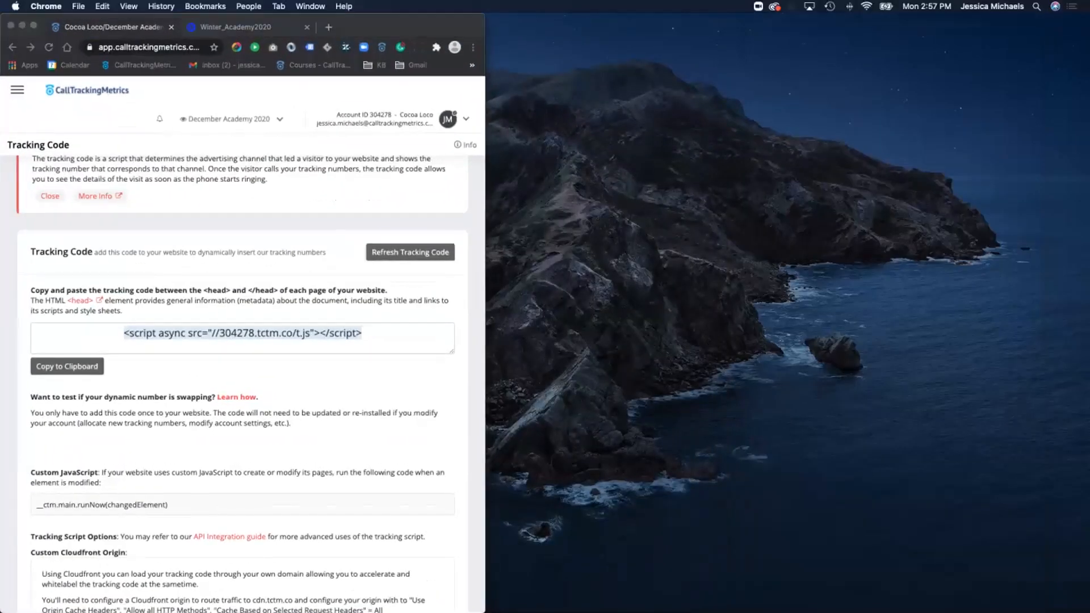
{"action": "left_click_drag", "start_coordinate": [1089, 127], "coordinate": [351, 33]}
{"action": "left_click_drag", "start_coordinate": [14, 227], "coordinate": [602, 227]}
{"action": "left_click_drag", "start_coordinate": [938, 33], "coordinate": [897, 27]}
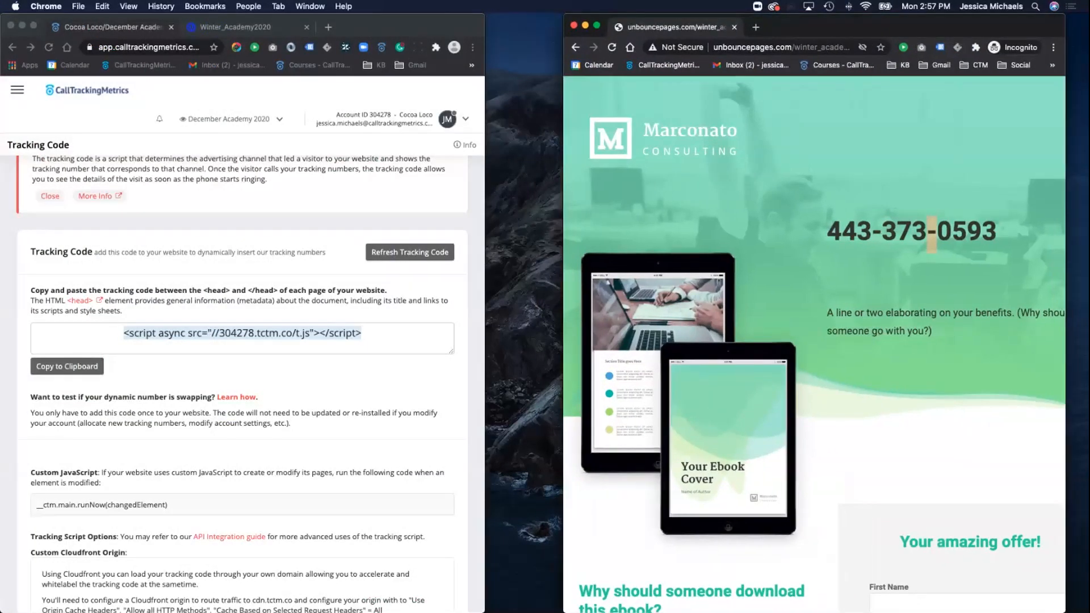
- Open the account's tracking numbers list to compare it with the number on the landing page
{"action": "left_click", "coordinate": [17, 90]}
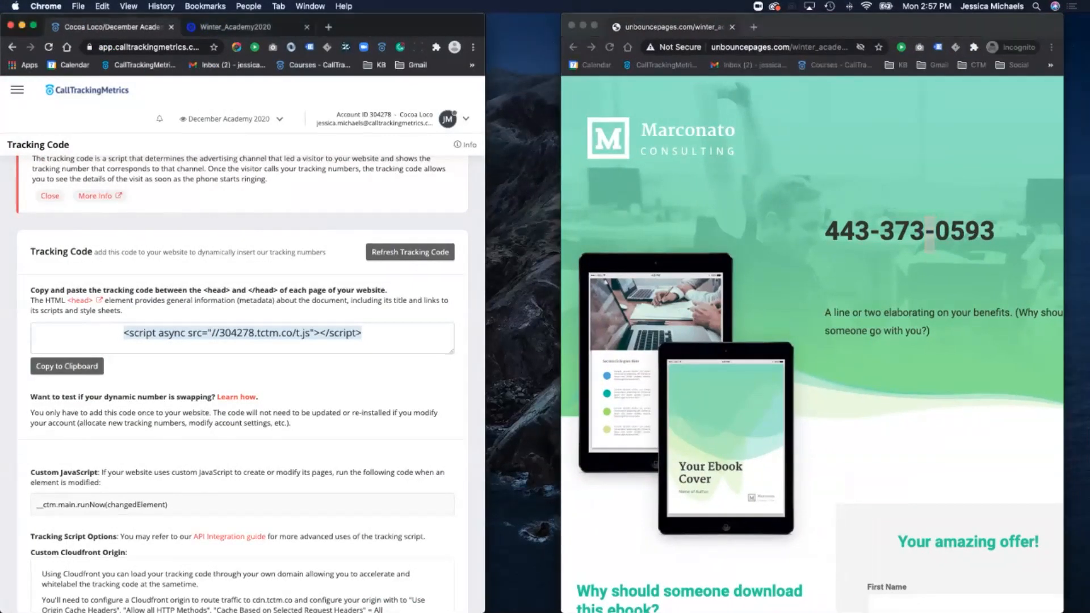
{"action": "left_click", "coordinate": [17, 90]}
{"action": "left_click", "coordinate": [17, 90]}
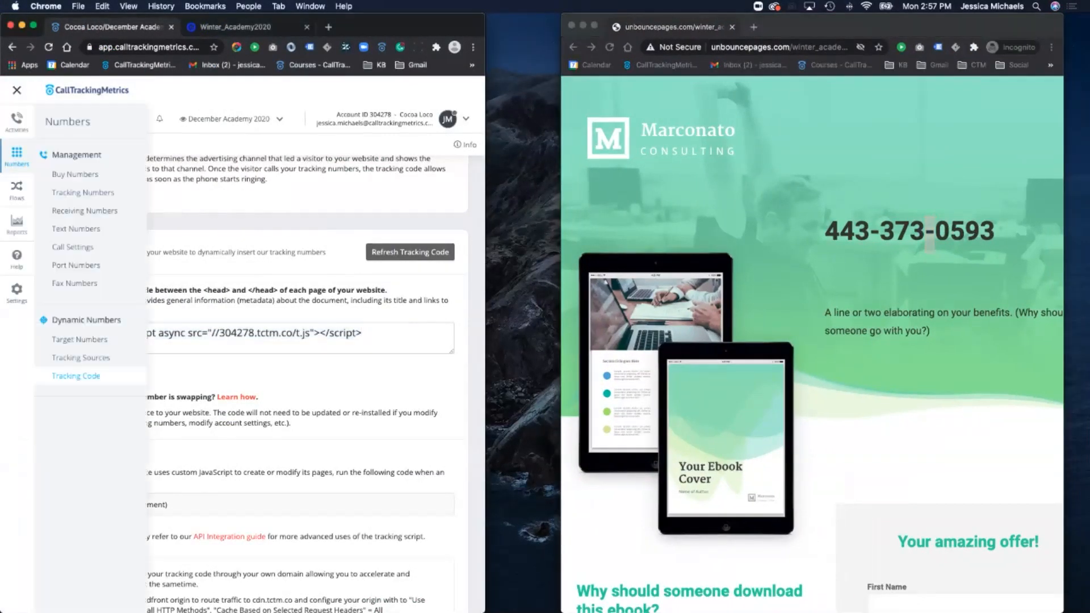
{"action": "left_click", "coordinate": [83, 193]}
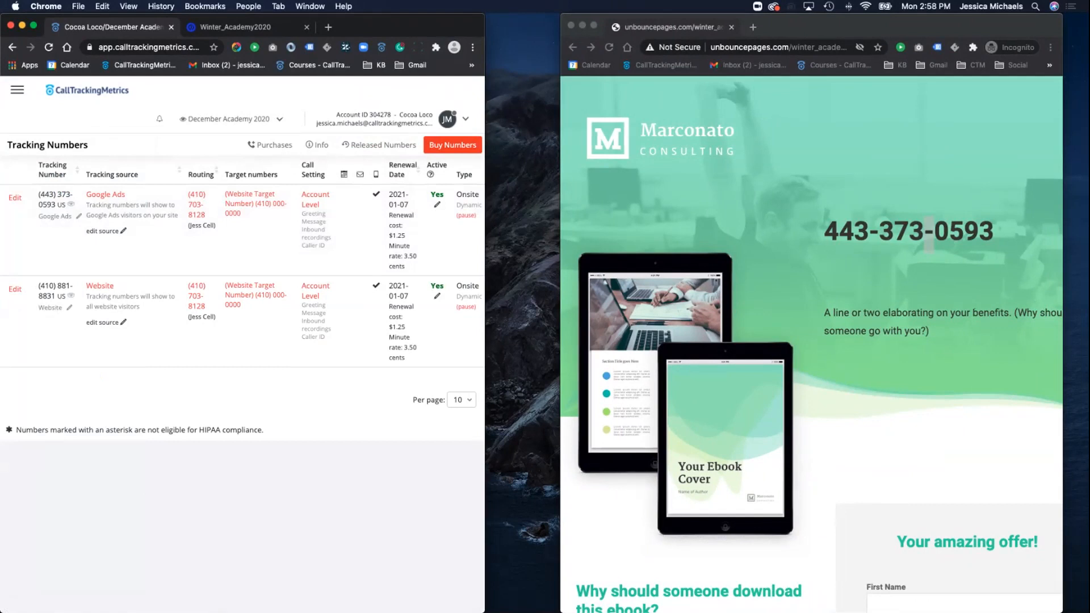
- Load unbouncepages.com/winter_academy2020/ without parameters in a fresh incognito window beside the tracking numbers list and check the header's phone number
{"action": "left_click_drag", "start_coordinate": [824, 27], "coordinate": [799, 27]}
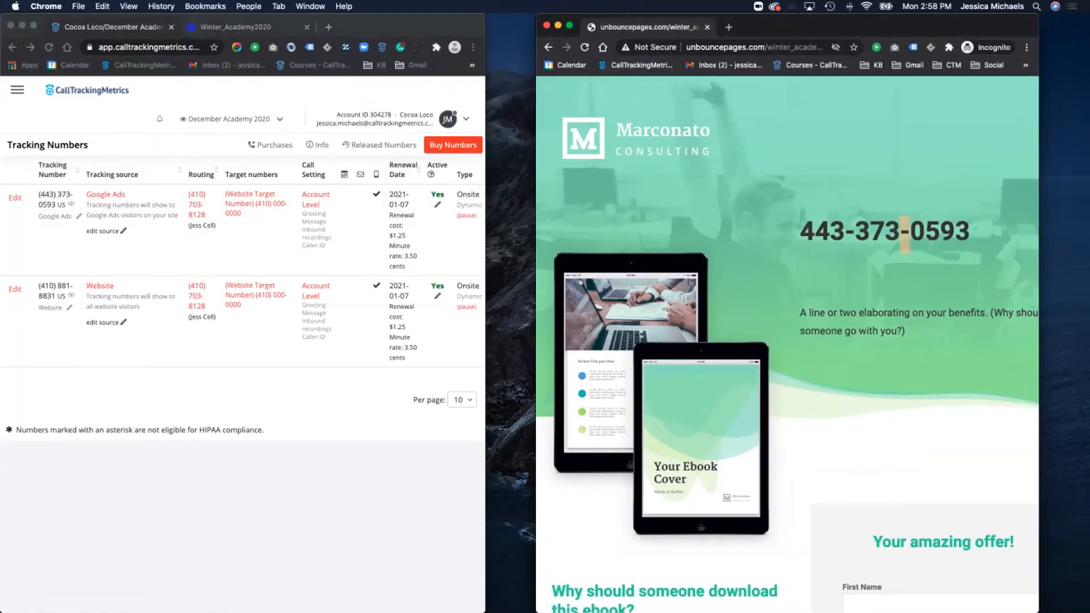
{"action": "left_click", "coordinate": [707, 27]}
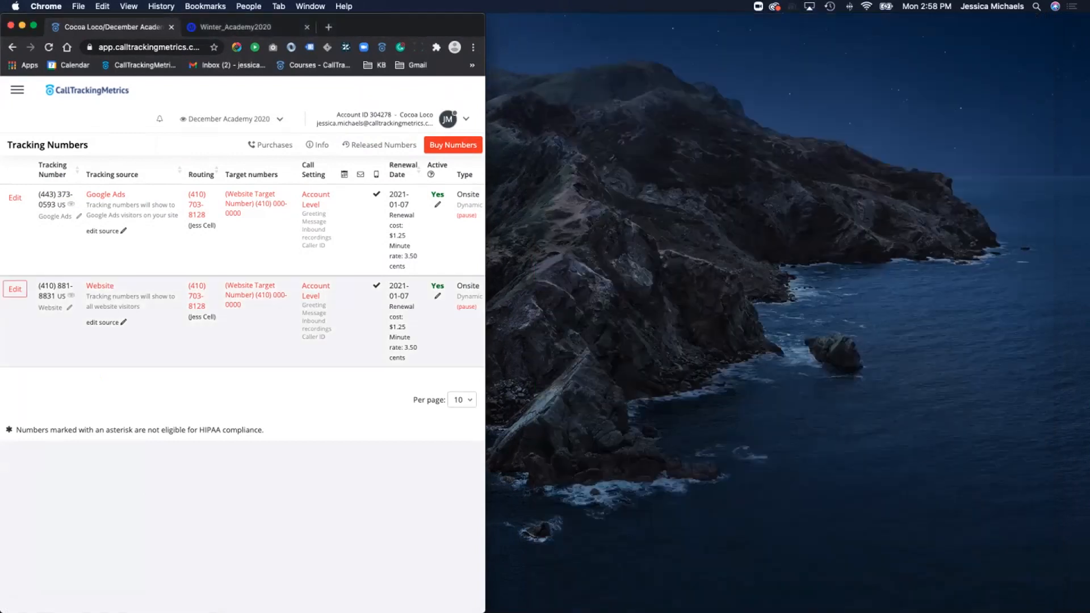
{"action": "key", "text": "super+shift+n"}
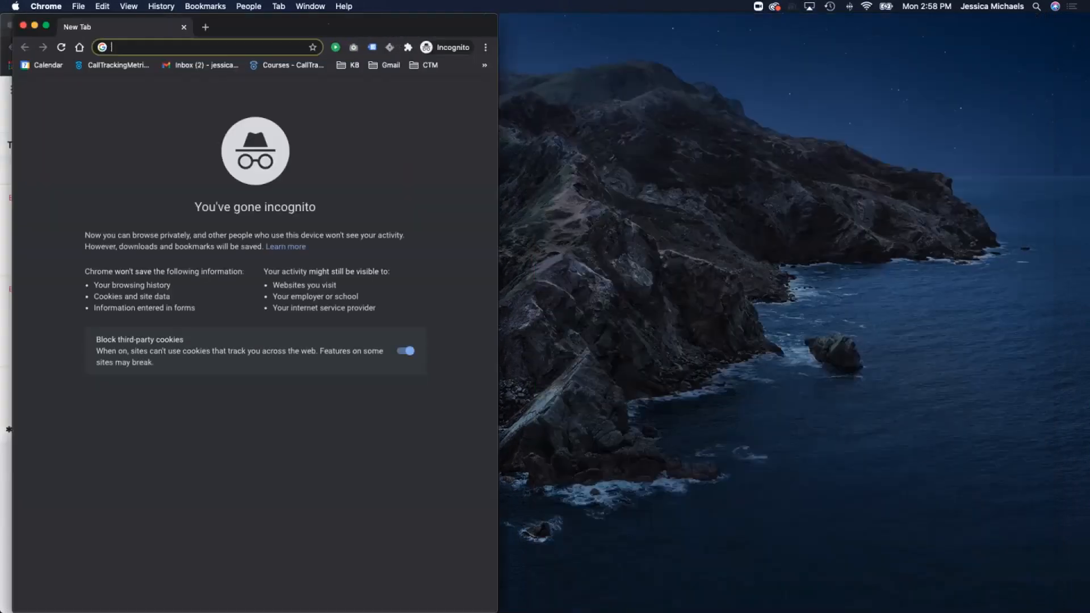
{"action": "left_click_drag", "start_coordinate": [328, 25], "coordinate": [854, 25]}
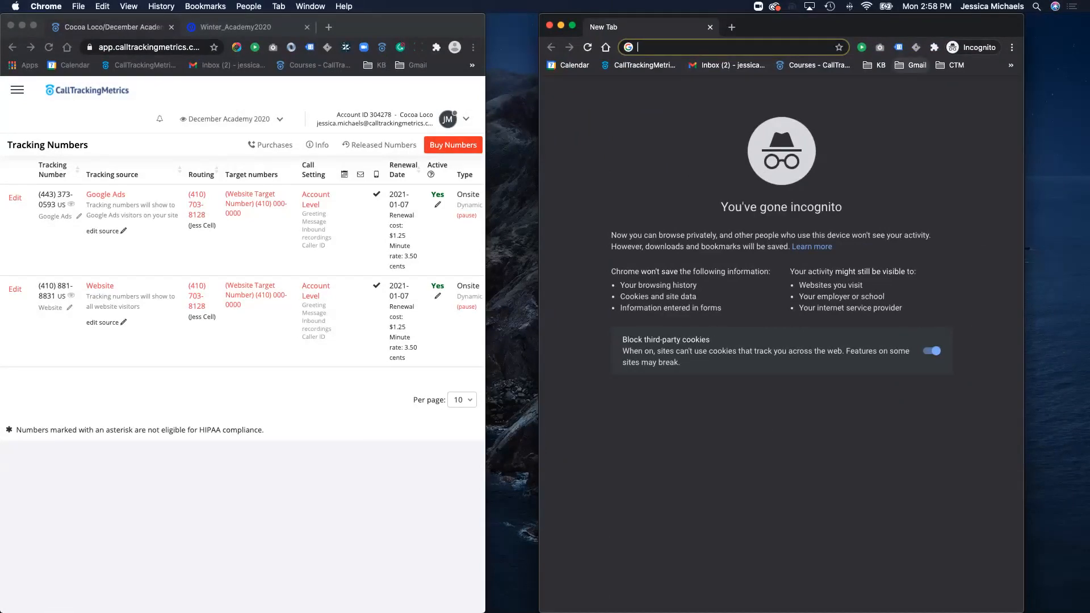
{"action": "type", "text": "http://unbouncepages.com/winter_academy2020/"}
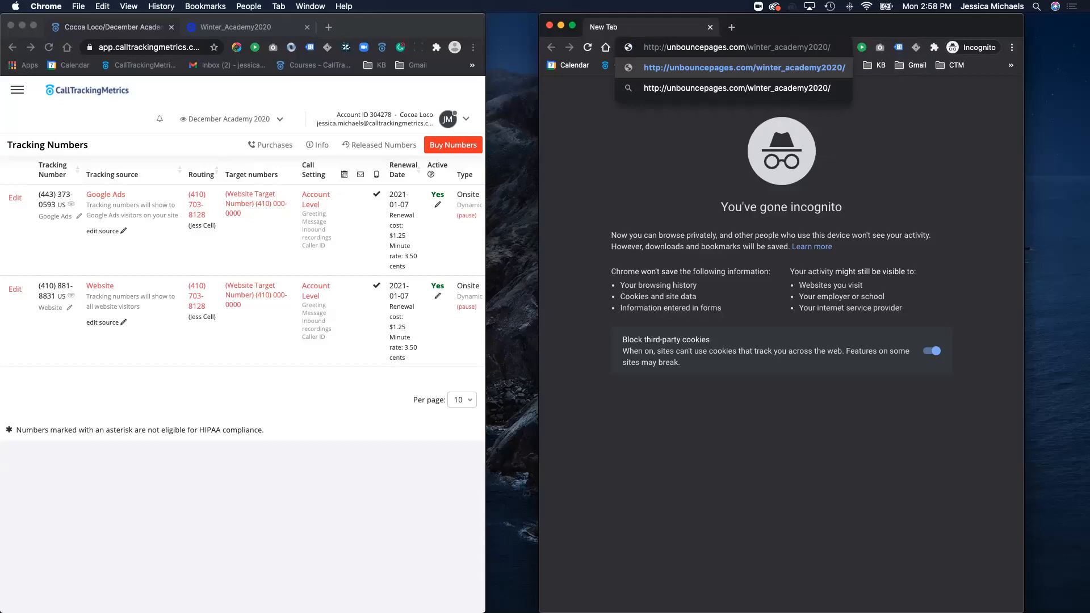
{"action": "key", "text": "Return"}
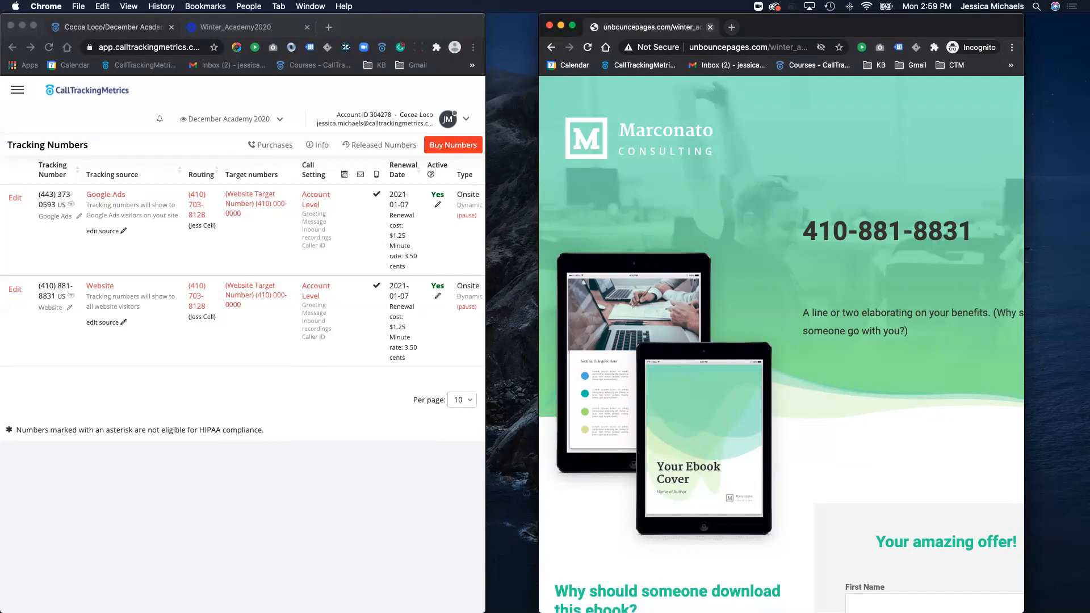
{"action": "left_click", "coordinate": [710, 27]}
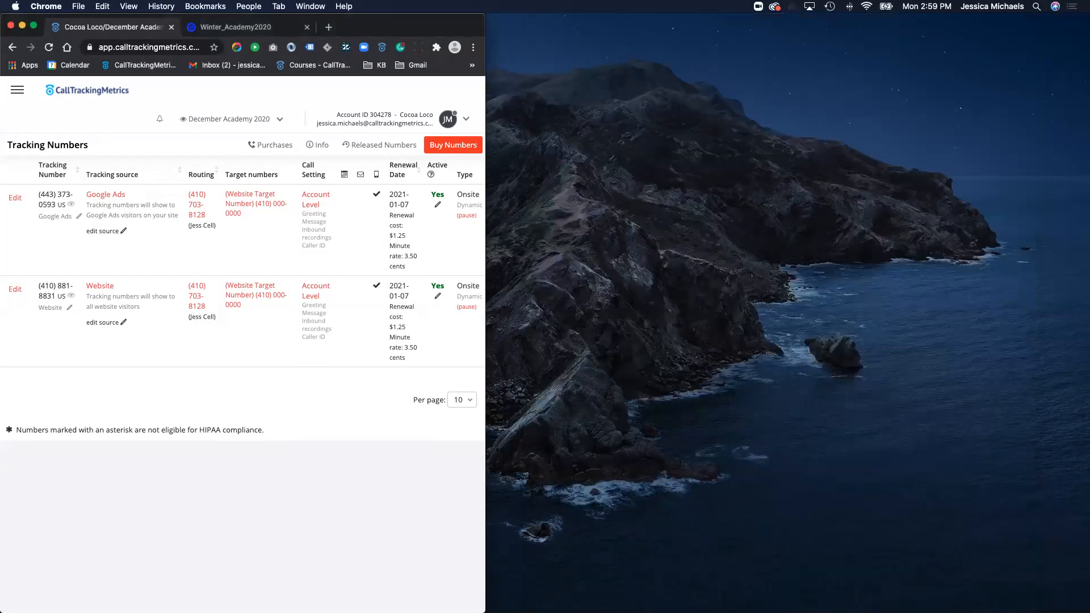
{"action": "key", "text": "super+shift+n"}
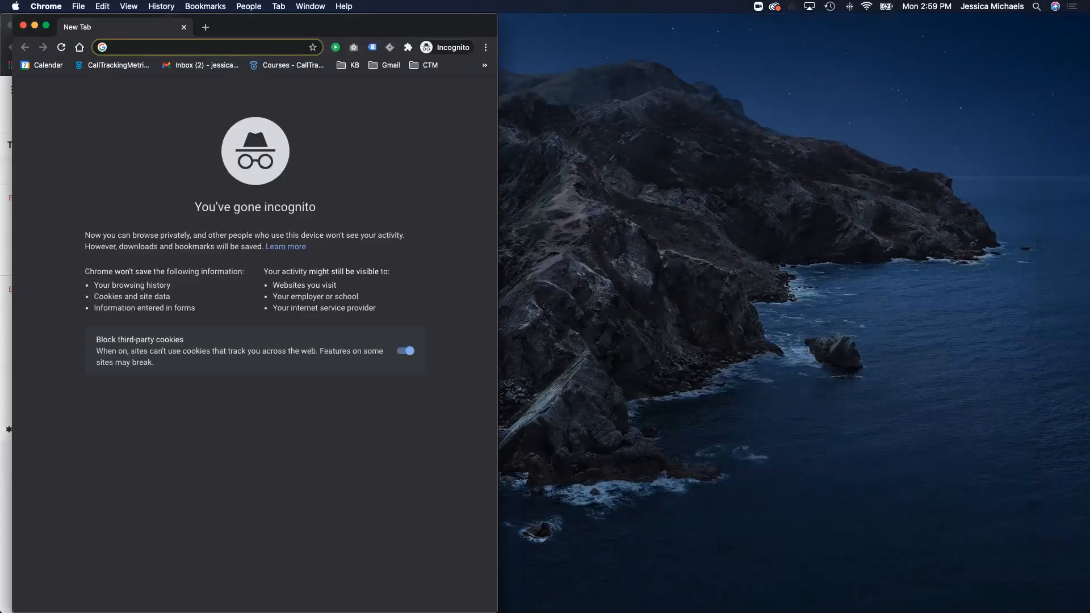
{"action": "left_click_drag", "start_coordinate": [340, 27], "coordinate": [846, 27]}
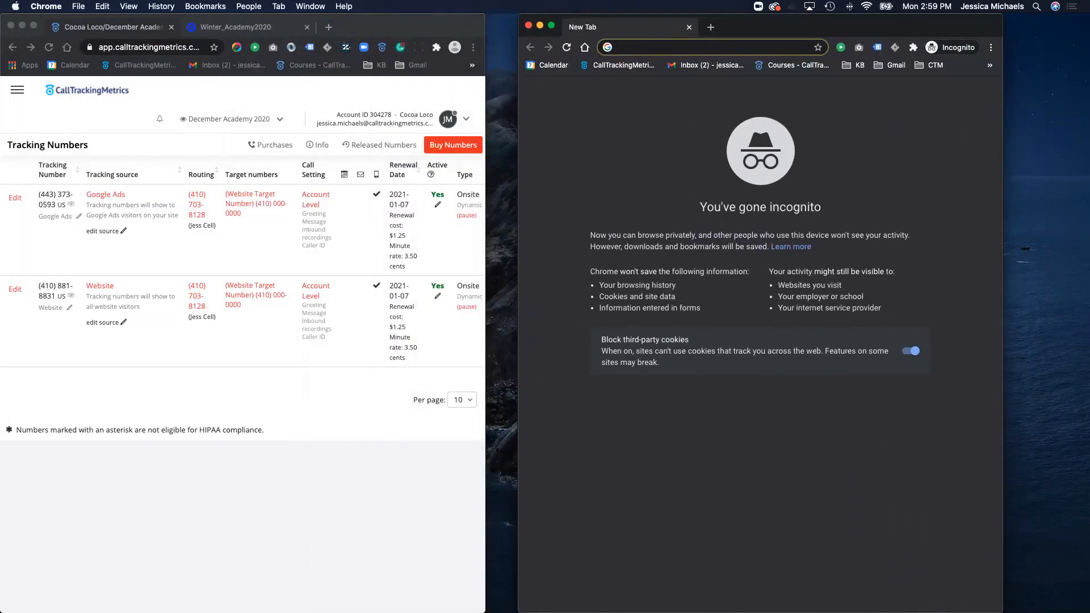
{"action": "type", "text": "http://unbouncepages.com/winter_academy2020/"}
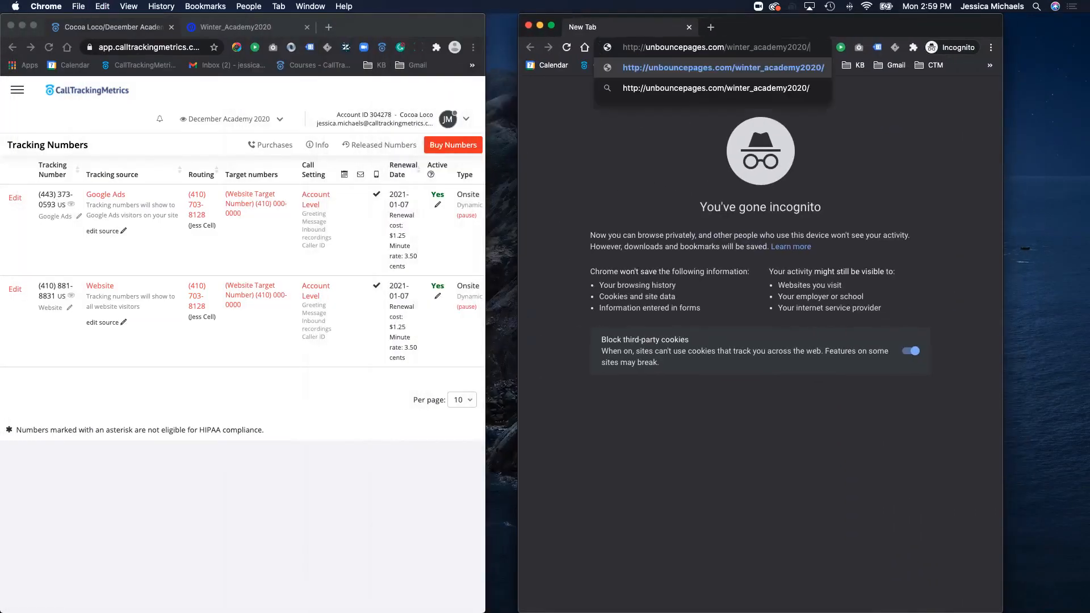
{"action": "key", "text": "super+grave"}
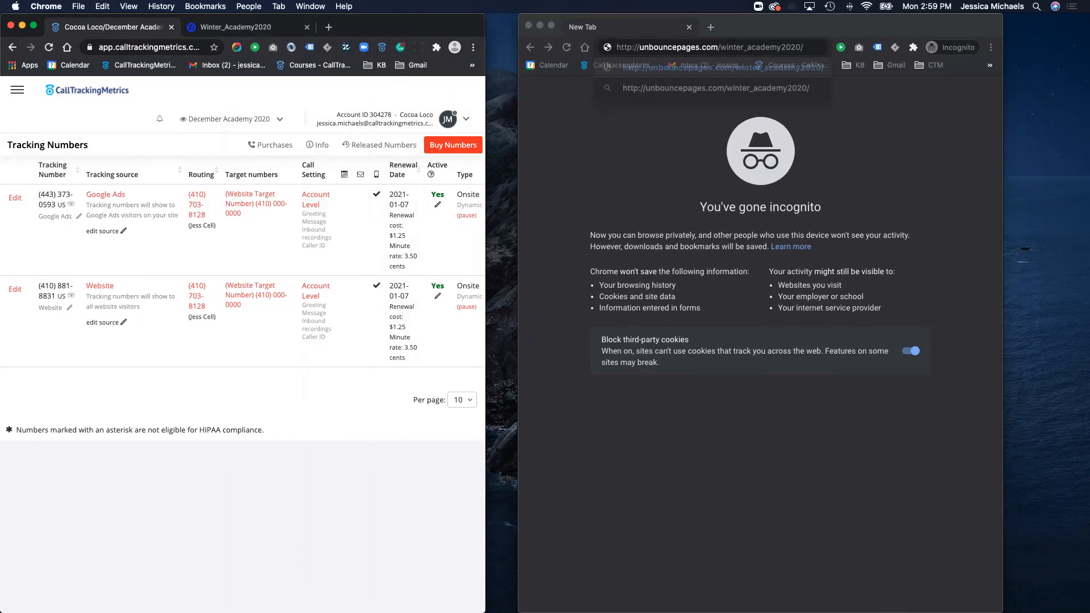
{"action": "key", "text": "super+shift+n"}
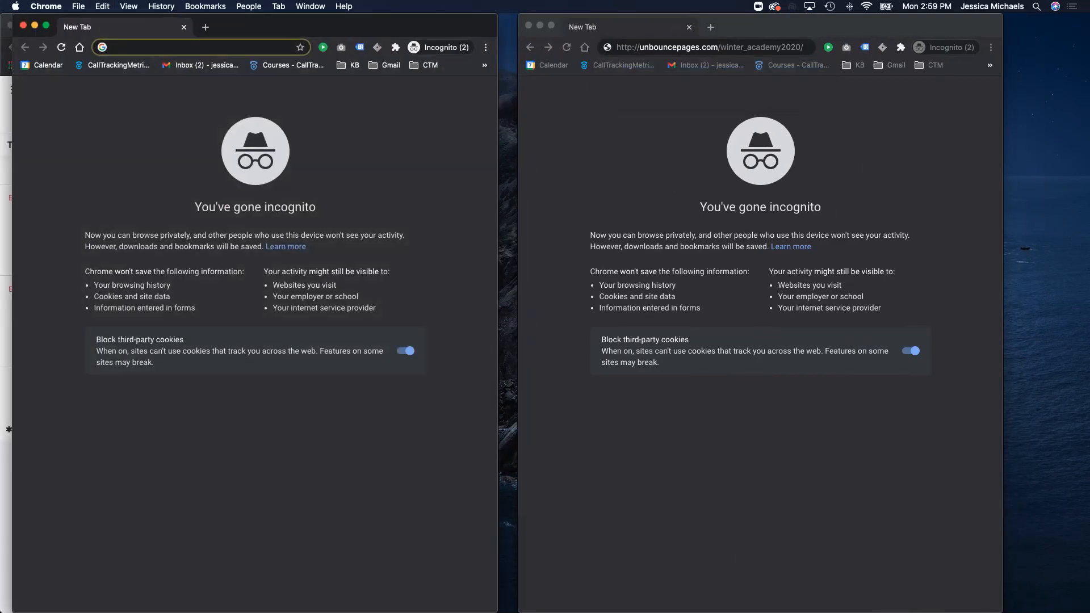
{"action": "key", "text": "super+shift+m"}
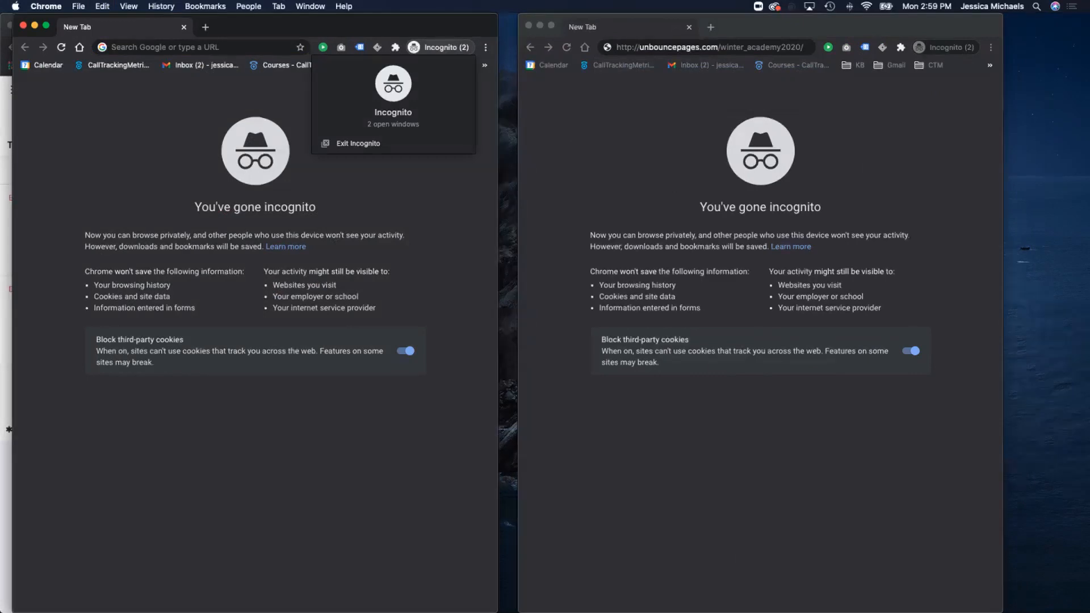
{"action": "key", "text": "super+w"}
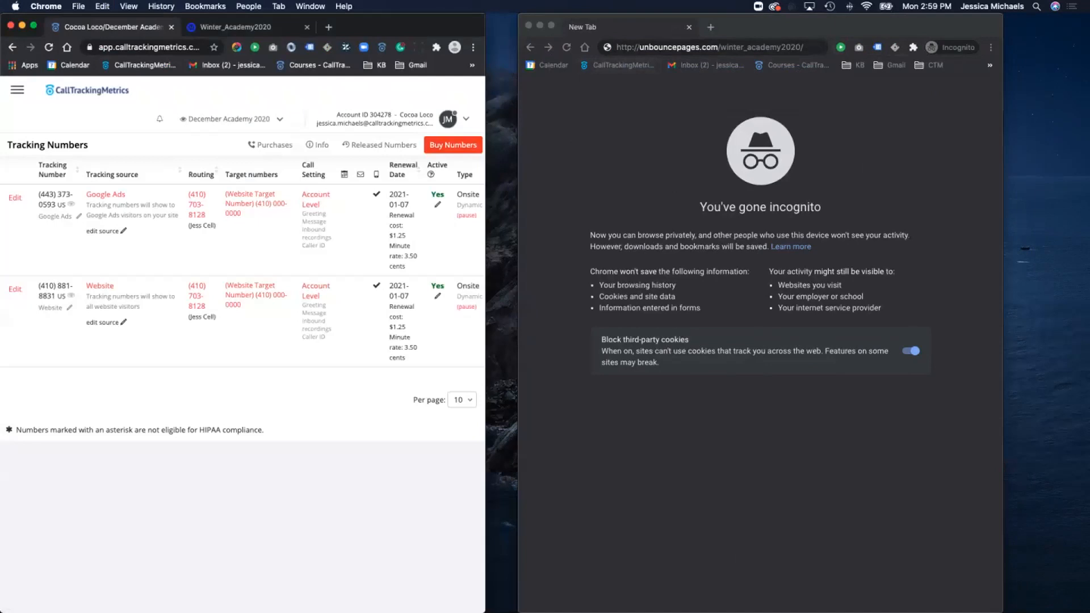
- Append ?gclid=test to the landing page address and load the page to check the swapped phone number
{"action": "left_click", "coordinate": [804, 47]}
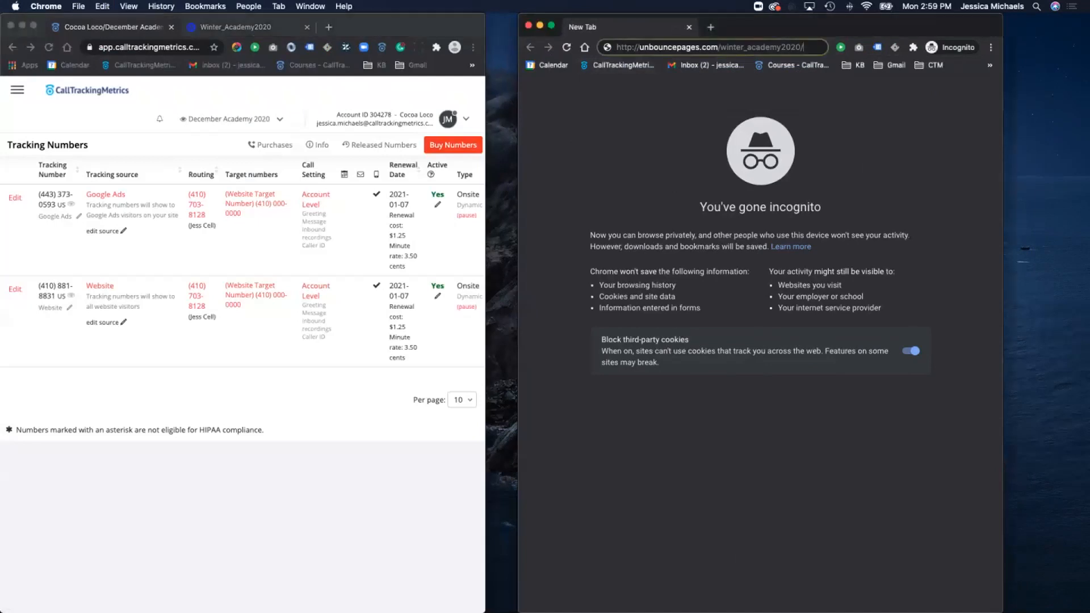
{"action": "type", "text": "?gclid=test"}
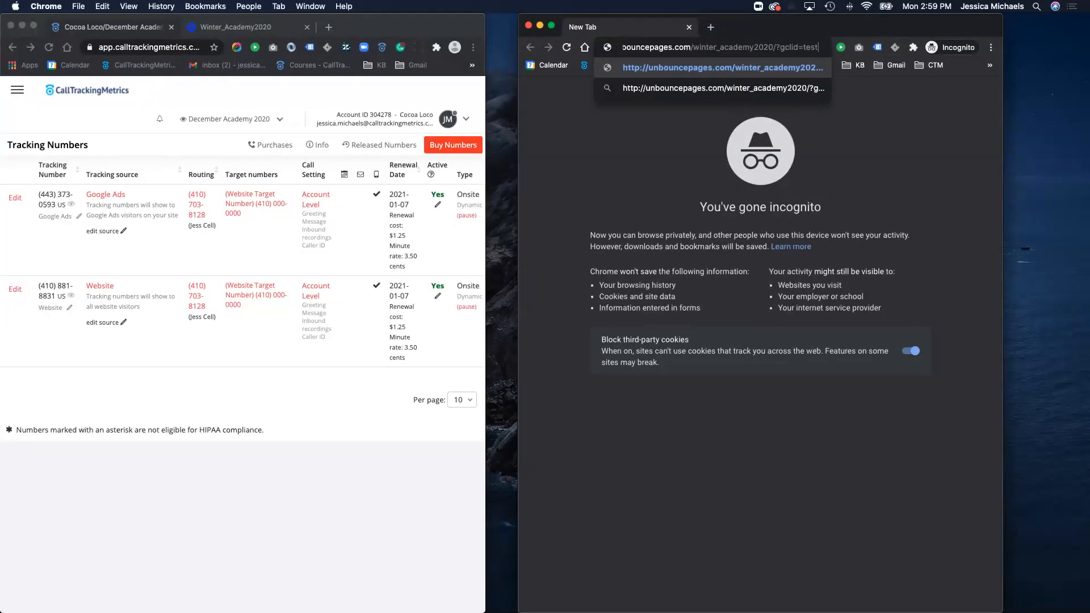
{"action": "key", "text": "Return"}
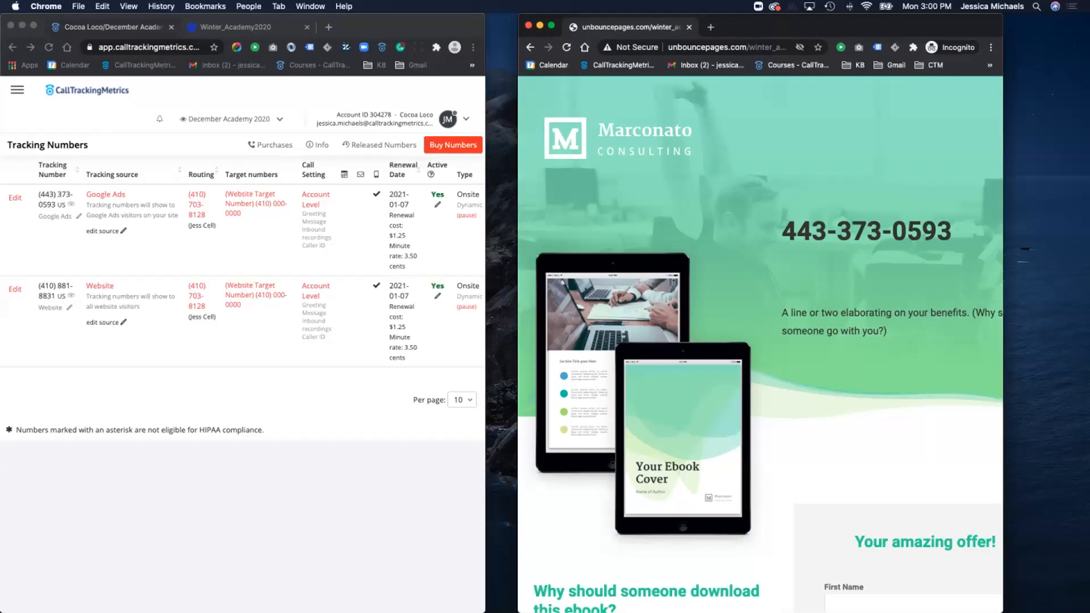
- Return to the CallTrackingMetrics window and open the account's call log to check the test call
{"action": "left_click", "coordinate": [728, 47]}
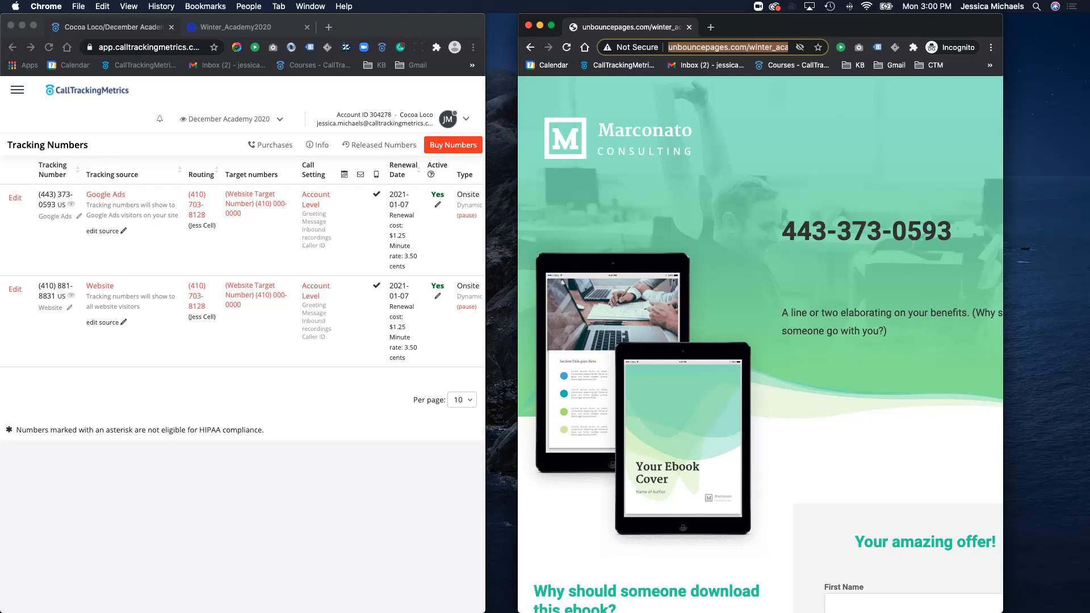
{"action": "left_click", "coordinate": [171, 94]}
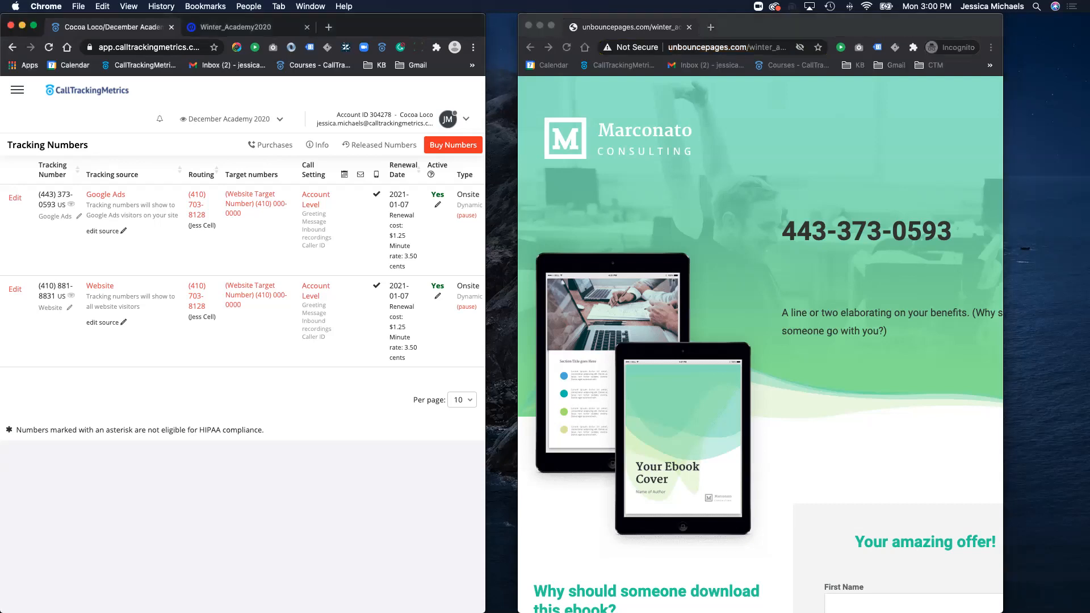
{"action": "left_click", "coordinate": [87, 90]}
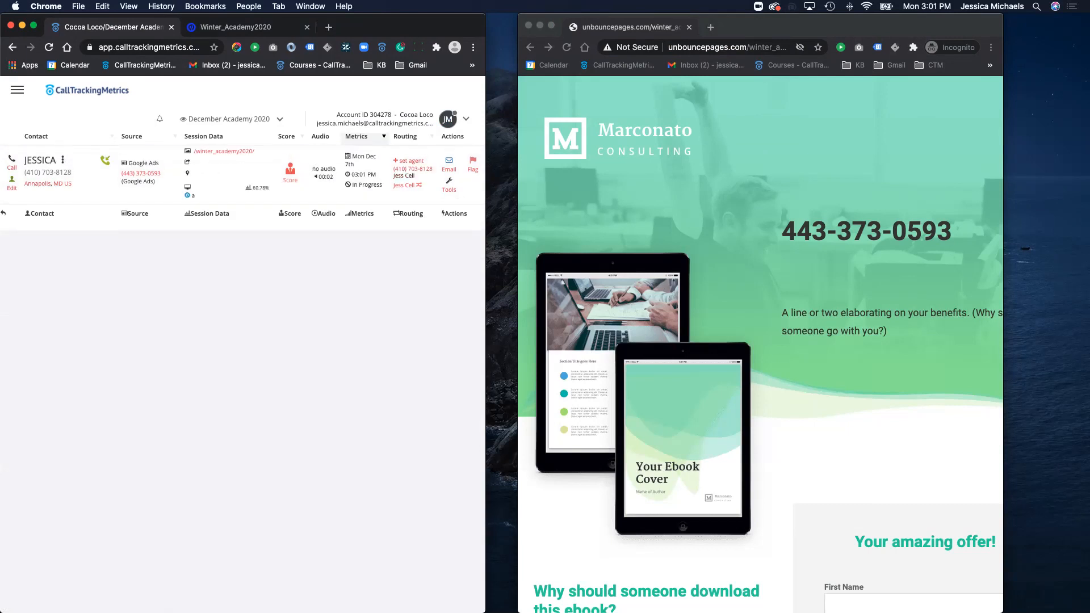
- Move the incognito landing page window aside and widen the CallTrackingMetrics window to about 1442 pixels to show the call log's columns
{"action": "left_click_drag", "start_coordinate": [485, 318], "coordinate": [518, 318]}
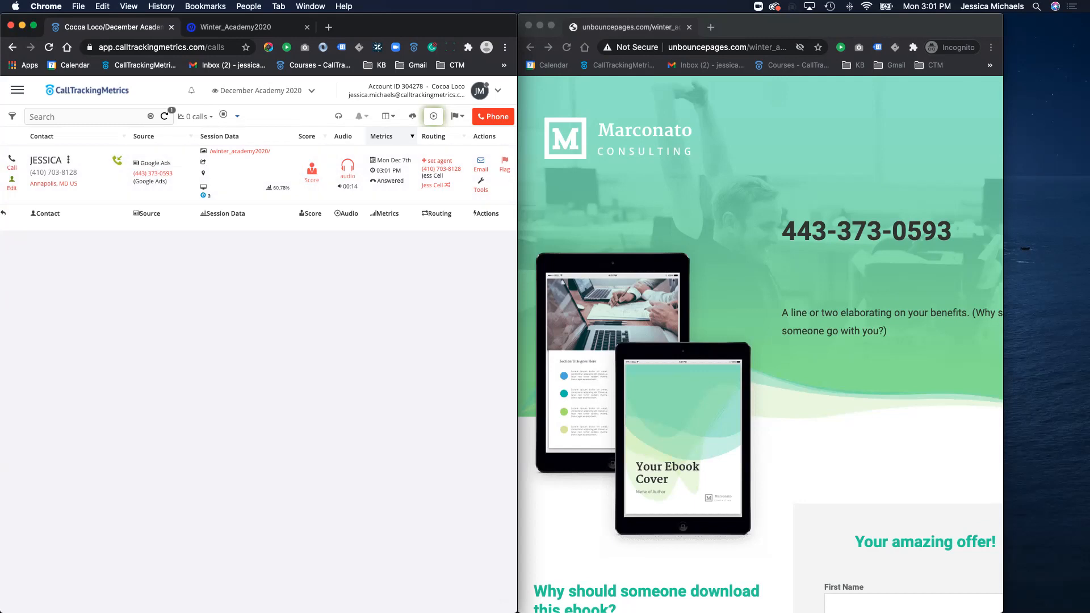
{"action": "left_click_drag", "start_coordinate": [795, 27], "coordinate": [876, 26]}
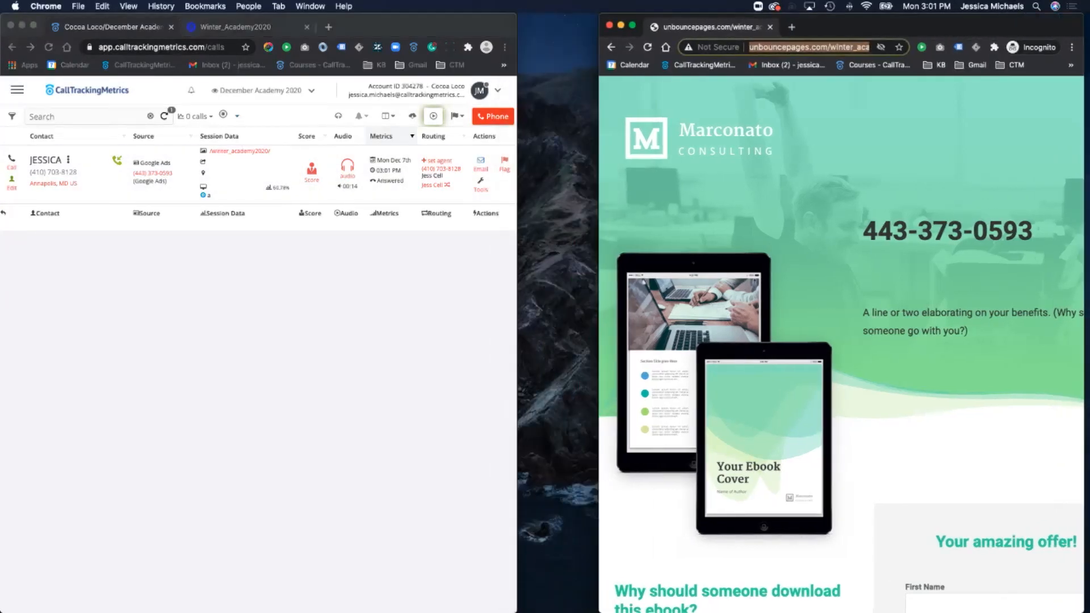
{"action": "left_click", "coordinate": [421, 27]}
{"action": "left_click_drag", "start_coordinate": [518, 352], "coordinate": [577, 352]}
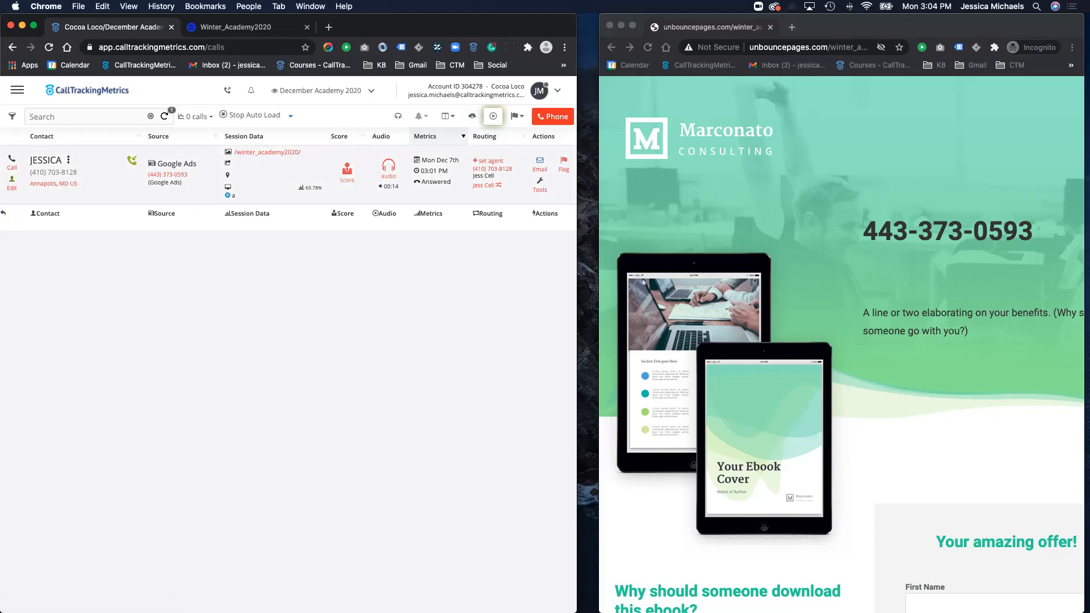
{"action": "left_click_drag", "start_coordinate": [577, 341], "coordinate": [819, 341]}
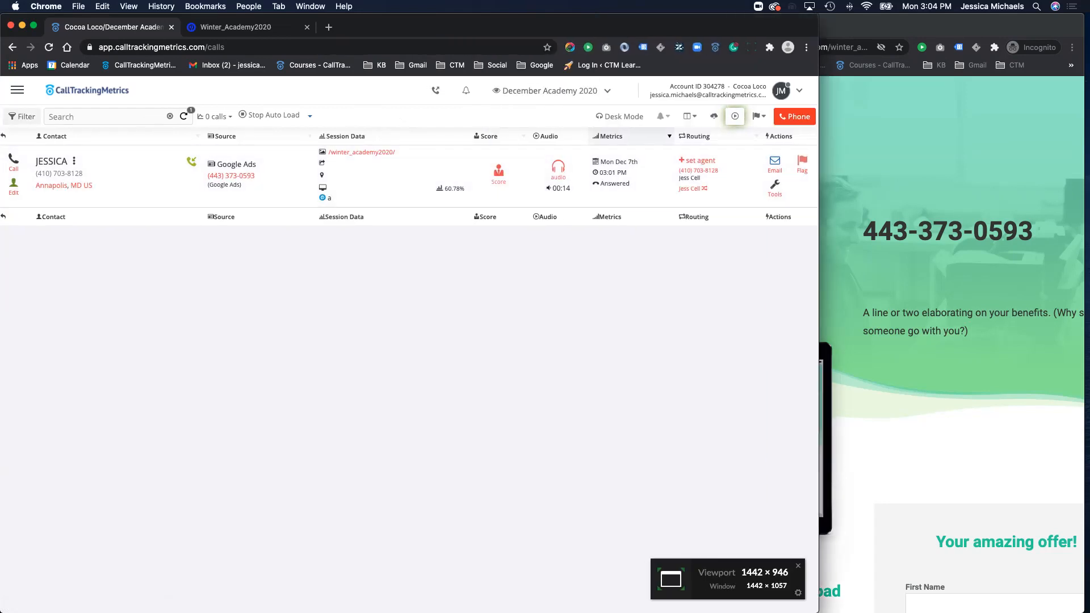
- Open the Knowledge Base from the account's help resources and look at its search suggestions
{"action": "left_click", "coordinate": [17, 90]}
{"action": "left_click", "coordinate": [18, 258]}
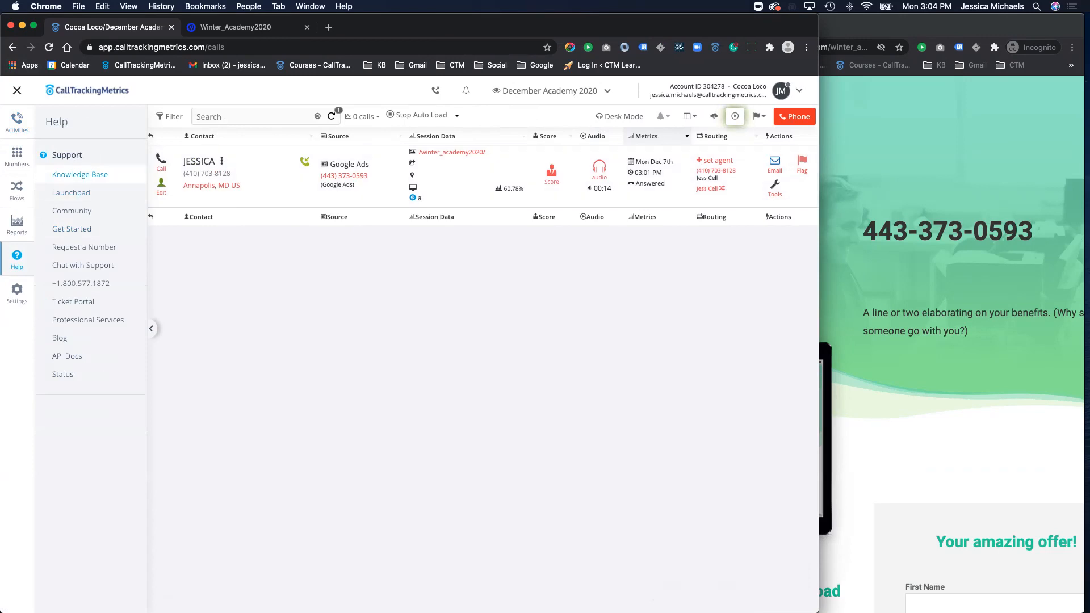
{"action": "left_click", "coordinate": [80, 174]}
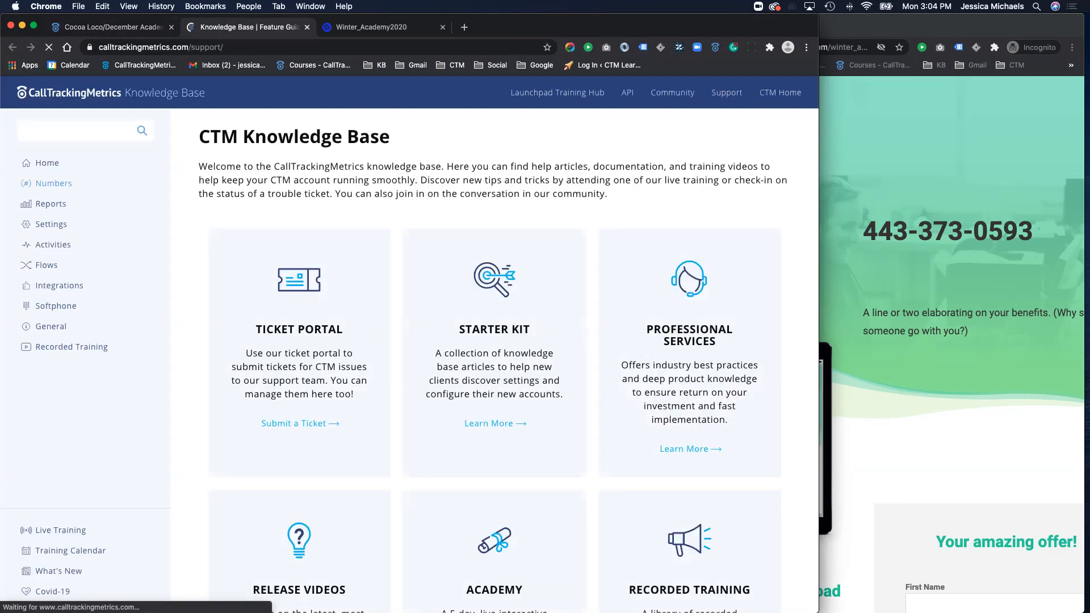
{"action": "left_click", "coordinate": [75, 130]}
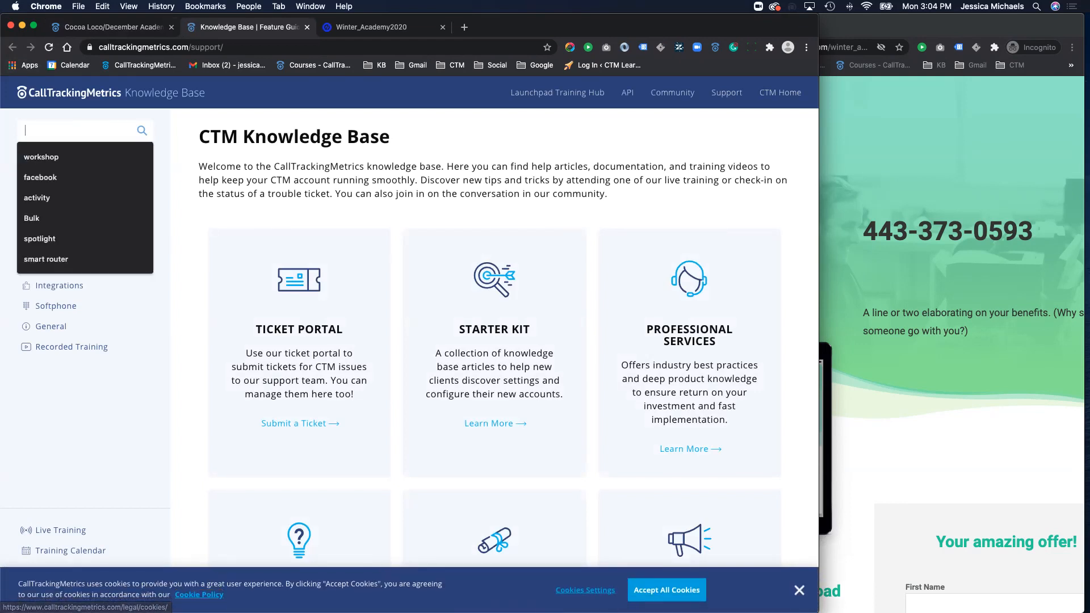
{"action": "key", "text": "Escape"}
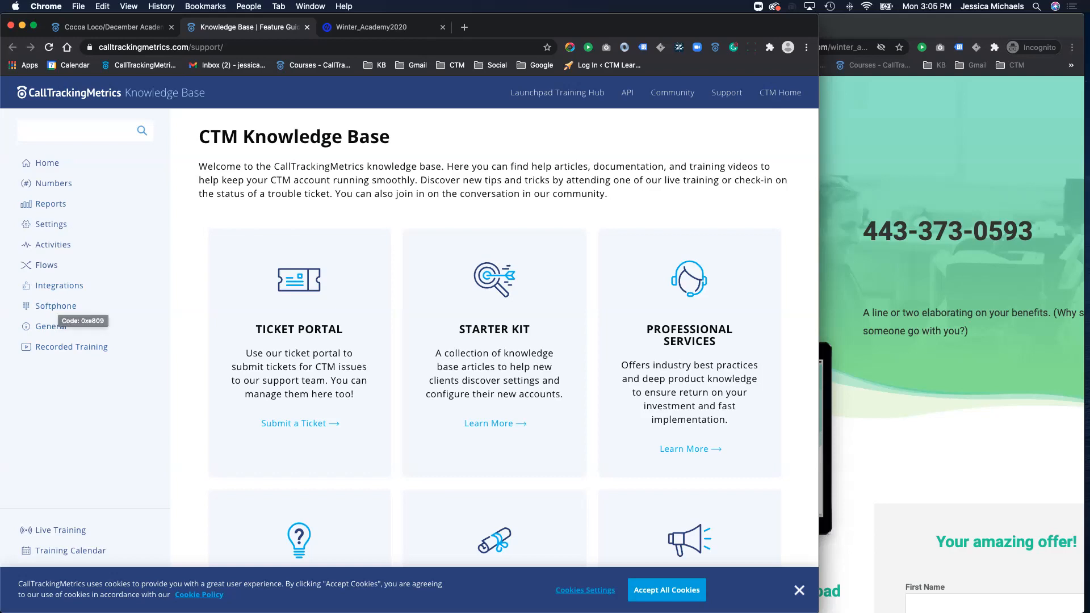
- Open the CallTrackingMetrics Community from the Knowledge Base and look through its topics
{"action": "left_click", "coordinate": [673, 92]}
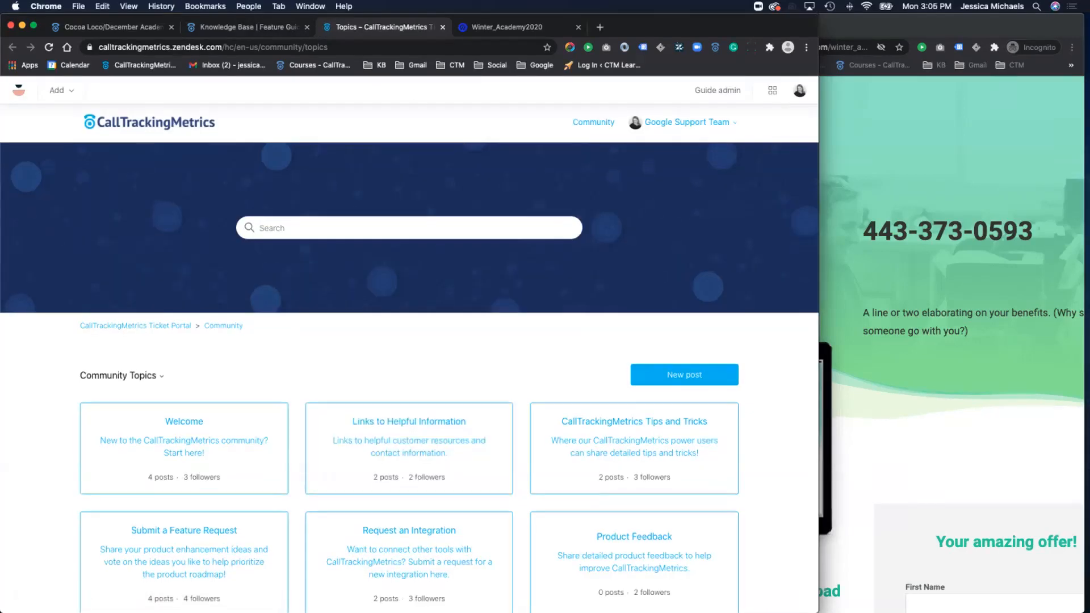
{"action": "scroll", "coordinate": [408, 466], "scroll_direction": "down", "scroll_amount": 3}
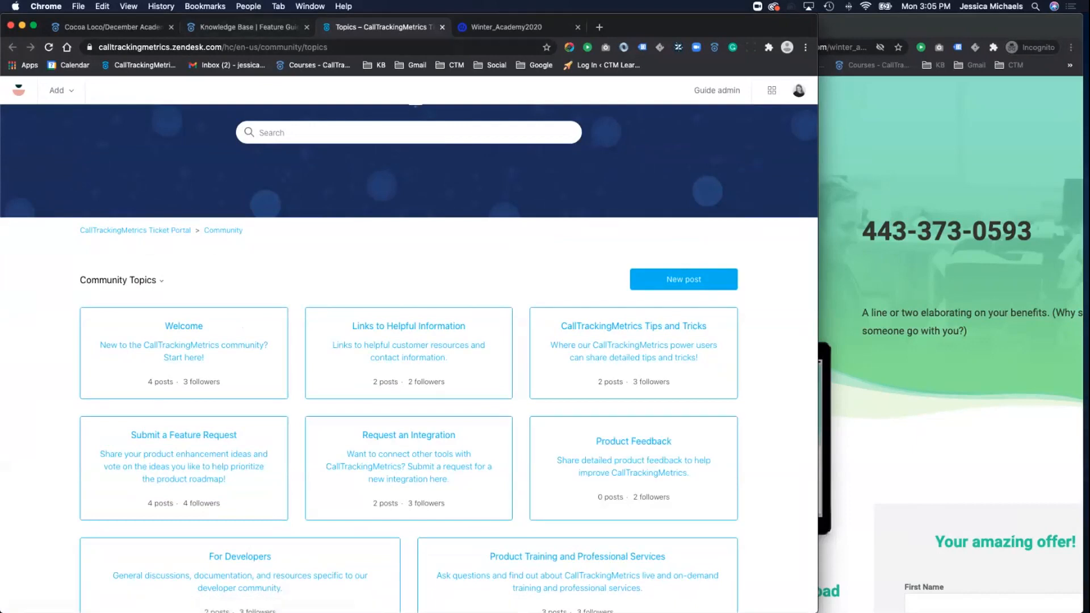
{"action": "scroll", "coordinate": [409, 341], "scroll_direction": "up", "scroll_amount": 3}
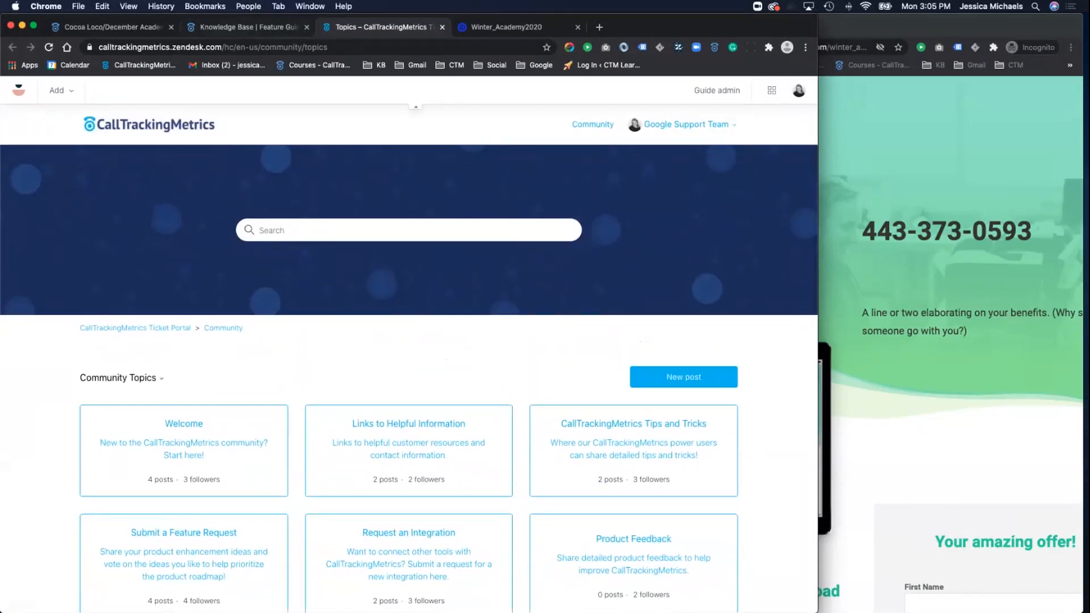
- Return to the account's help resources, open the Launchpad training site, and look over its home page
{"action": "left_click", "coordinate": [248, 27]}
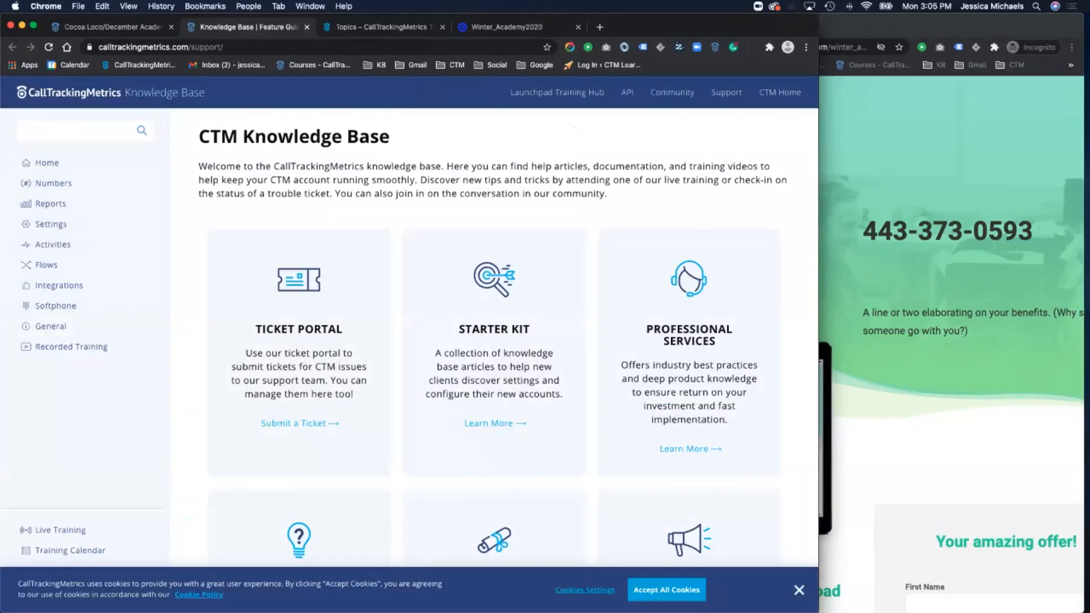
{"action": "left_click", "coordinate": [113, 27]}
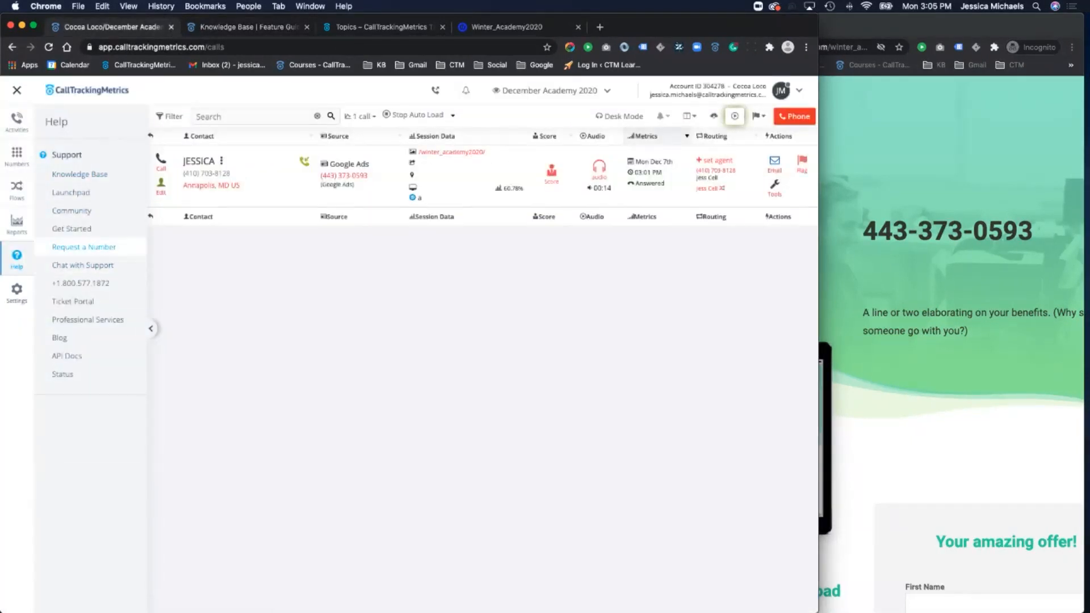
{"action": "left_click", "coordinate": [71, 193]}
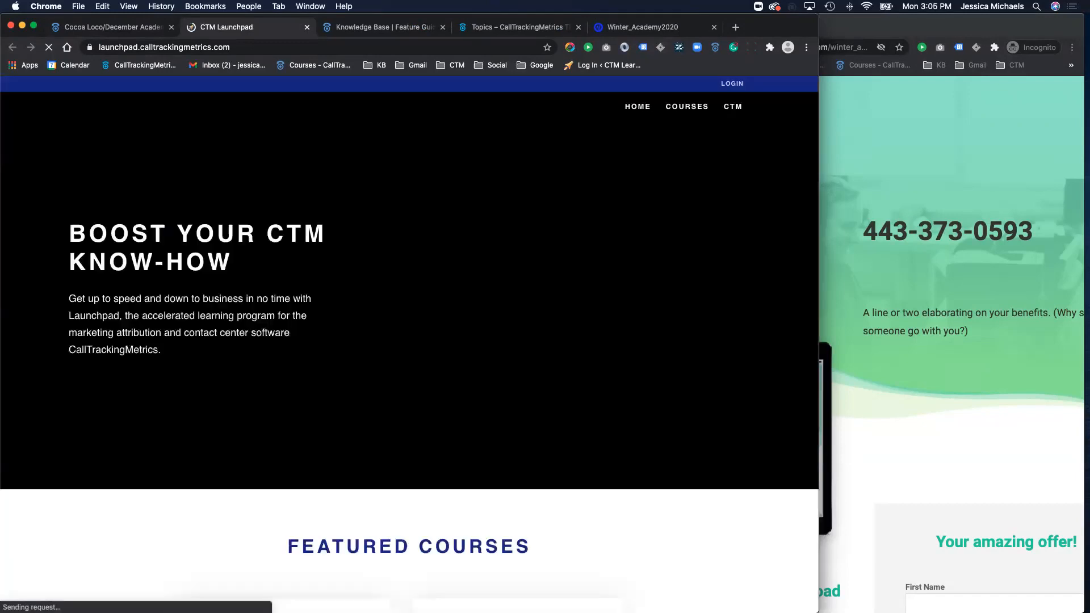
{"action": "scroll", "coordinate": [409, 341], "scroll_direction": "down", "scroll_amount": 5}
{"action": "scroll", "coordinate": [410, 340], "scroll_direction": "up", "scroll_amount": 5}
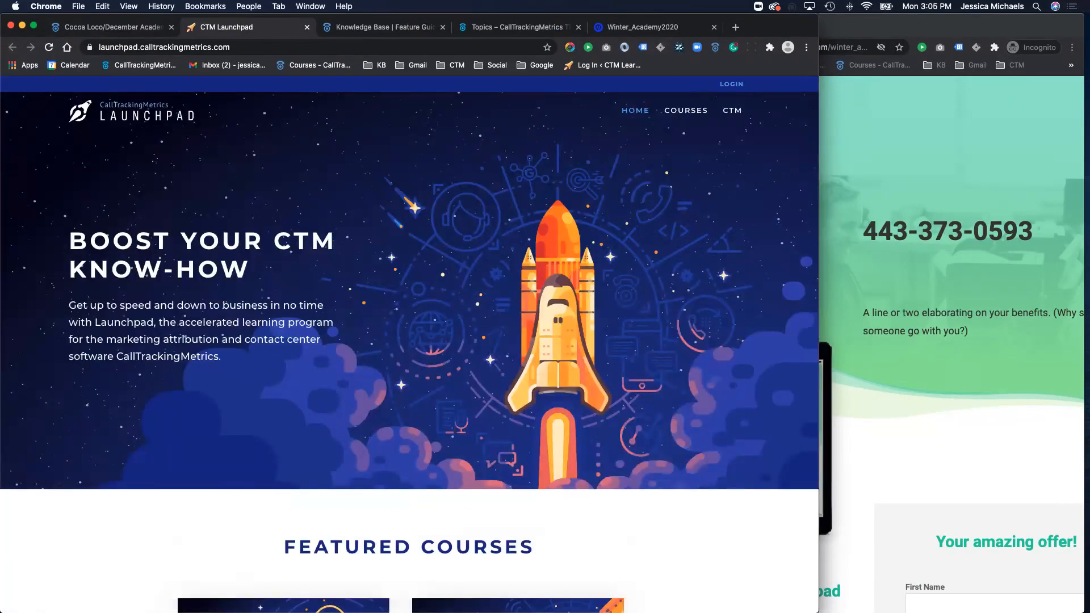
- Log in to Launchpad with the saved credentials and open the CTM Core Concepts course to view its description
{"action": "left_click", "coordinate": [731, 84]}
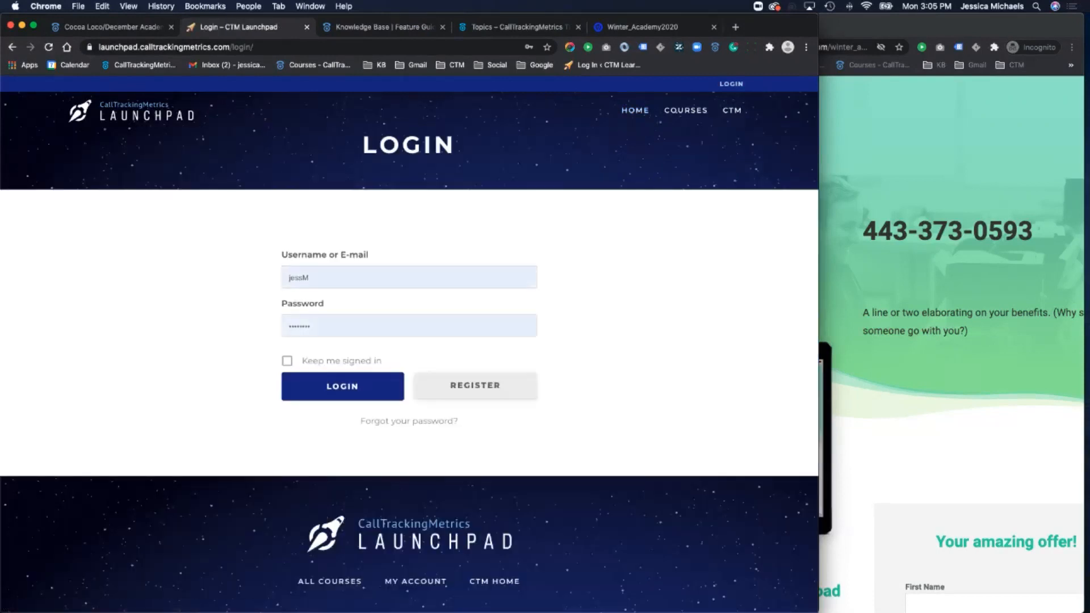
{"action": "left_click", "coordinate": [342, 386]}
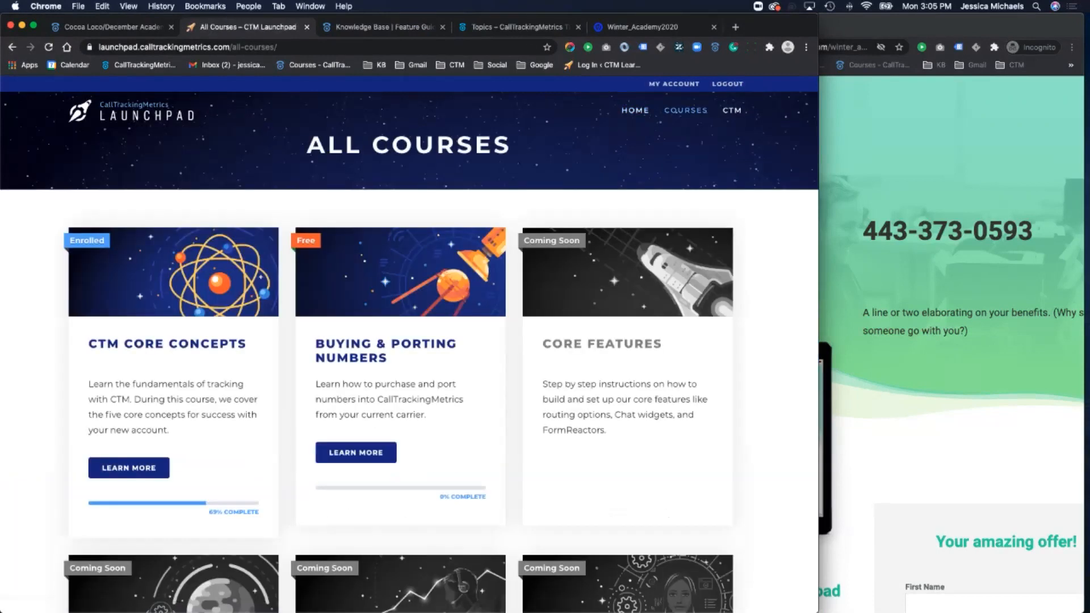
{"action": "left_click", "coordinate": [129, 468]}
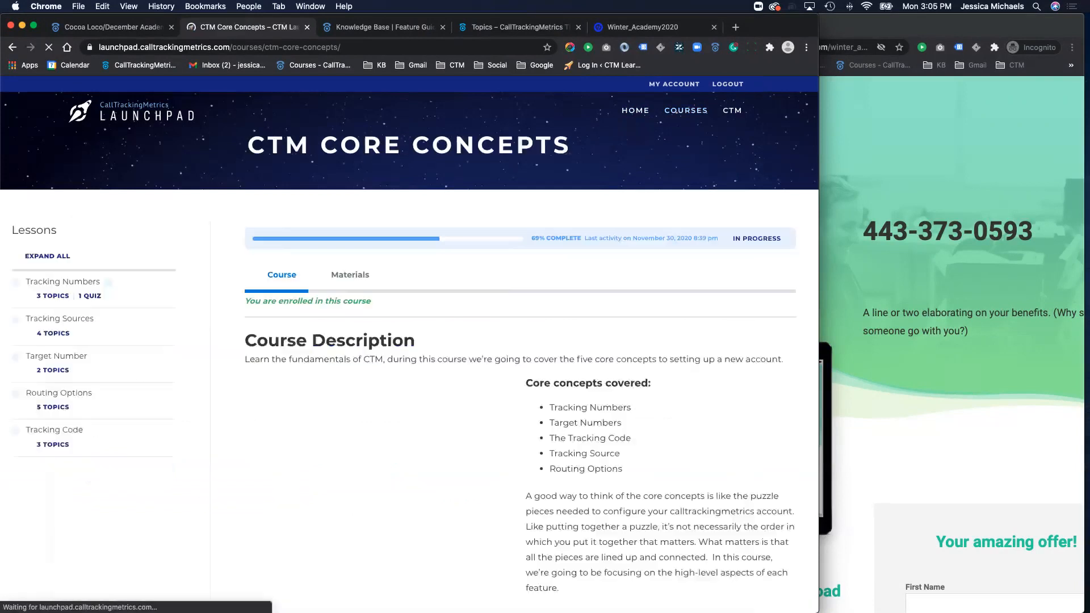
{"action": "scroll", "coordinate": [58, 274], "scroll_direction": "down", "scroll_amount": 3}
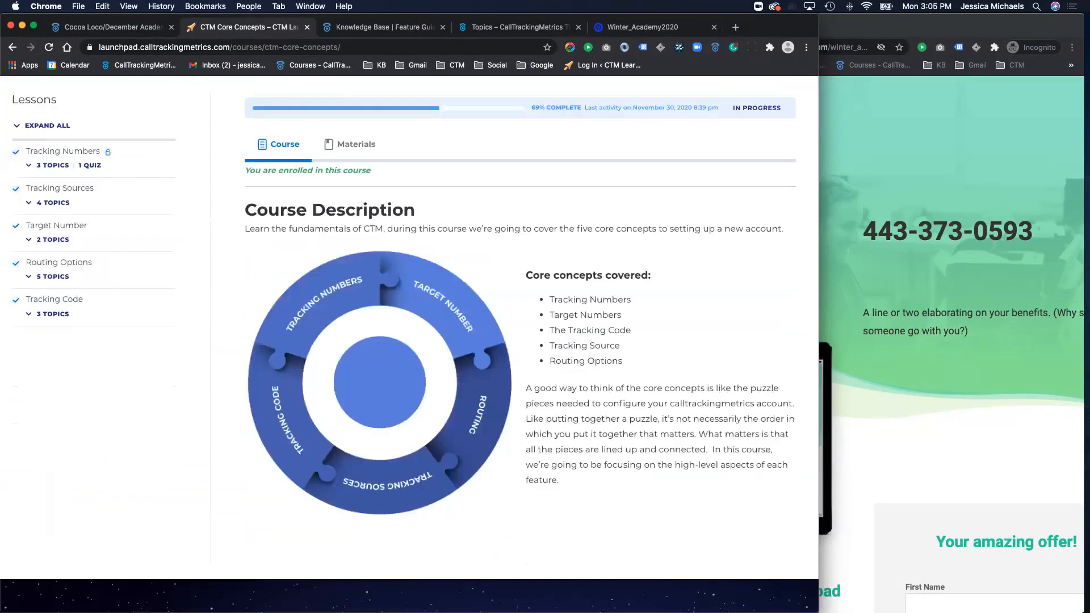
- Look at the "What is a Tracking Number?" topic in the Tracking Numbers lesson and return to the Launchpad home page
{"action": "left_click", "coordinate": [53, 177]}
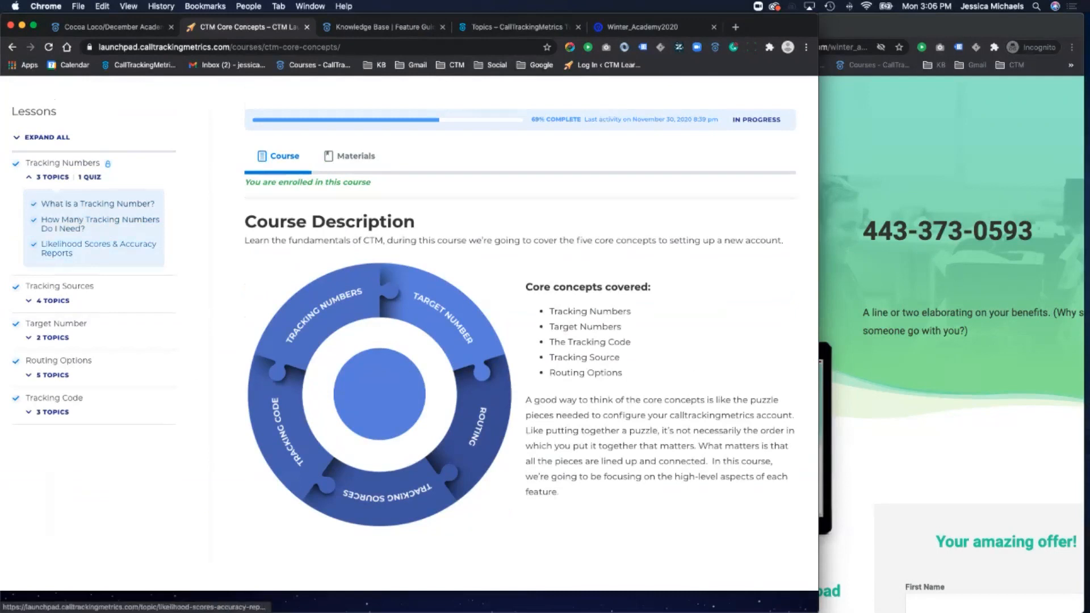
{"action": "left_click", "coordinate": [97, 204]}
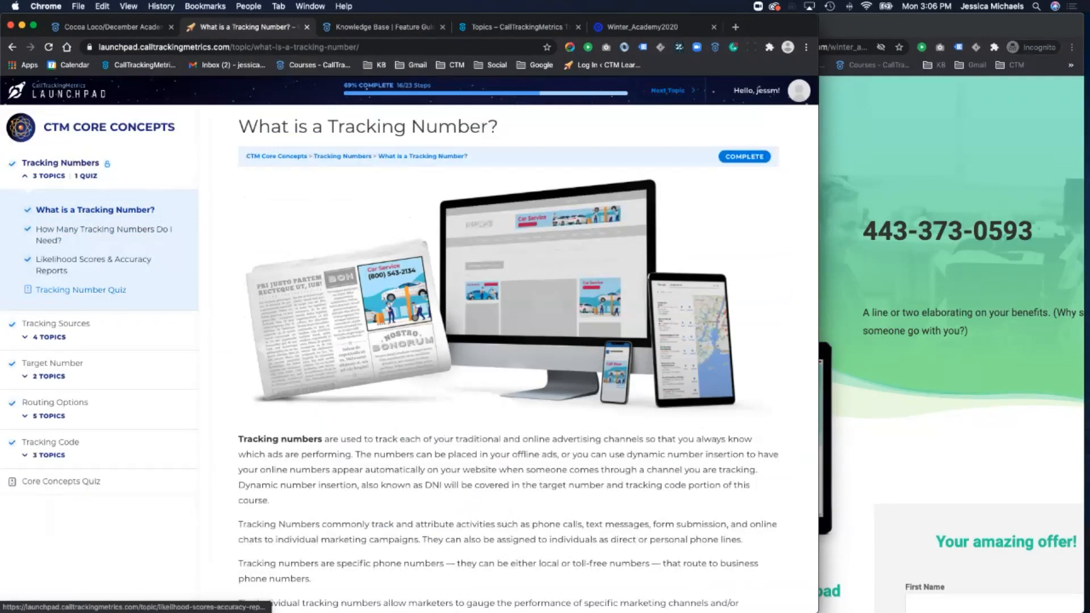
{"action": "left_click", "coordinate": [57, 91]}
{"action": "left_click", "coordinate": [229, 47]}
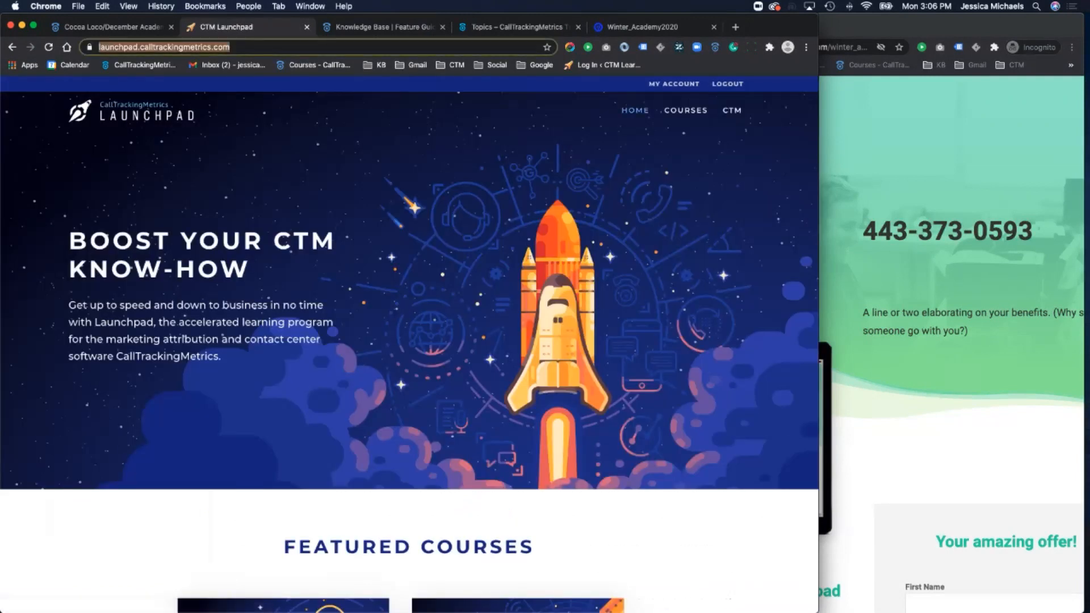
{"action": "type", "text": "v"}
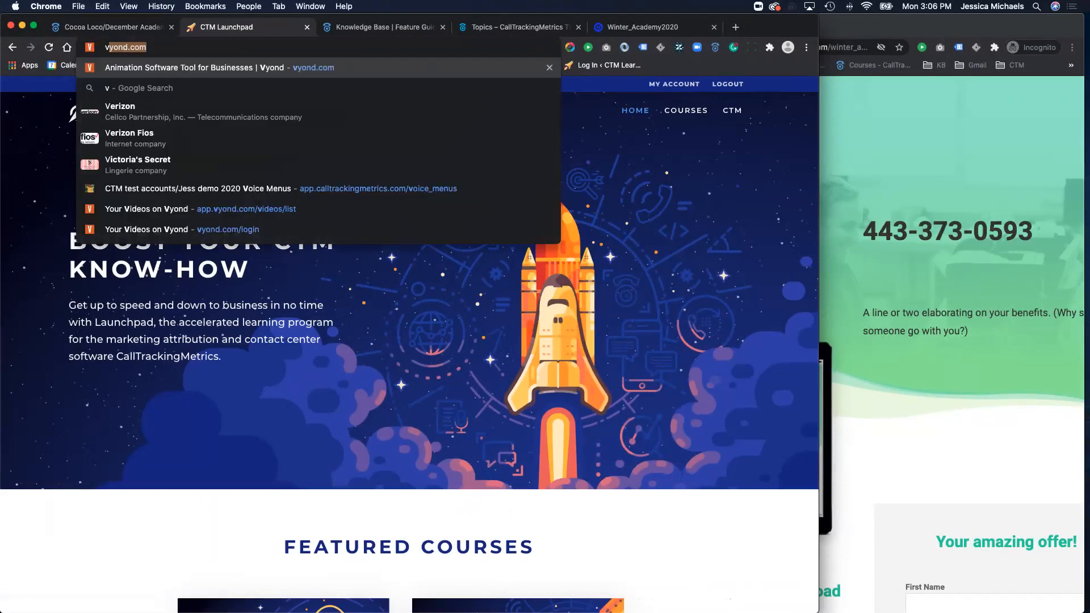
{"action": "key", "text": "Right"}
{"action": "key", "text": "Escape"}
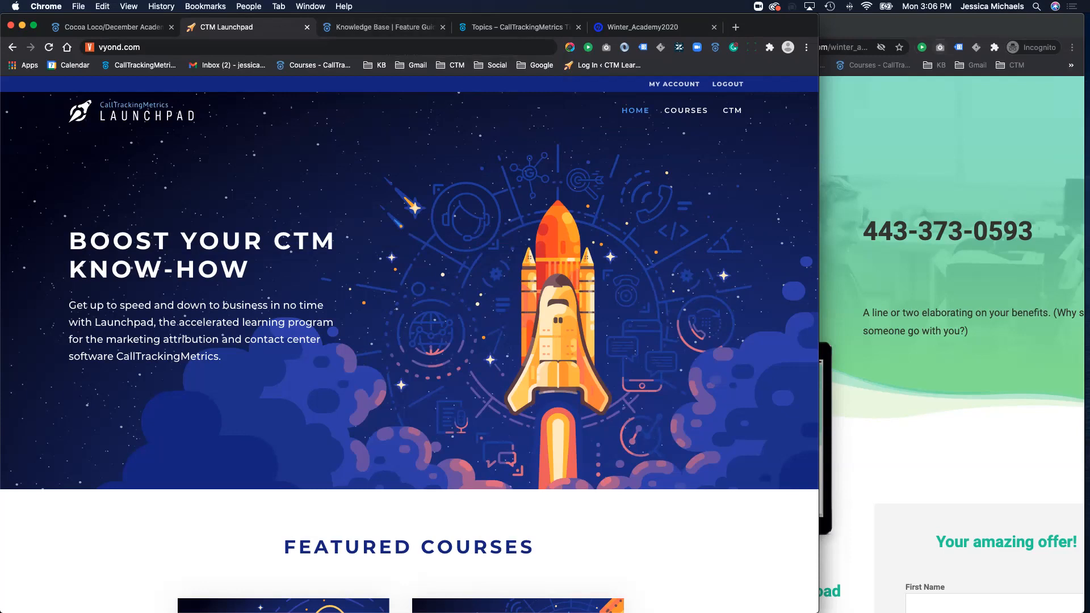
- Bring the incognito landing page window to the front and widen it to about 677 pixels
{"action": "left_click", "coordinate": [846, 47]}
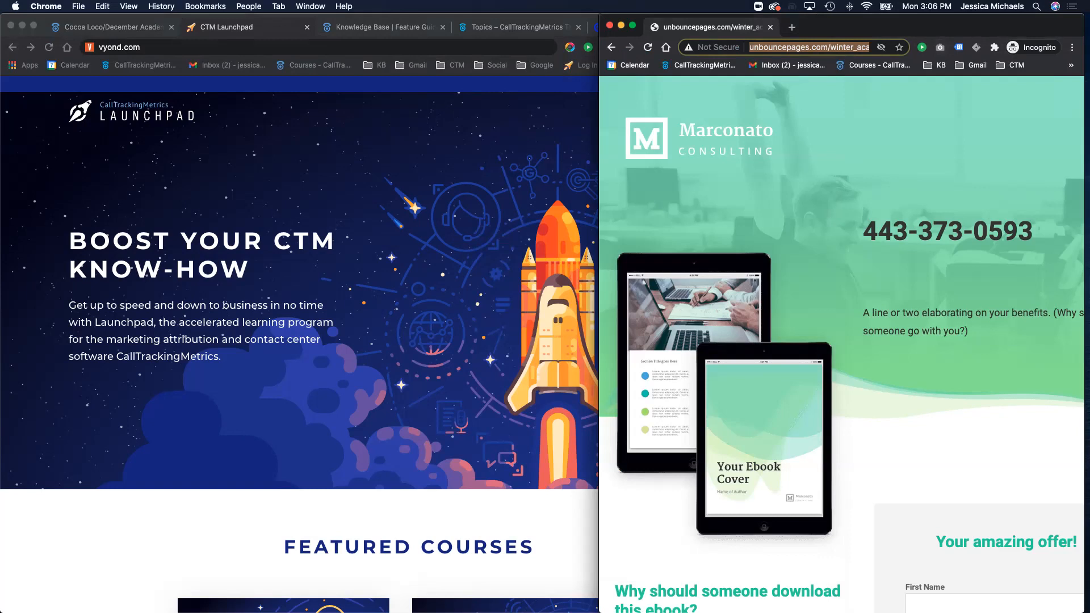
{"action": "left_click_drag", "start_coordinate": [599, 314], "coordinate": [363, 314]}
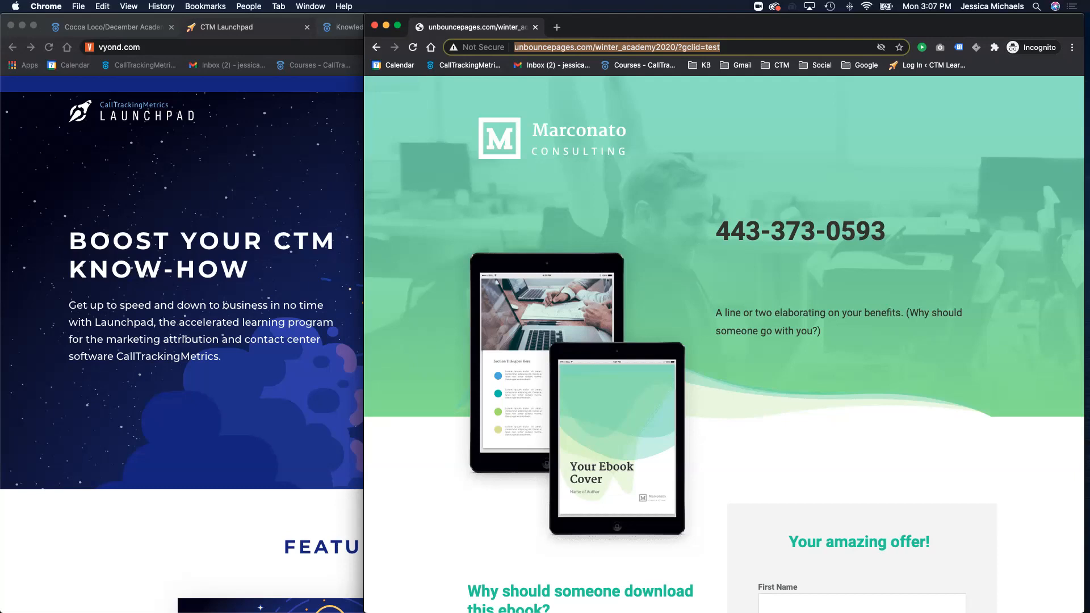
- Switch to the full-screen Google Slides workshop presentation and advance to the Questions slide
{"action": "key", "text": "ctrl+Up"}
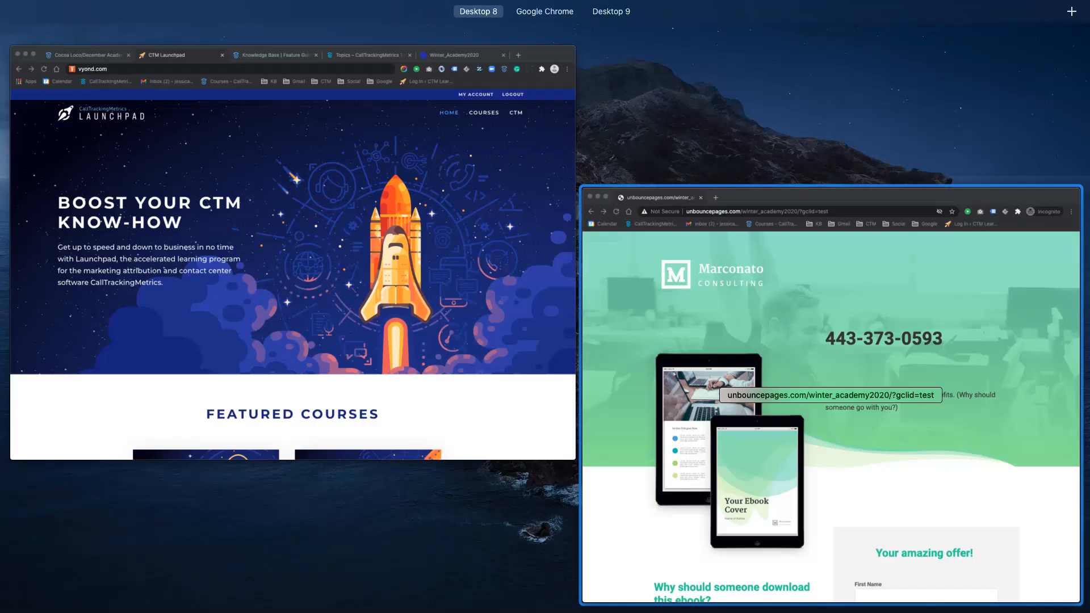
{"action": "left_click", "coordinate": [545, 11]}
{"action": "key", "text": "Right"}
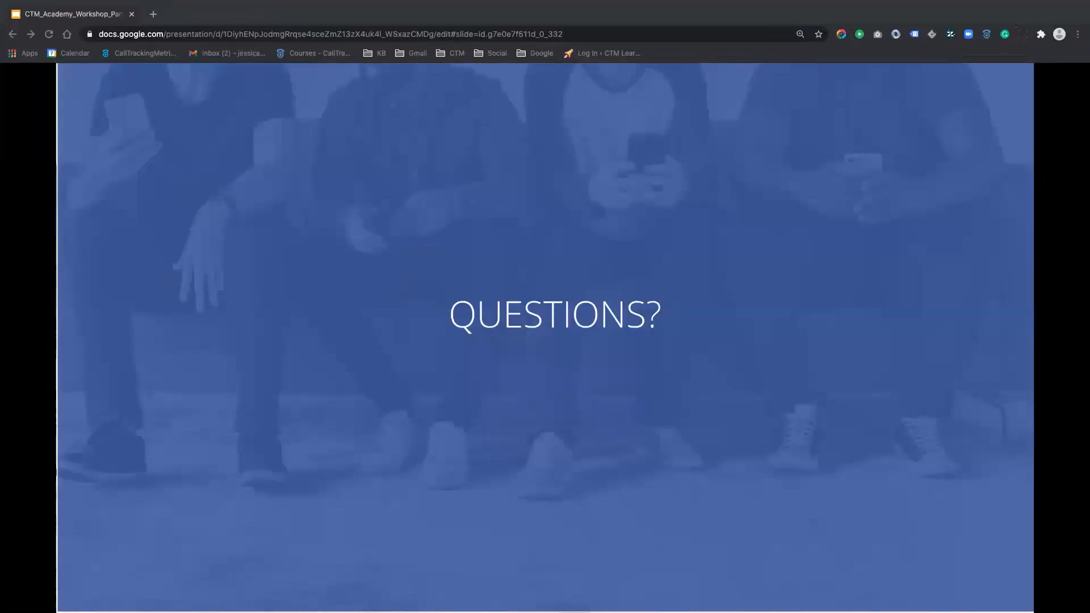